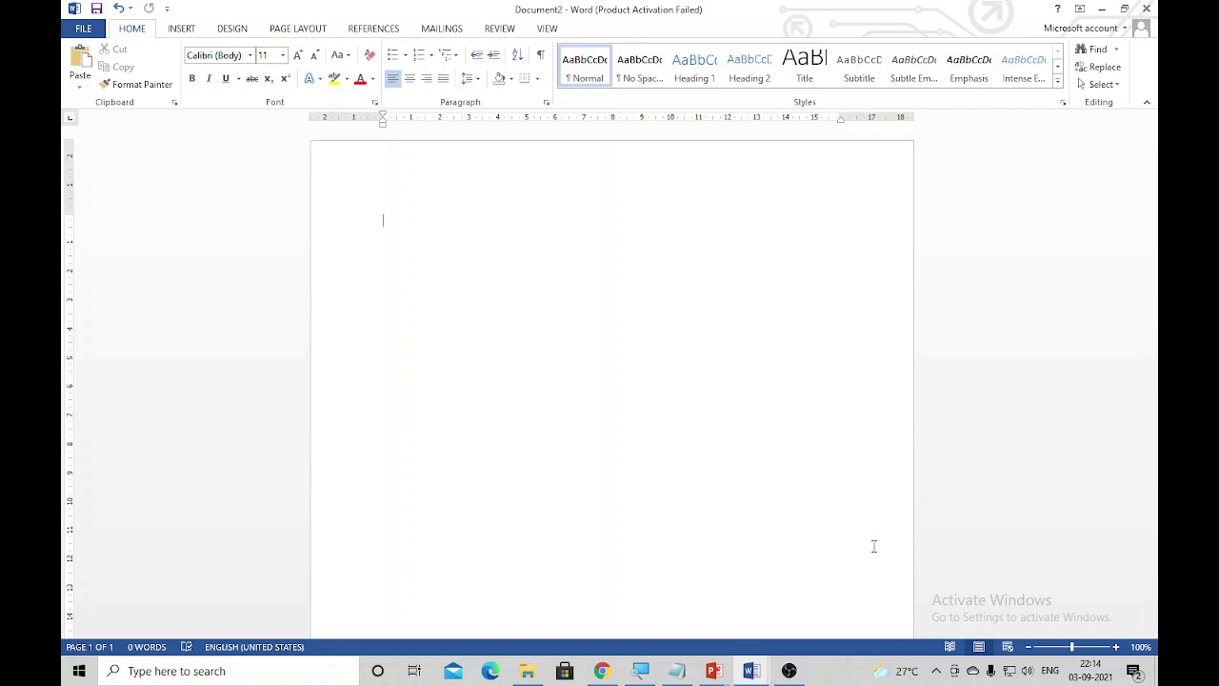
# Step: Switch the font to Wingdings and type ü to insert a check-mark symbol
pyautogui.click(208, 56)
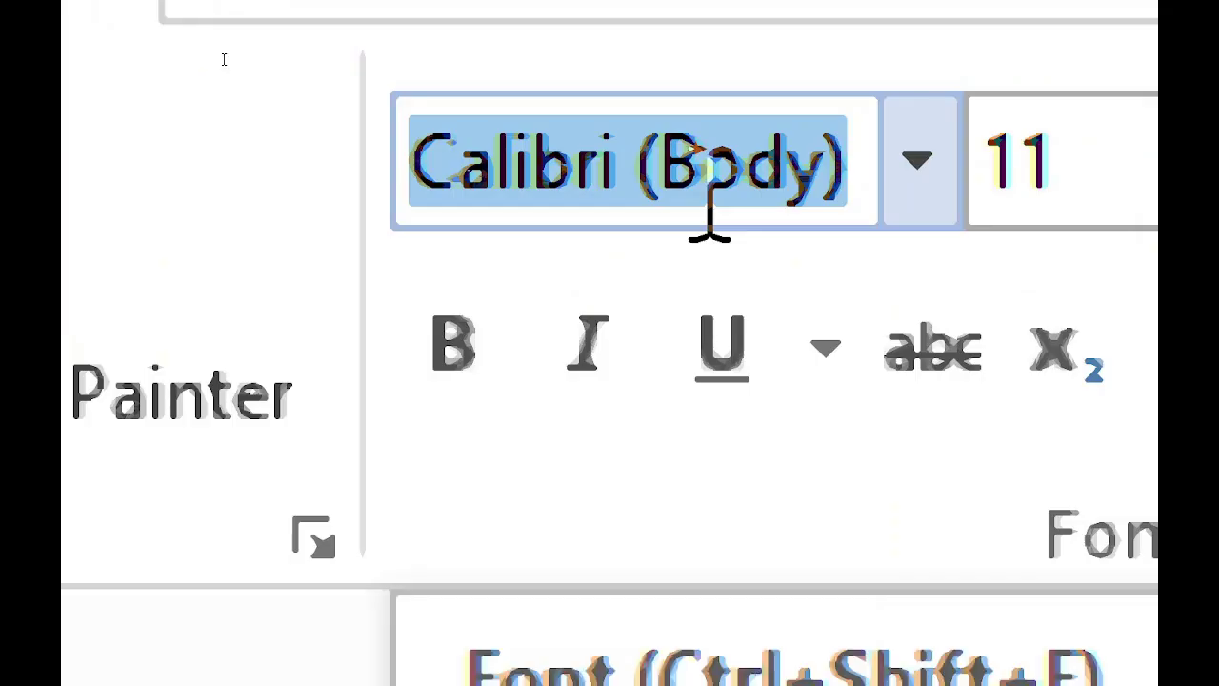
pyautogui.write('Wingdings')
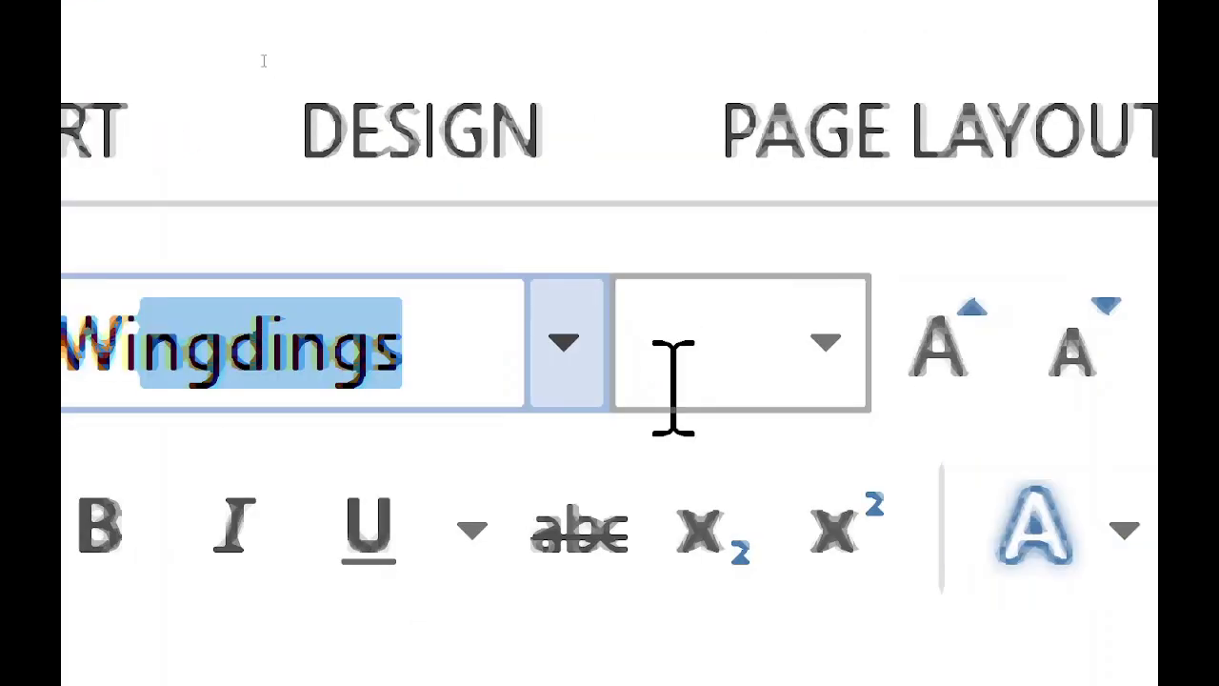
pyautogui.click(477, 353)
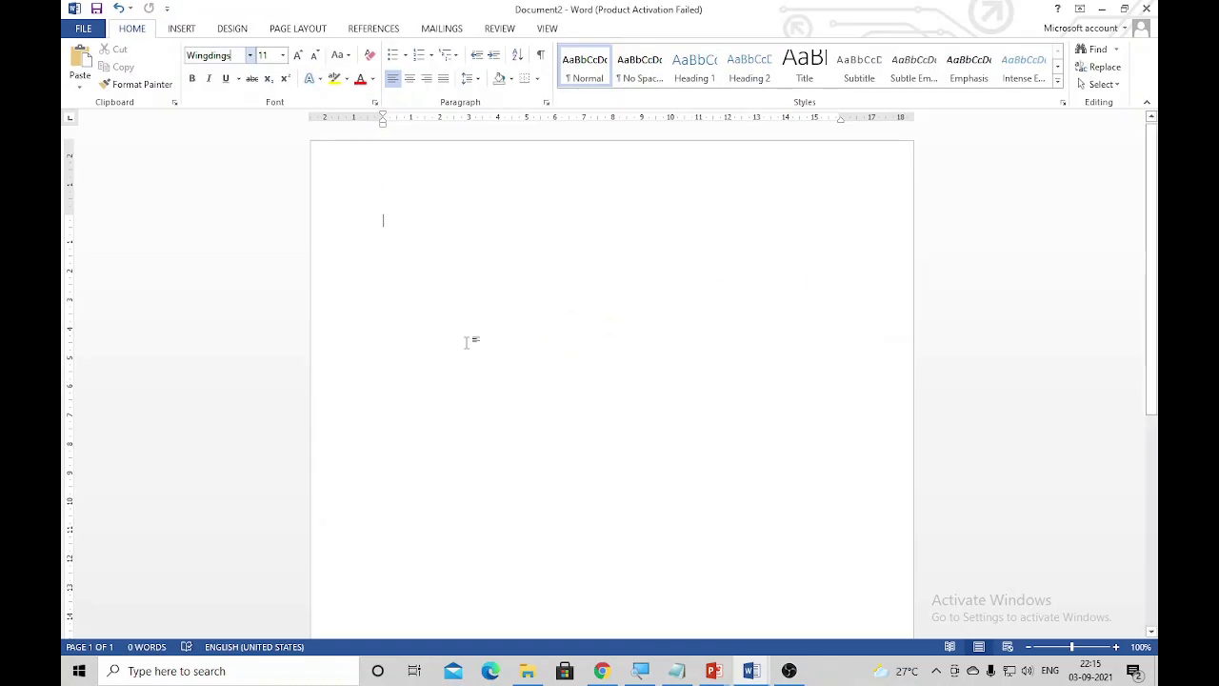
pyautogui.press('Return')
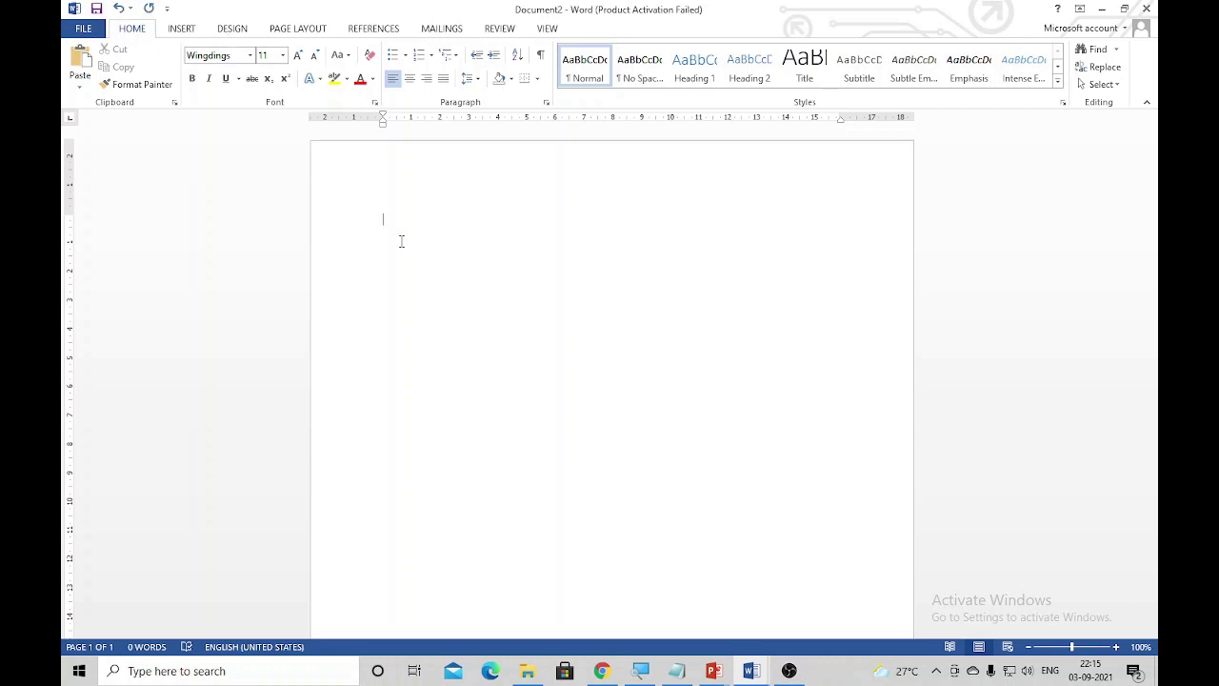
pyautogui.write('ü')
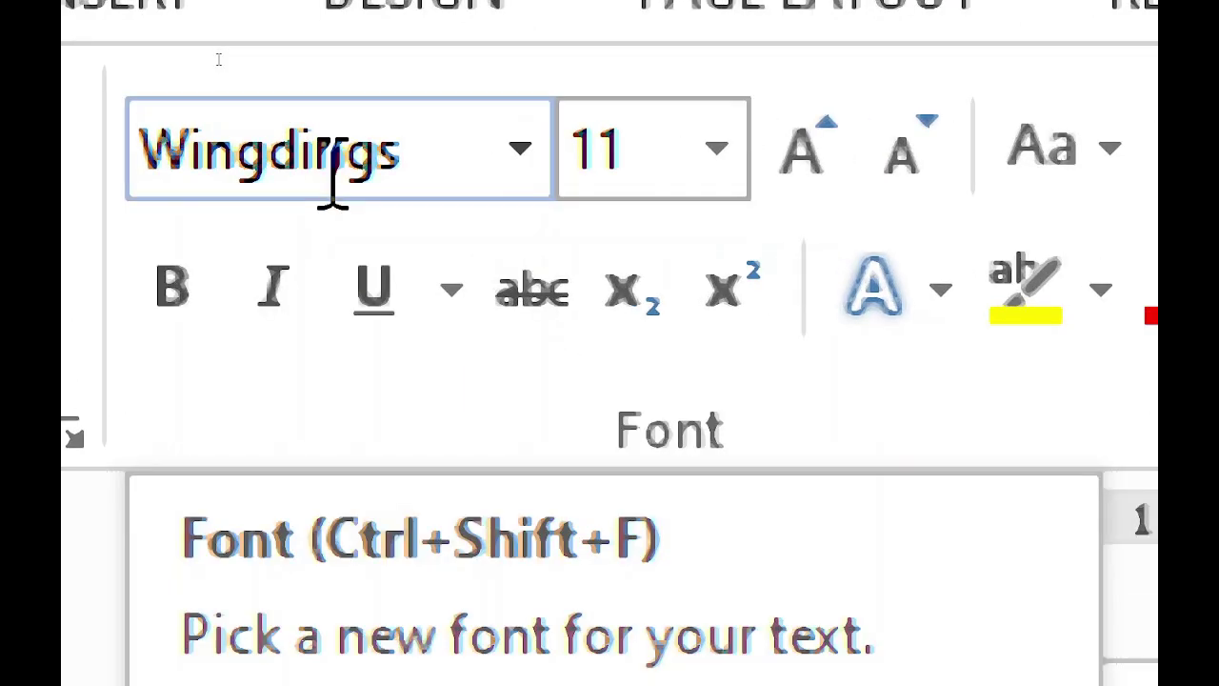
# Step: Change the font to Comic Sans MS
pyautogui.click(374, 143)
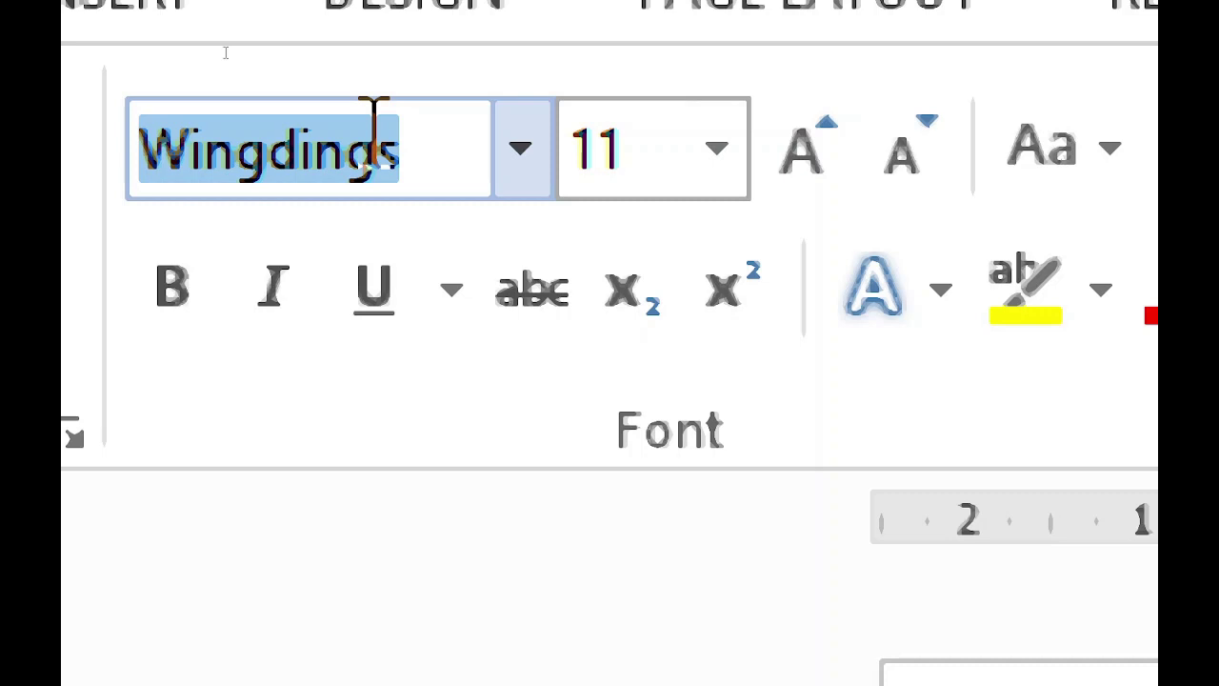
pyautogui.write('C')
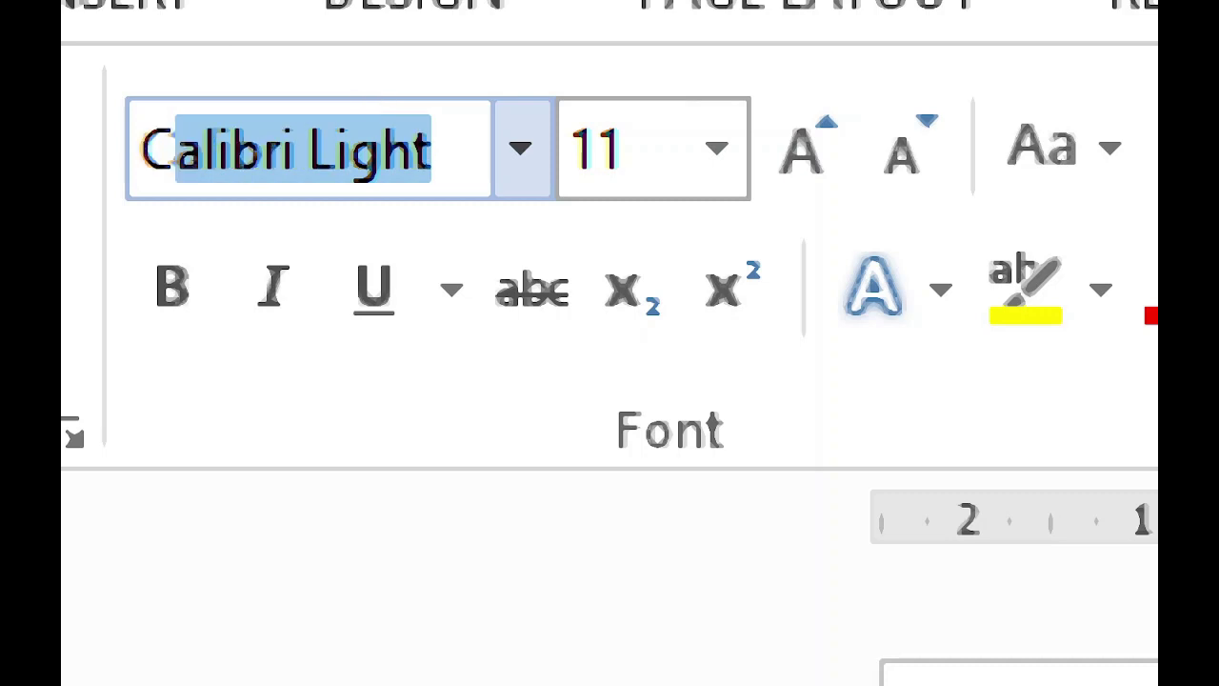
pyautogui.write('omic Sans M')
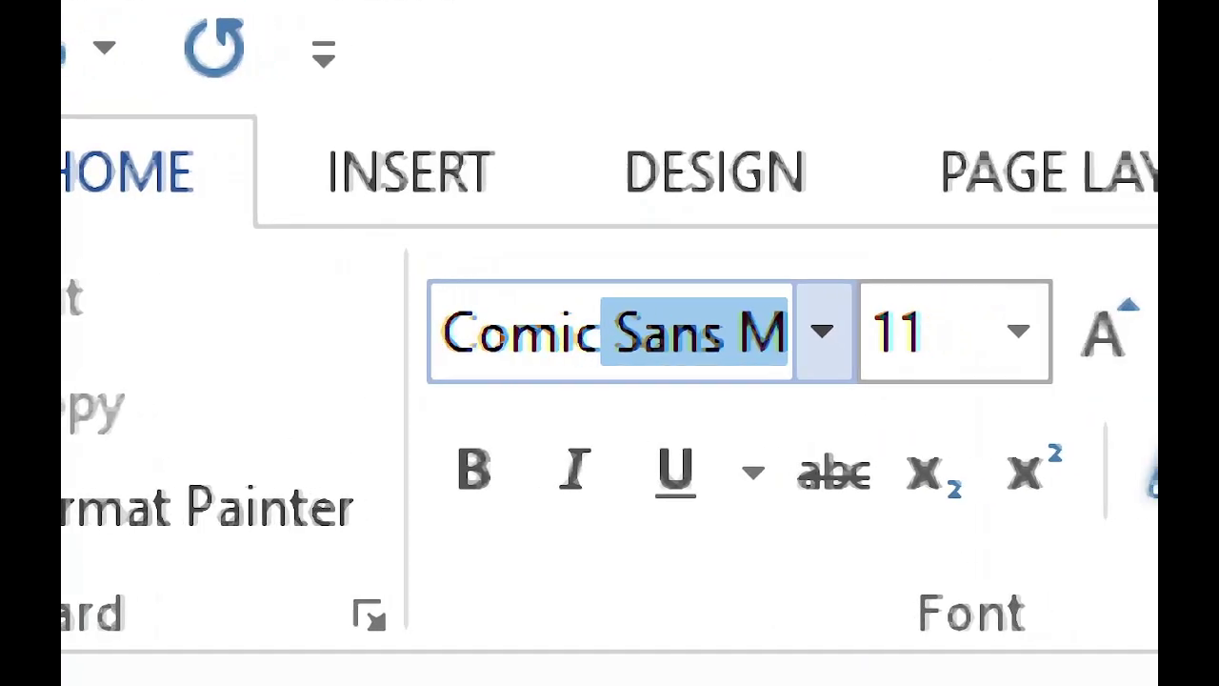
pyautogui.press('Return')
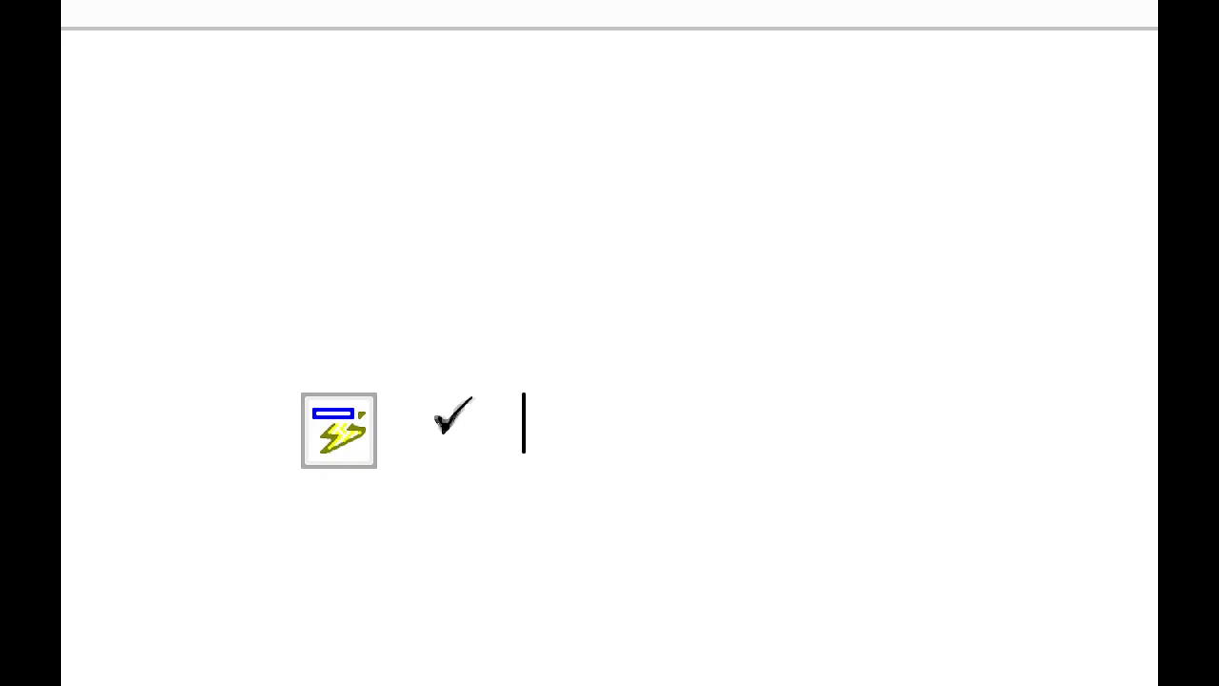
# Step: Type the check-mark items TV, Ac, Mobile, Car and Bike, one per line
pyautogui.write('TV')
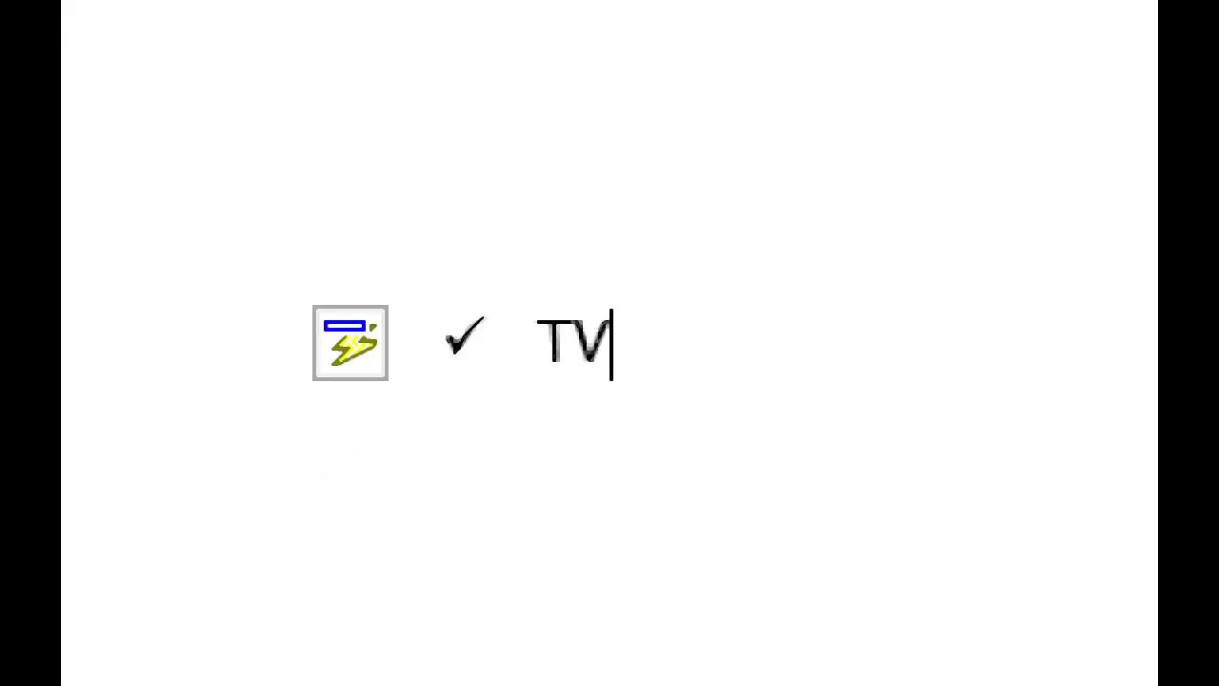
pyautogui.press('Return')
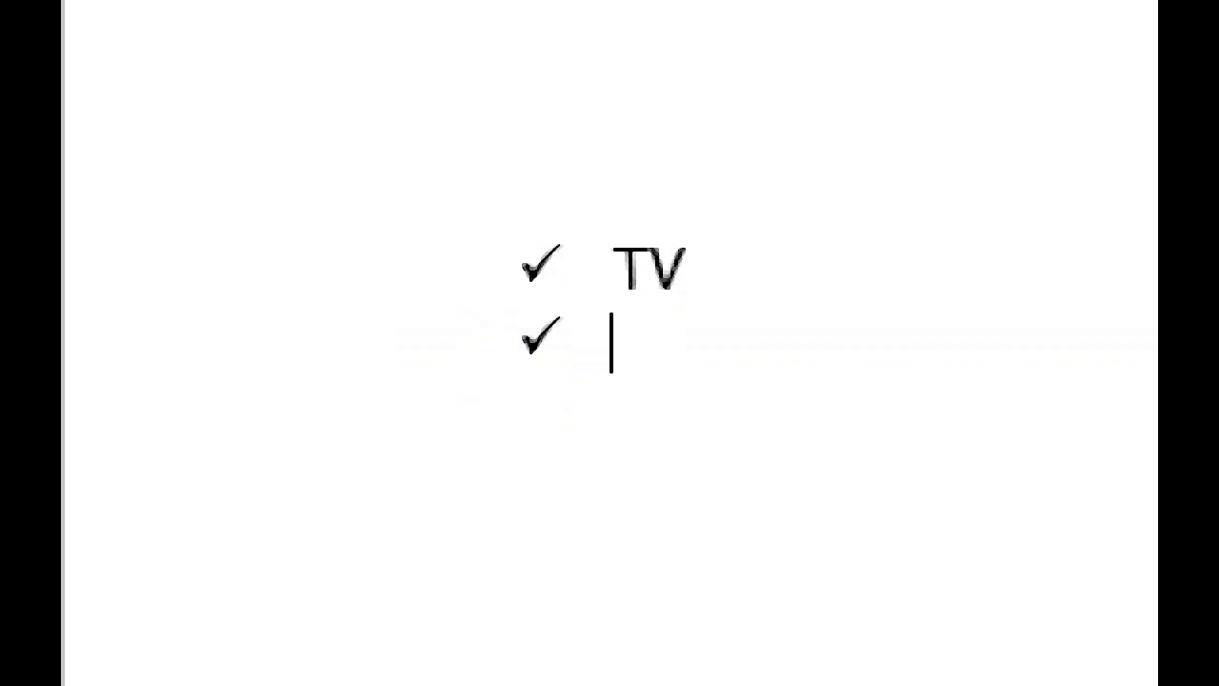
pyautogui.write('Ac')
pyautogui.press('Return')
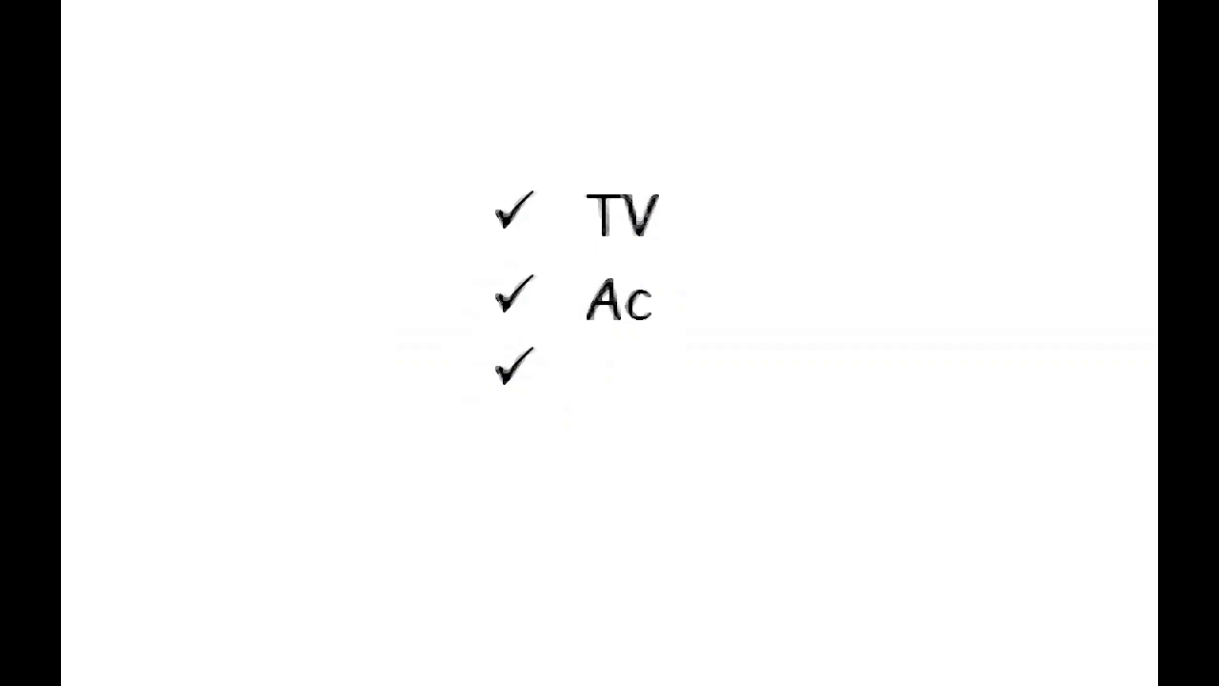
pyautogui.write('Mobil')
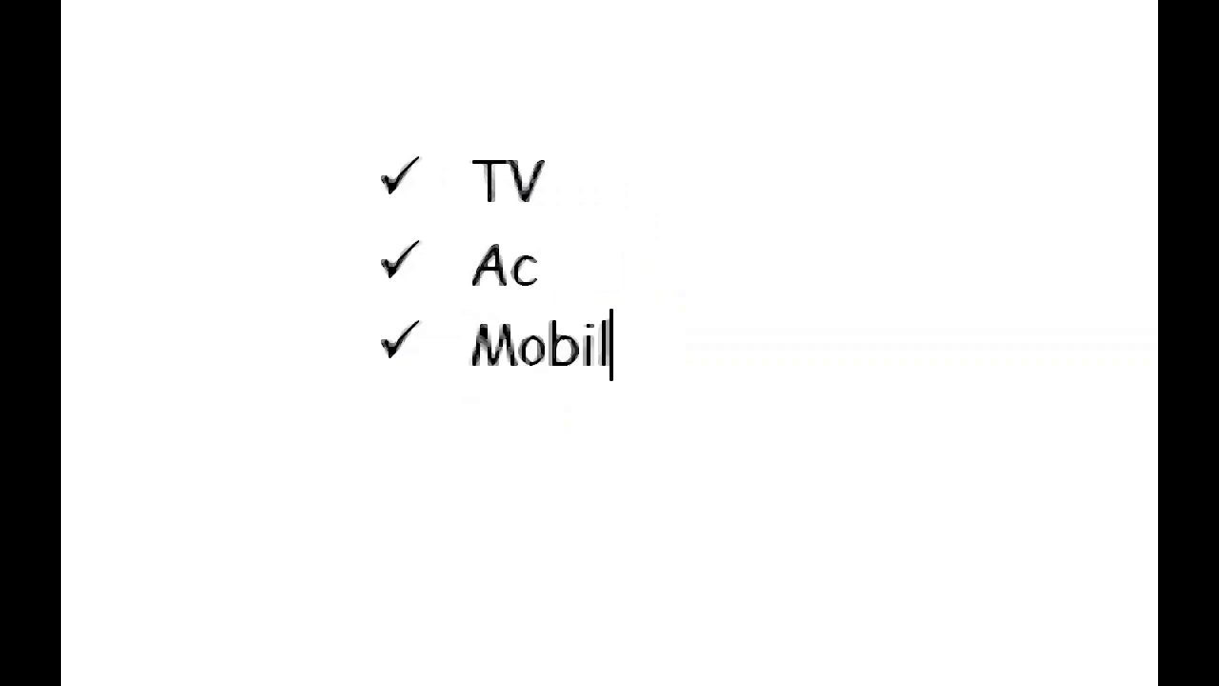
pyautogui.write('e')
pyautogui.press('Return')
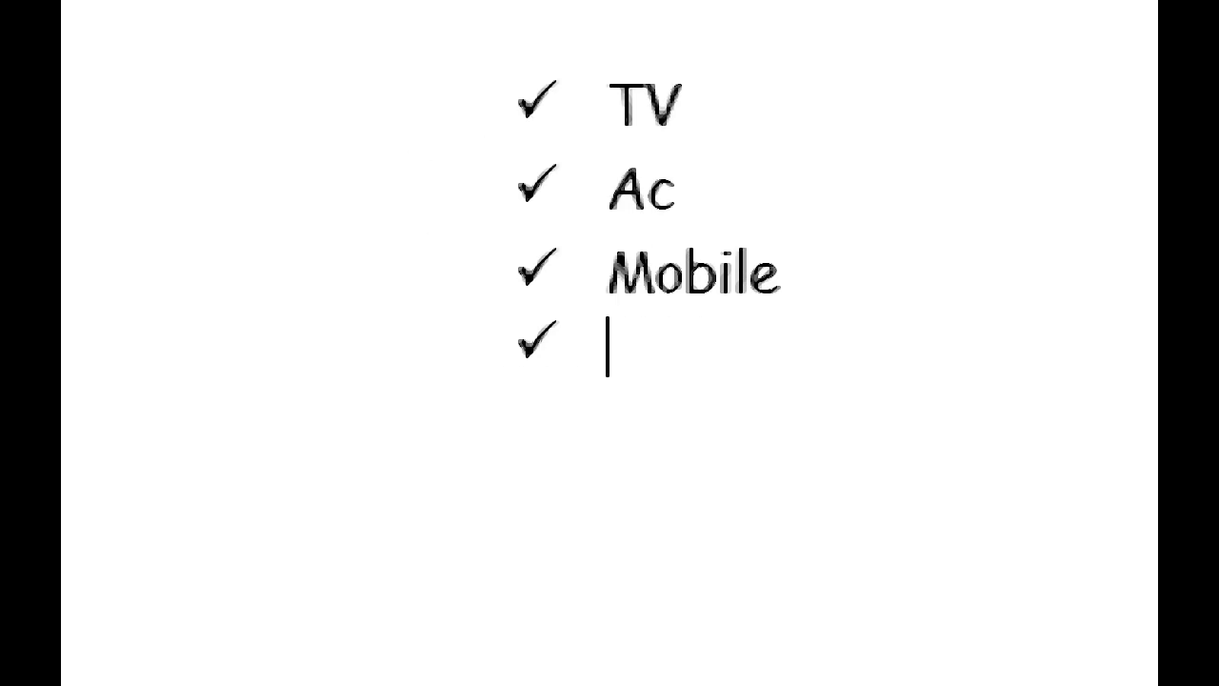
pyautogui.write('Car')
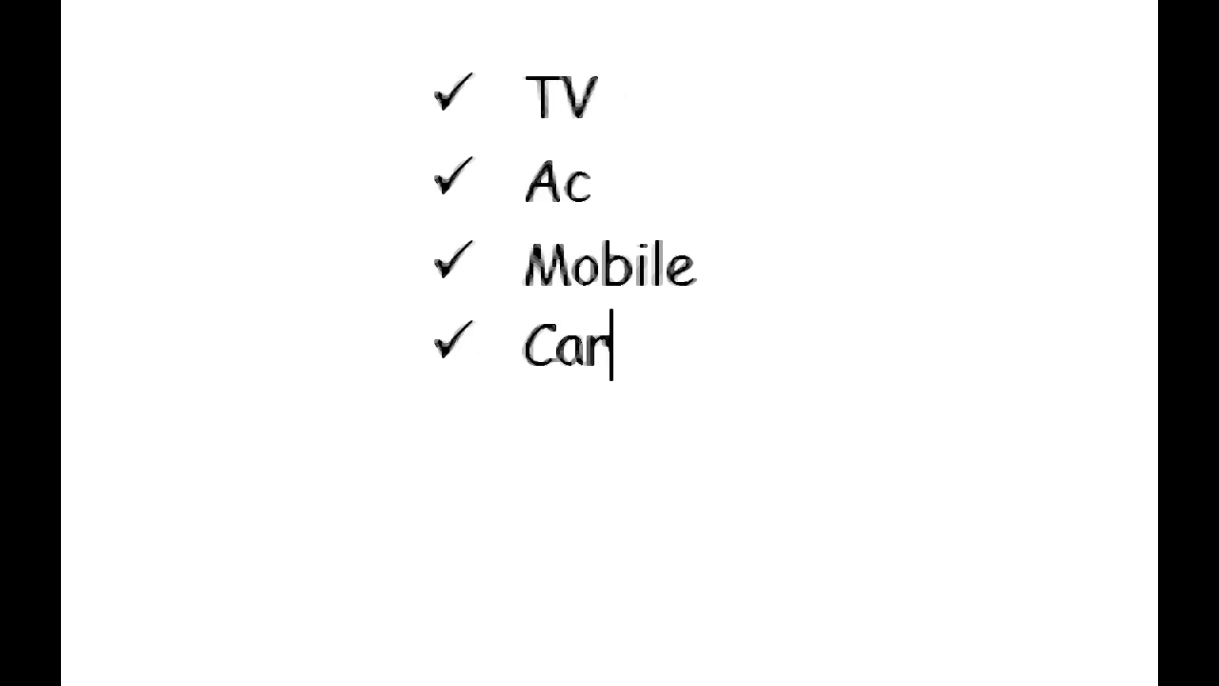
pyautogui.press('Return')
pyautogui.write('B')
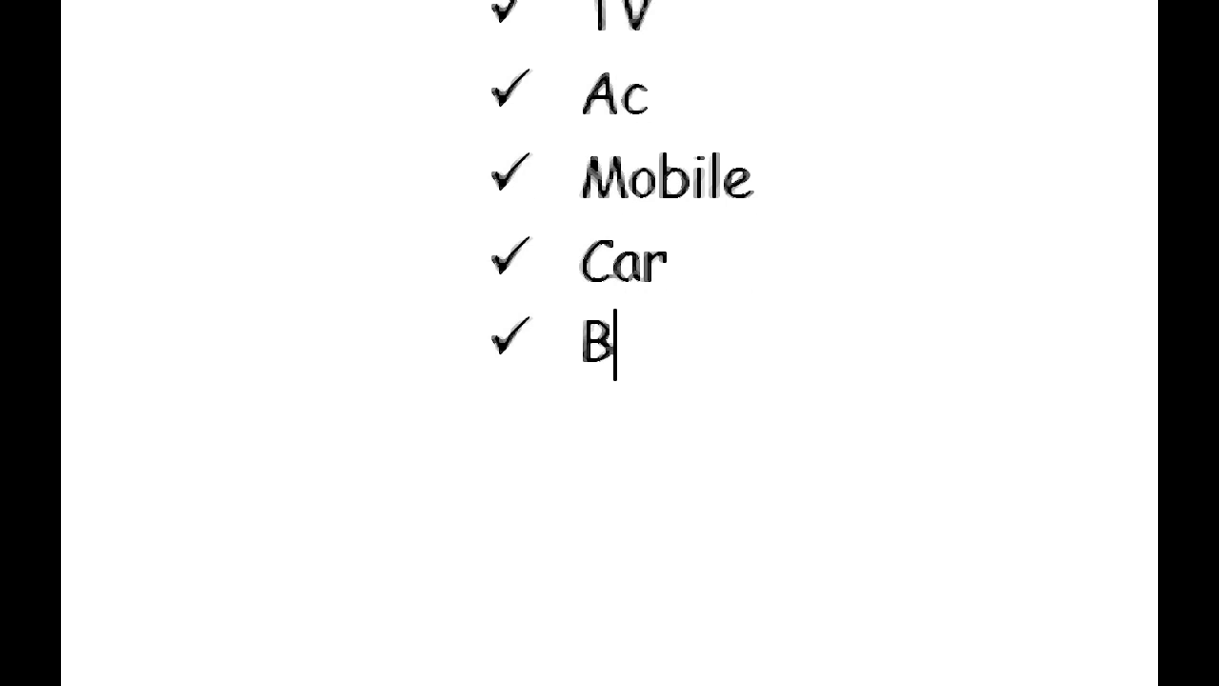
pyautogui.write('ike')
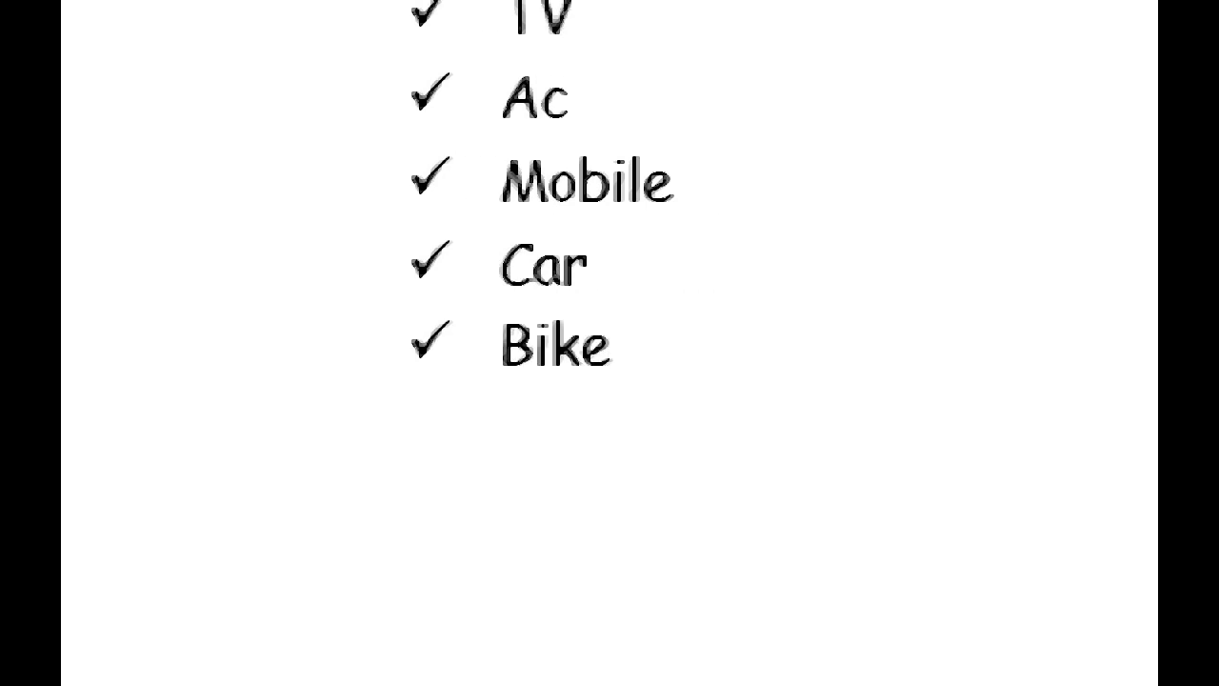
pyautogui.press('Return')
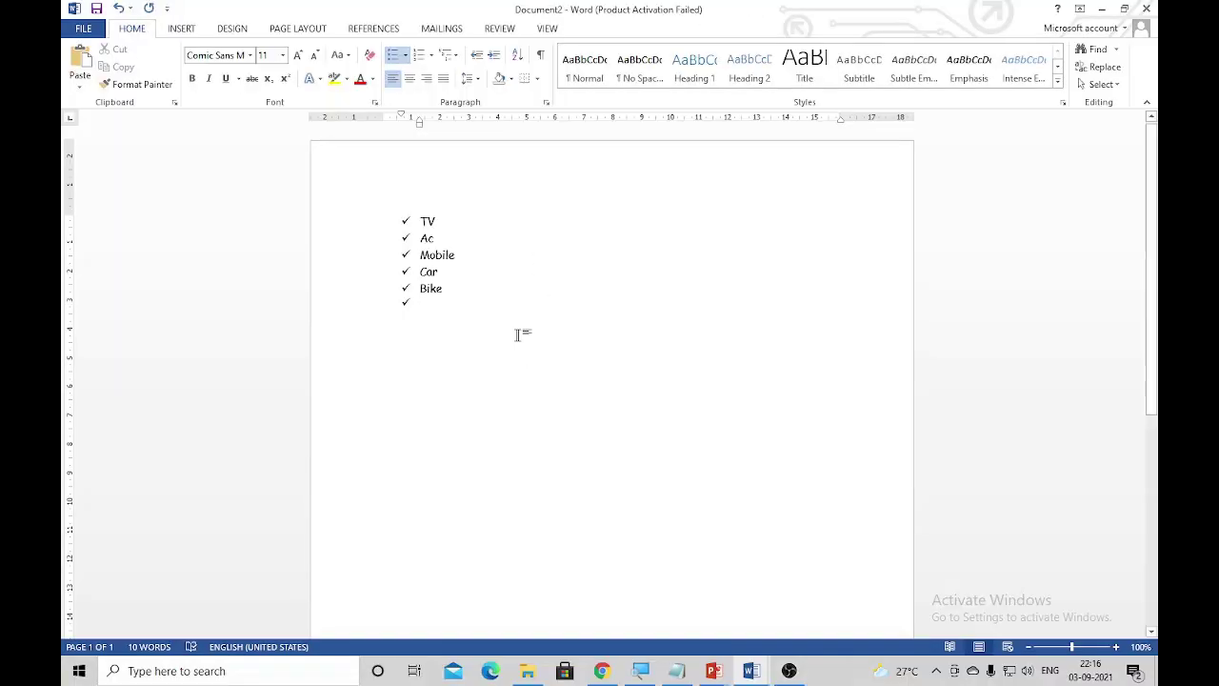
# Step: Select the whole check-mark list and enlarge its text to 31 pt
pyautogui.moveTo(420, 300); pyautogui.dragTo(340, 212)
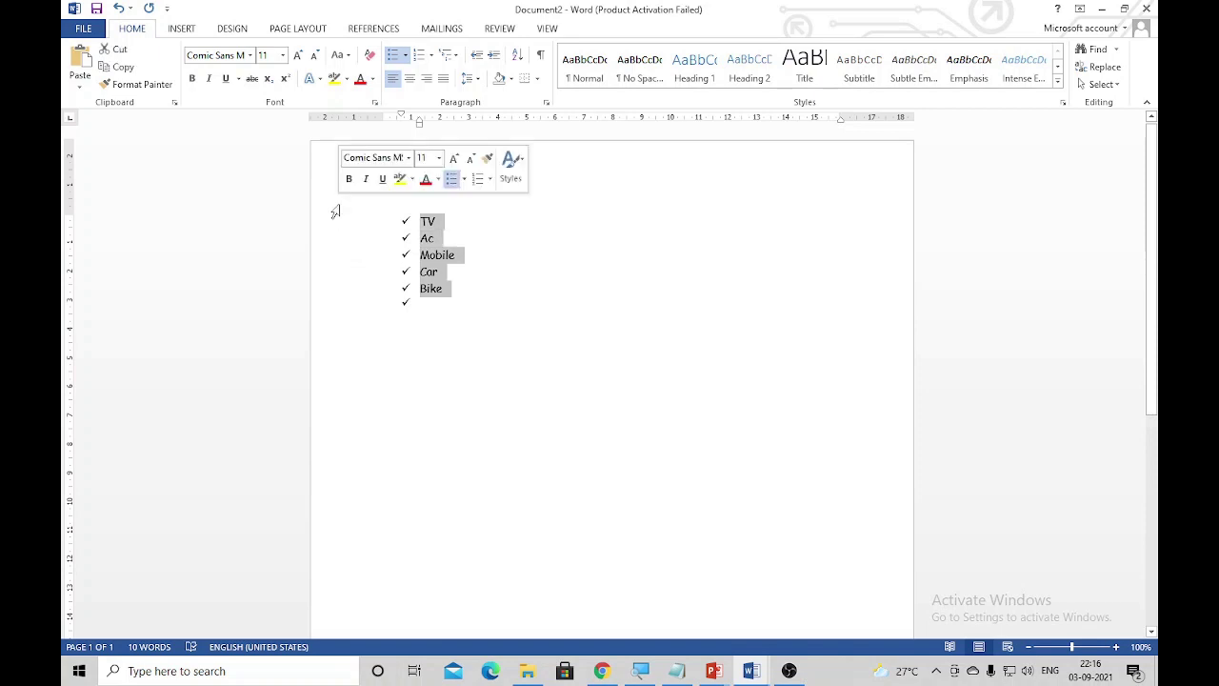
pyautogui.hotkey('ctrl', 'a')
pyautogui.hotkey('ctrl', 'shift', '.')
pyautogui.hotkey('ctrl', 'shift', '.')
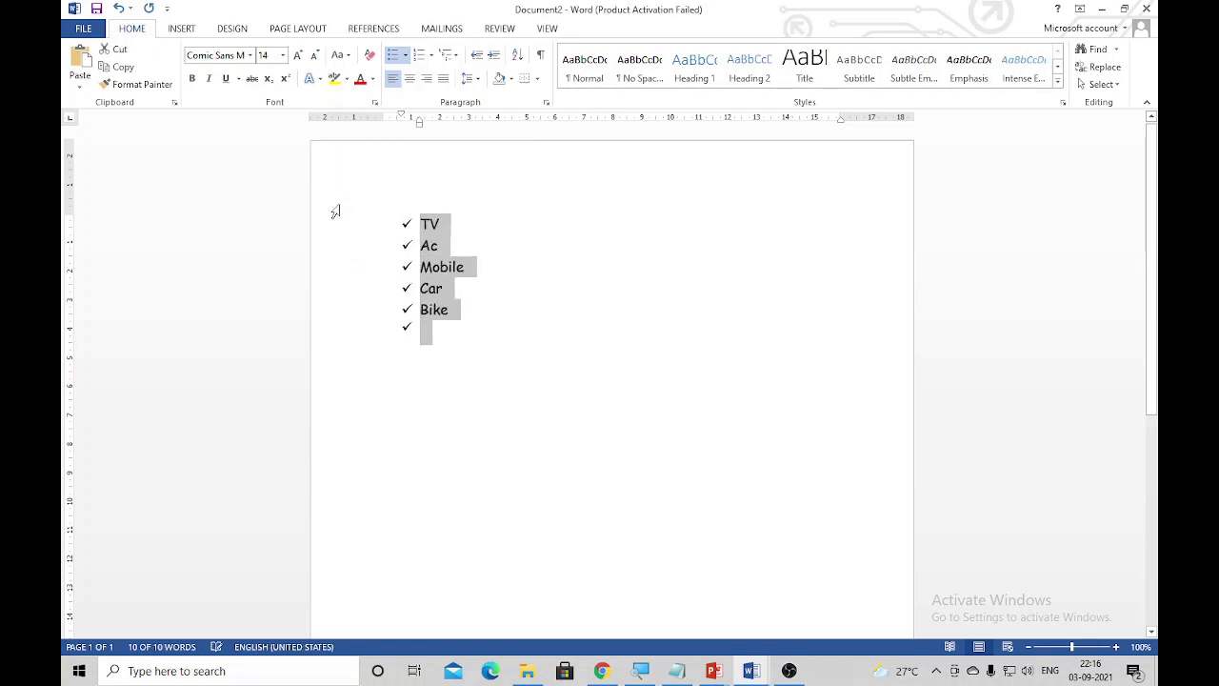
pyautogui.hotkey('ctrl', 'shift', '.')
pyautogui.hotkey('ctrl', 'shift', '.')
pyautogui.hotkey('ctrl', 'shift', '.')
pyautogui.hotkey('ctrl', 'shift', '.')
pyautogui.hotkey('ctrl', 'shift', '.')
pyautogui.hotkey('ctrl', 'shift', '.')
pyautogui.hotkey('ctrl', ']')
pyautogui.hotkey('ctrl', ']')
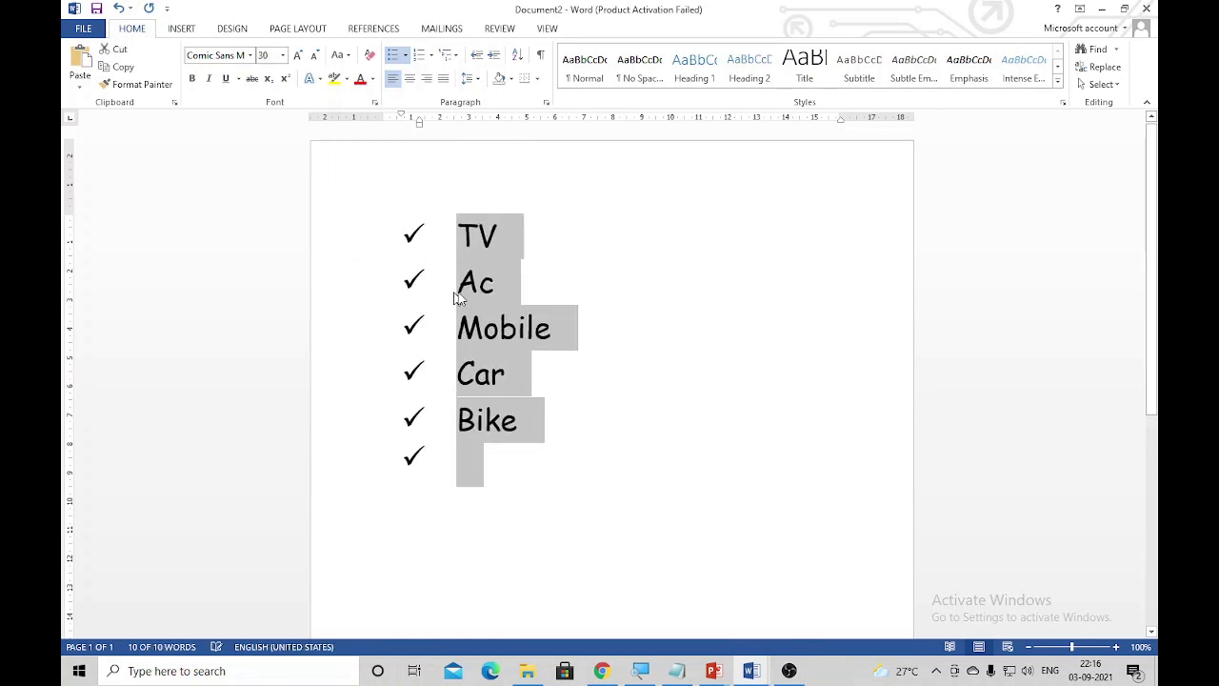
pyautogui.hotkey('ctrl', ']')
pyautogui.click(525, 276)
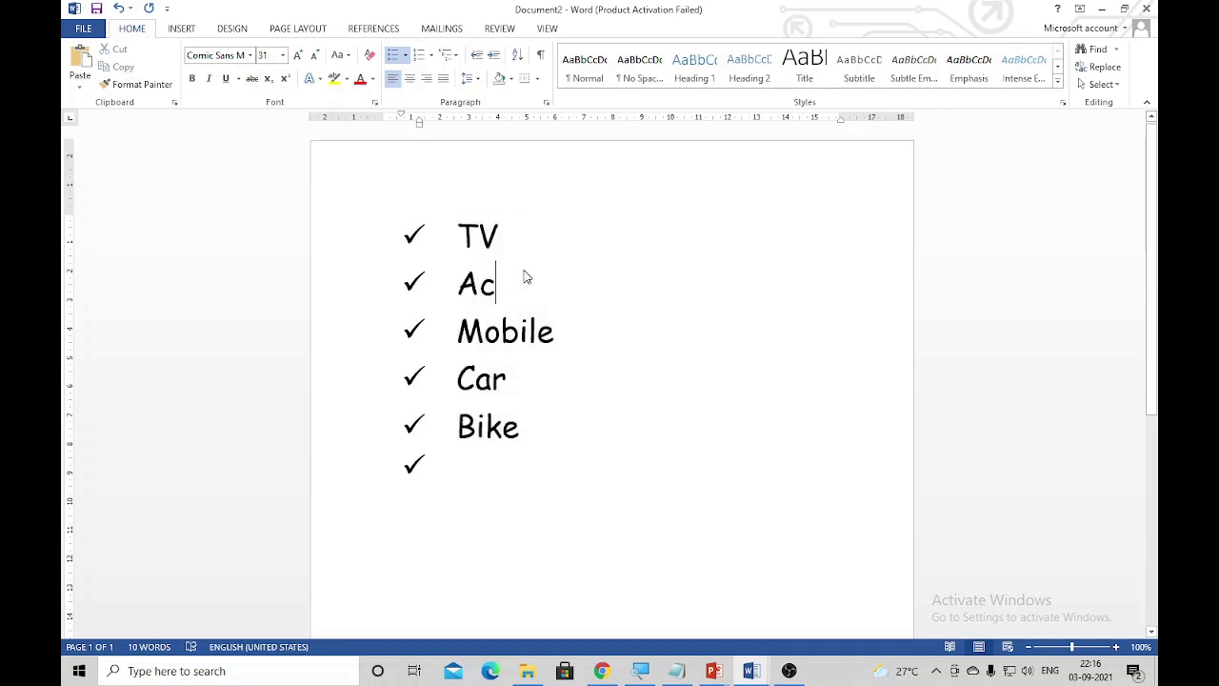
pyautogui.keyDown('ctrl'); pyautogui.scroll(3, 391, 254); pyautogui.keyUp('ctrl')
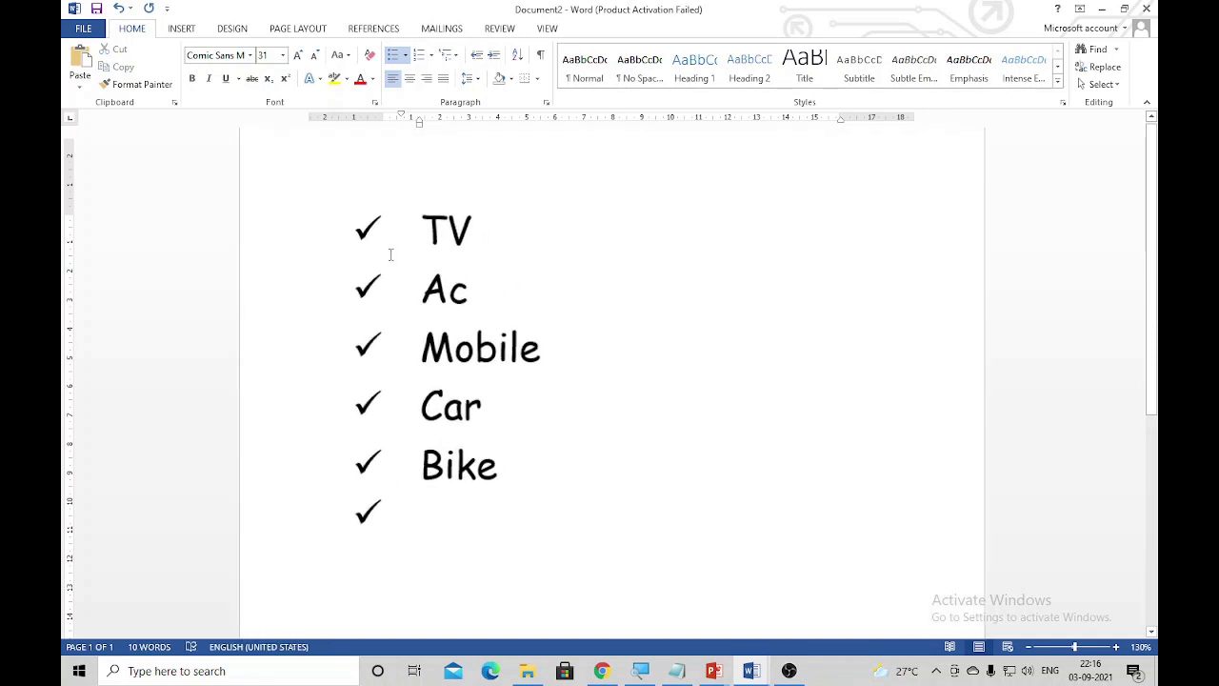
pyautogui.keyDown('ctrl'); pyautogui.scroll(1, 391, 254); pyautogui.keyUp('ctrl')
# Step: Remove the bullet from the empty line below Bike
pyautogui.click(414, 543)
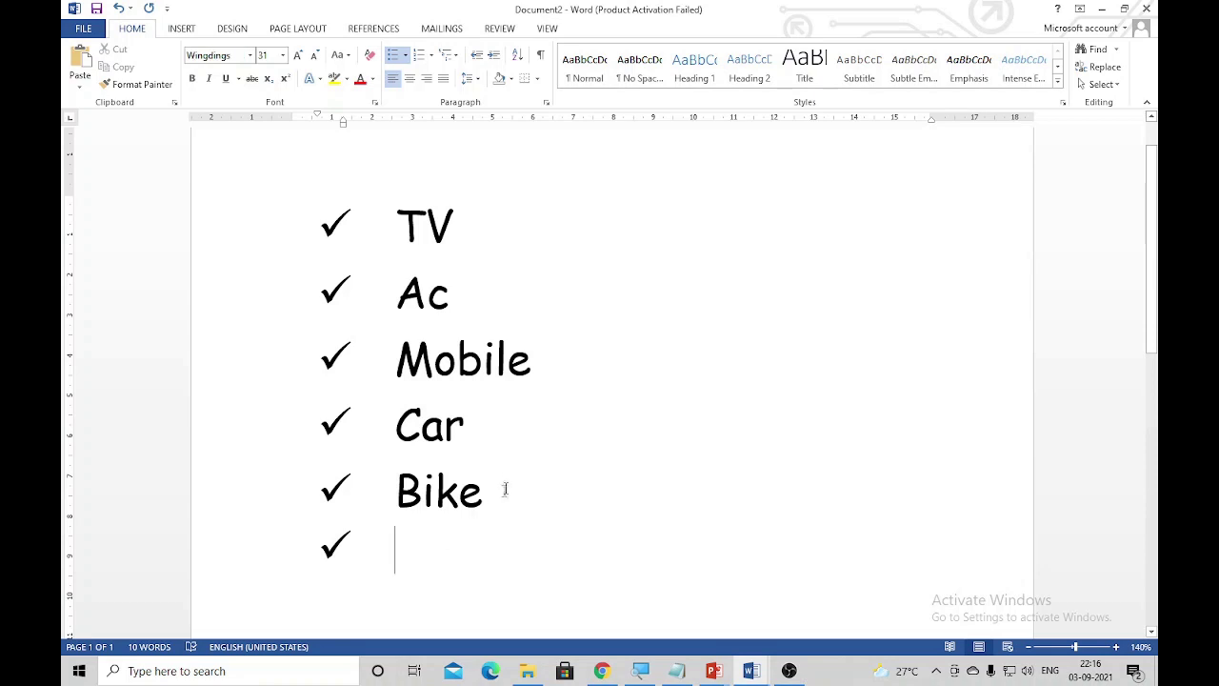
pyautogui.click(505, 488)
pyautogui.click(426, 533)
pyautogui.press('Return')
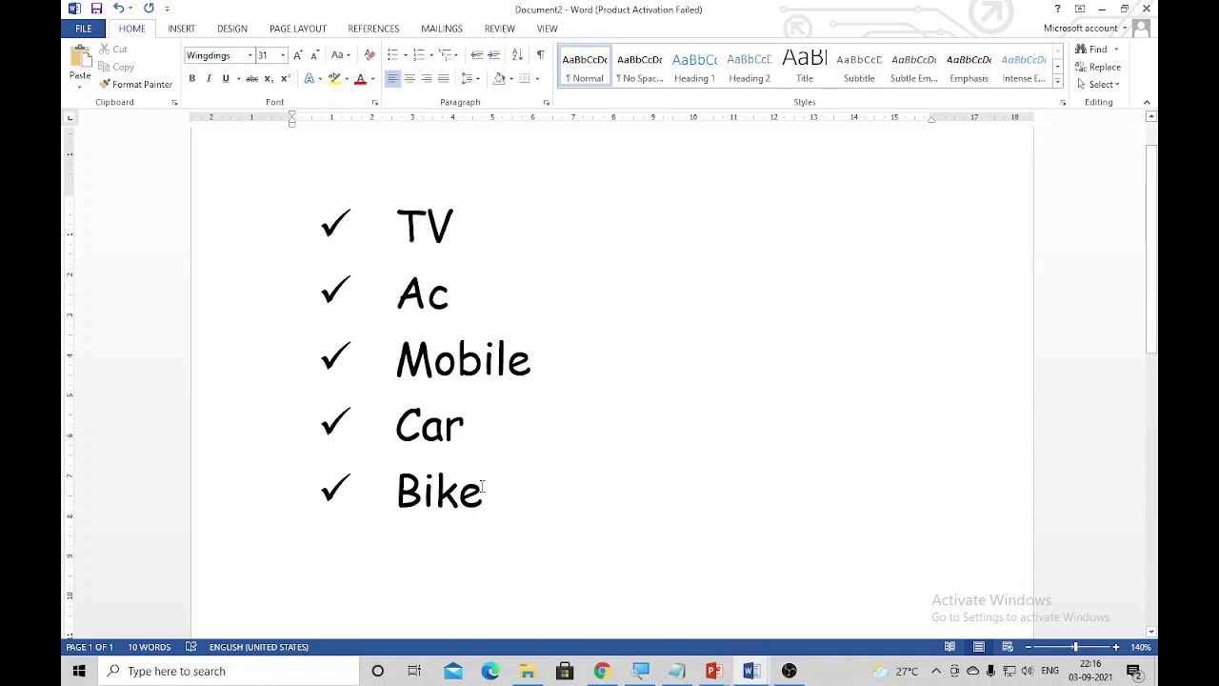
pyautogui.scroll(-1, 482, 487)
pyautogui.scroll(-2, 482, 487)
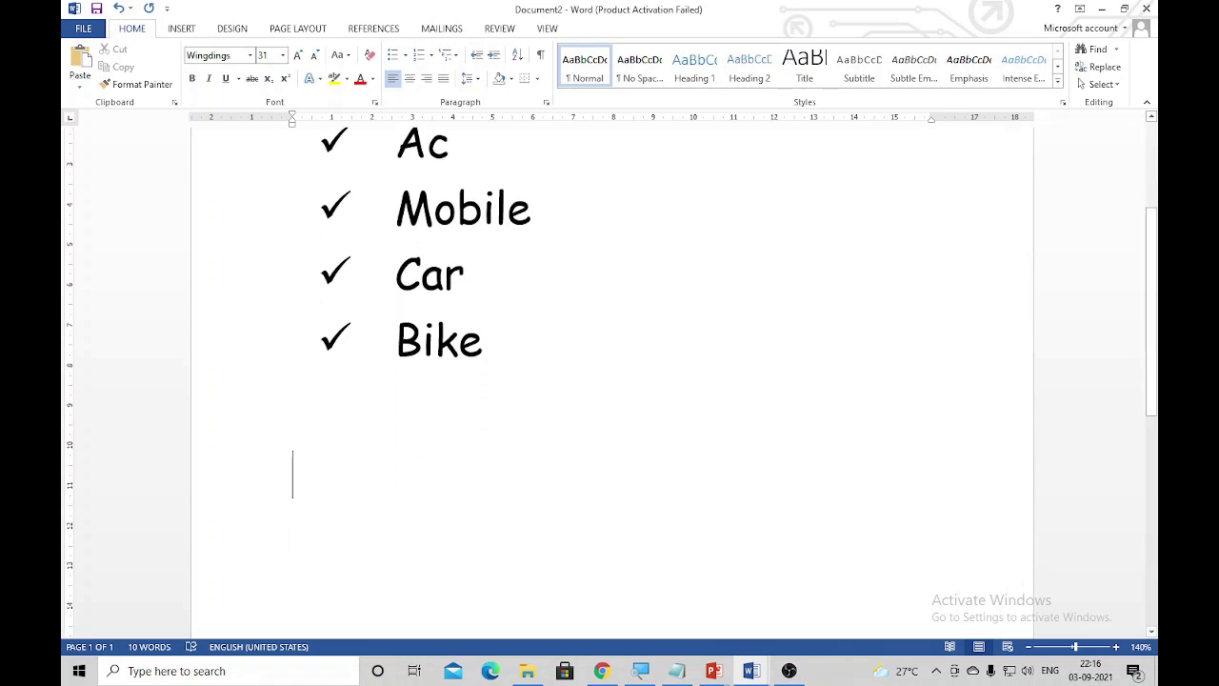
# Step: Keeping Wingdings, type \ and Tab to start an Om-symbol bulleted list
pyautogui.click(232, 58)
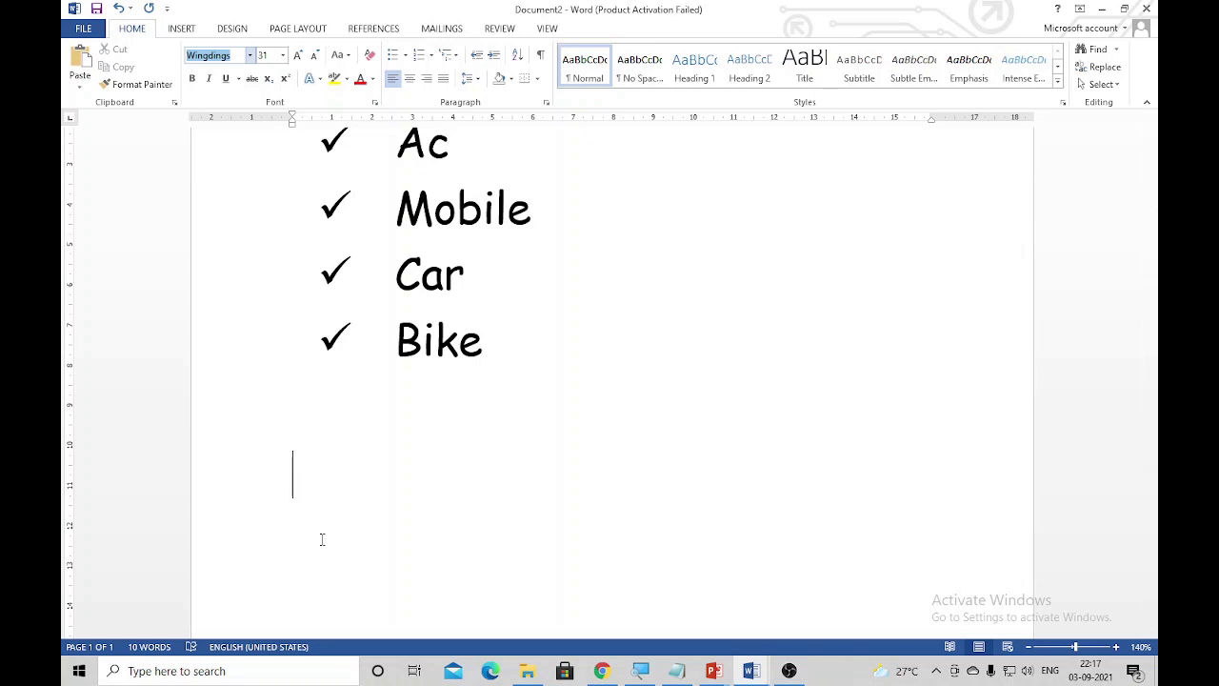
pyautogui.press('BackSpace')
pyautogui.write('\\')
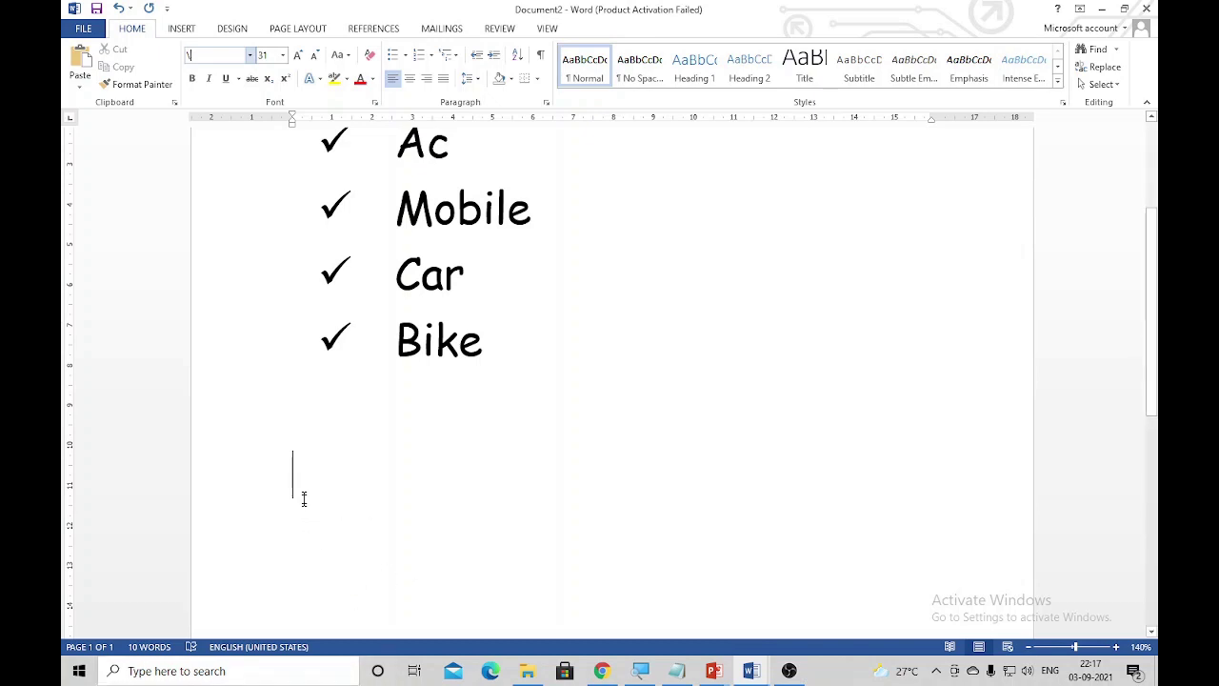
pyautogui.press('Return')
pyautogui.click(619, 374)
pyautogui.write('\\')
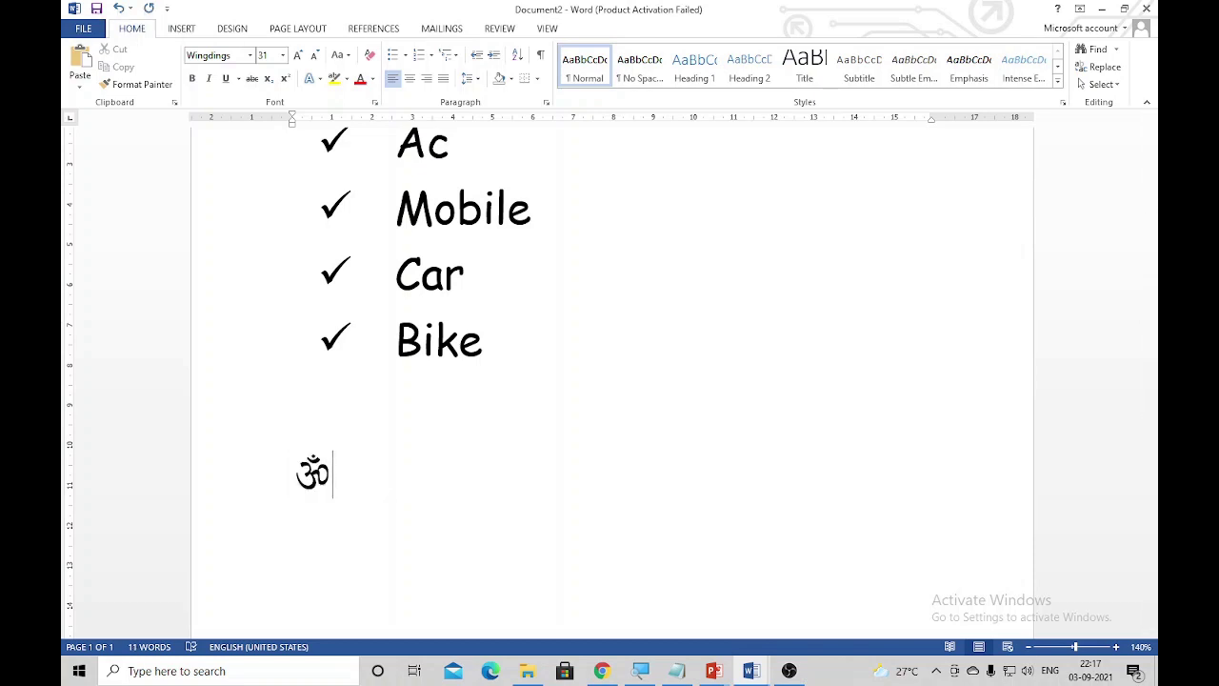
pyautogui.press('Tab')
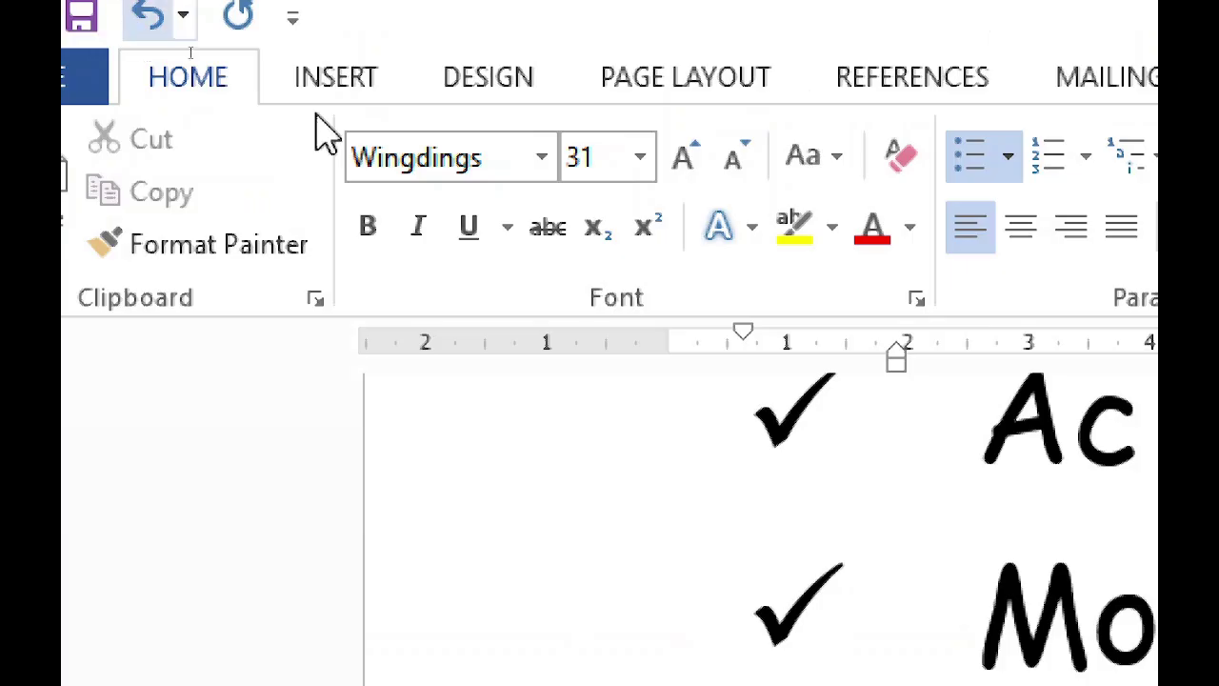
# Step: Switch to Arial and type seven Om-bulleted placeholder lines, ending on an empty line
pyautogui.click(398, 160)
pyautogui.write('A')
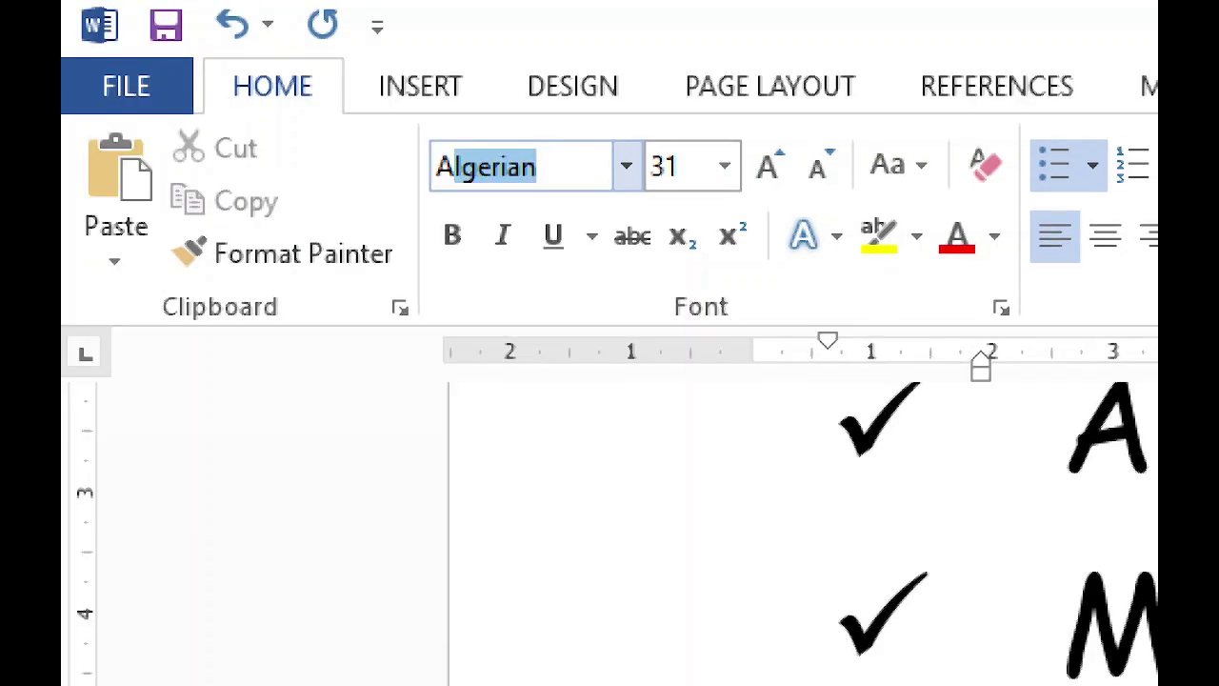
pyautogui.write('r')
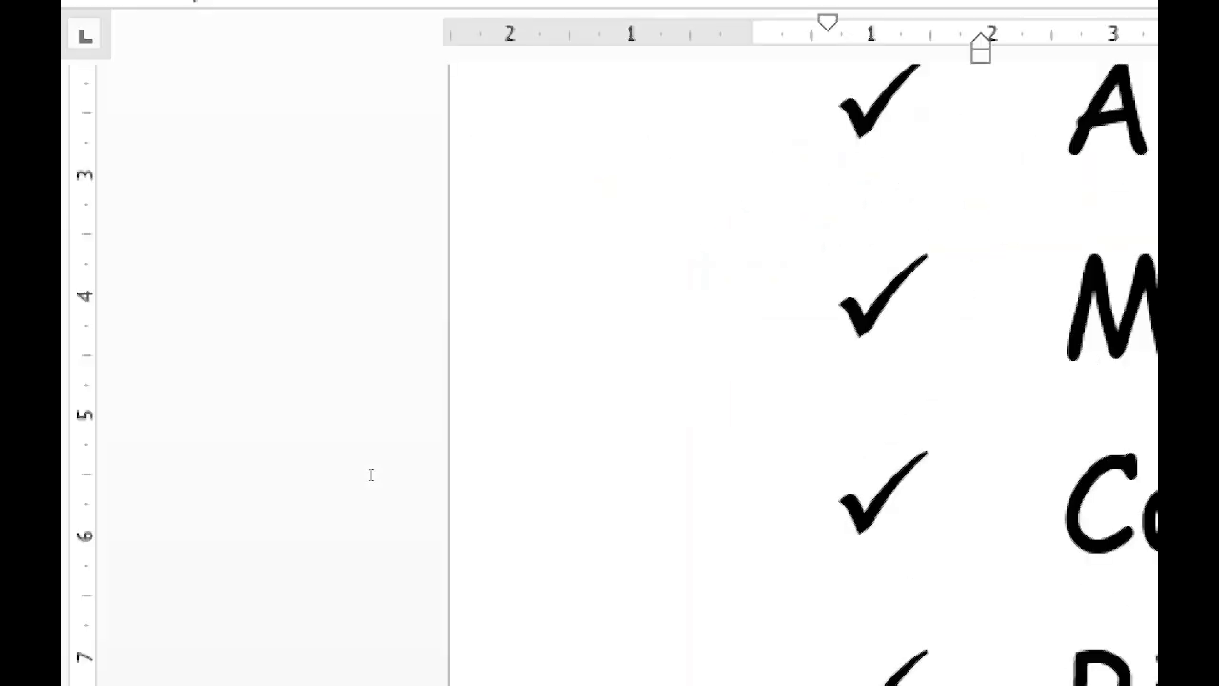
pyautogui.write('gfg')
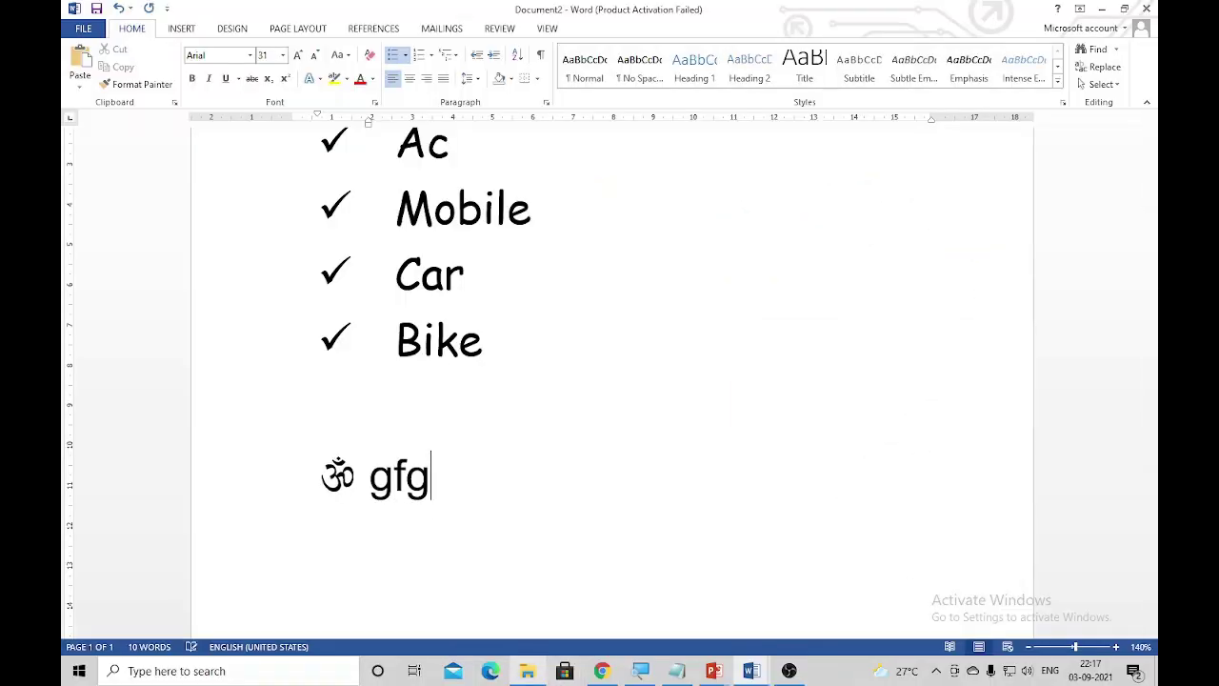
pyautogui.write('fgdfg')
pyautogui.press('Return')
pyautogui.write('fgdfgdf')
pyautogui.press('Return')
pyautogui.write('dfdgdf')
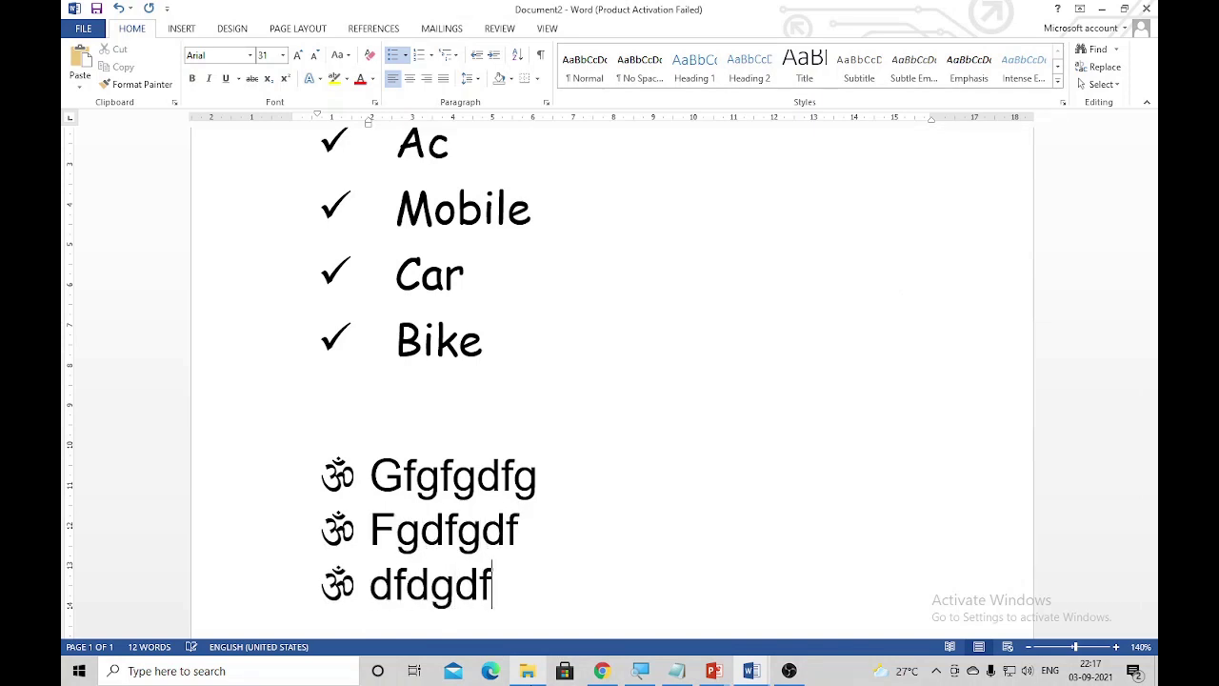
pyautogui.write('g')
pyautogui.press('Return')
pyautogui.write('gdfg')
pyautogui.press('Return')
pyautogui.write('fgfdg')
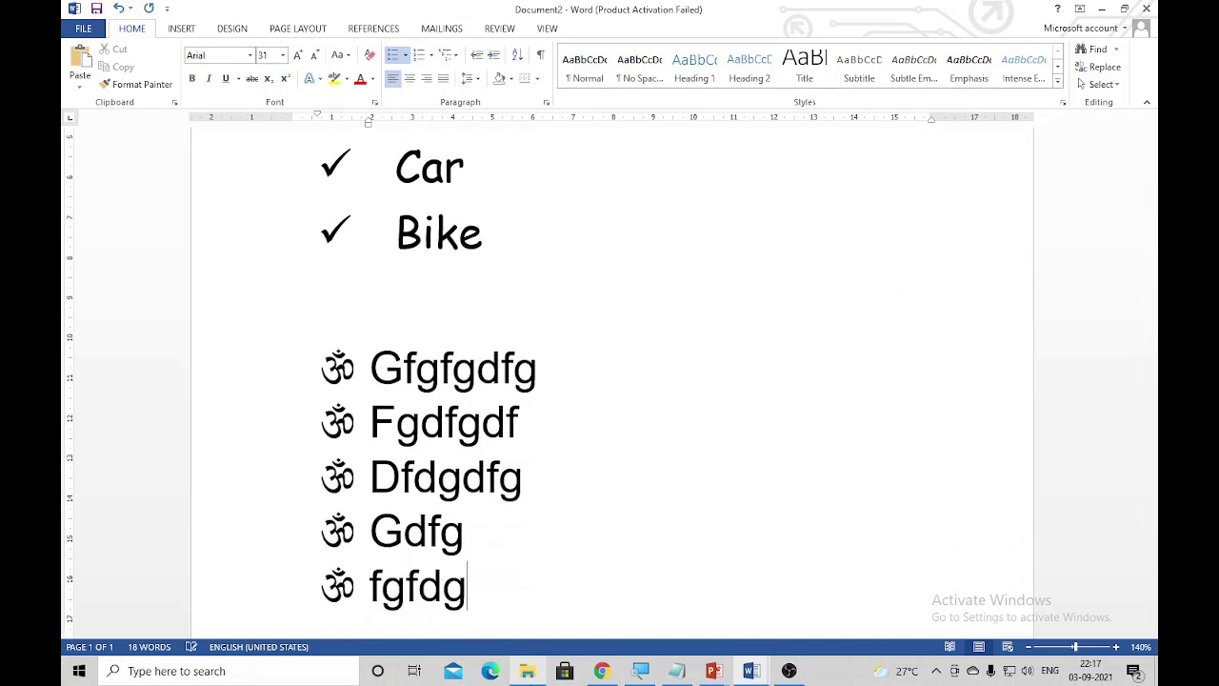
pyautogui.press('Return')
pyautogui.write('gdfgfg')
pyautogui.press('Return')
pyautogui.write('d')
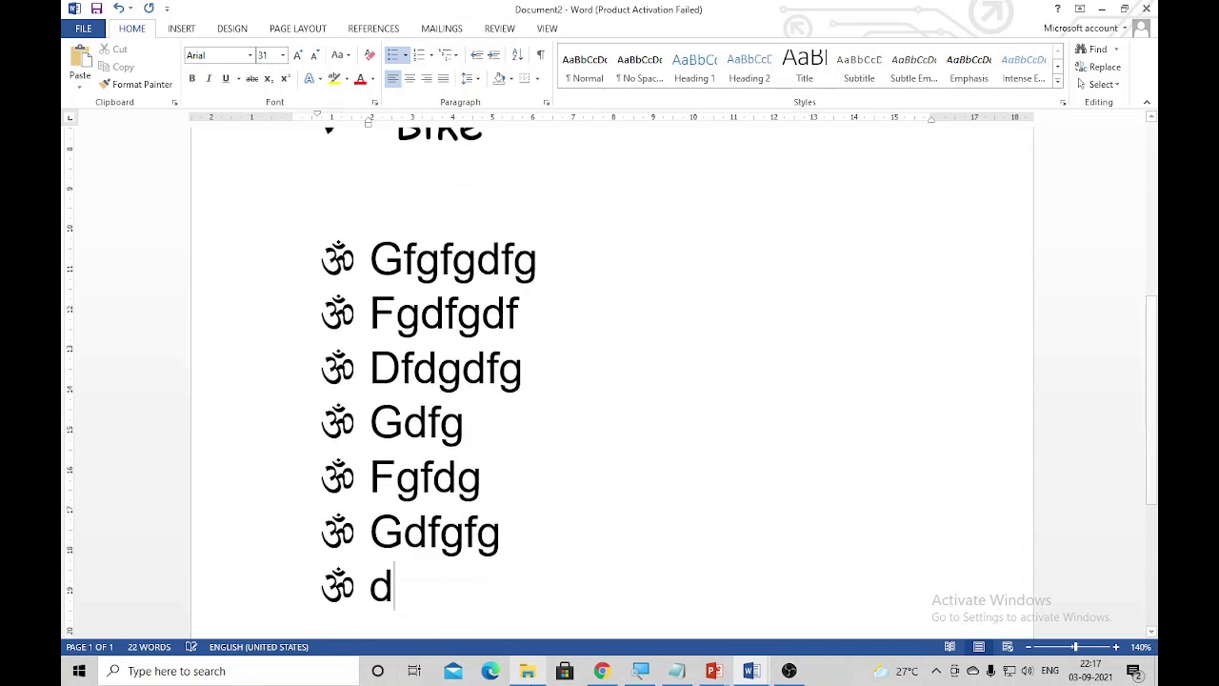
pyautogui.write('gfgfdg')
pyautogui.press('Return')
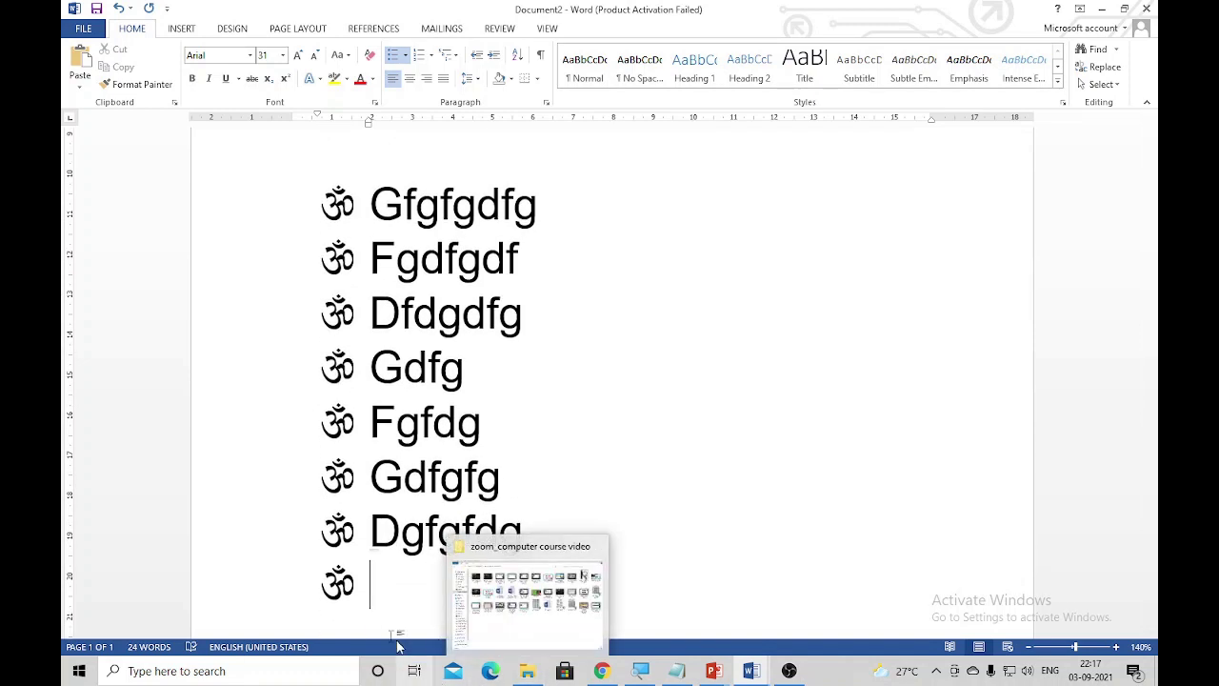
pyautogui.click(382, 608)
# Step: End the Om list, leaving unbulleted blank lines below it
pyautogui.press('Return')
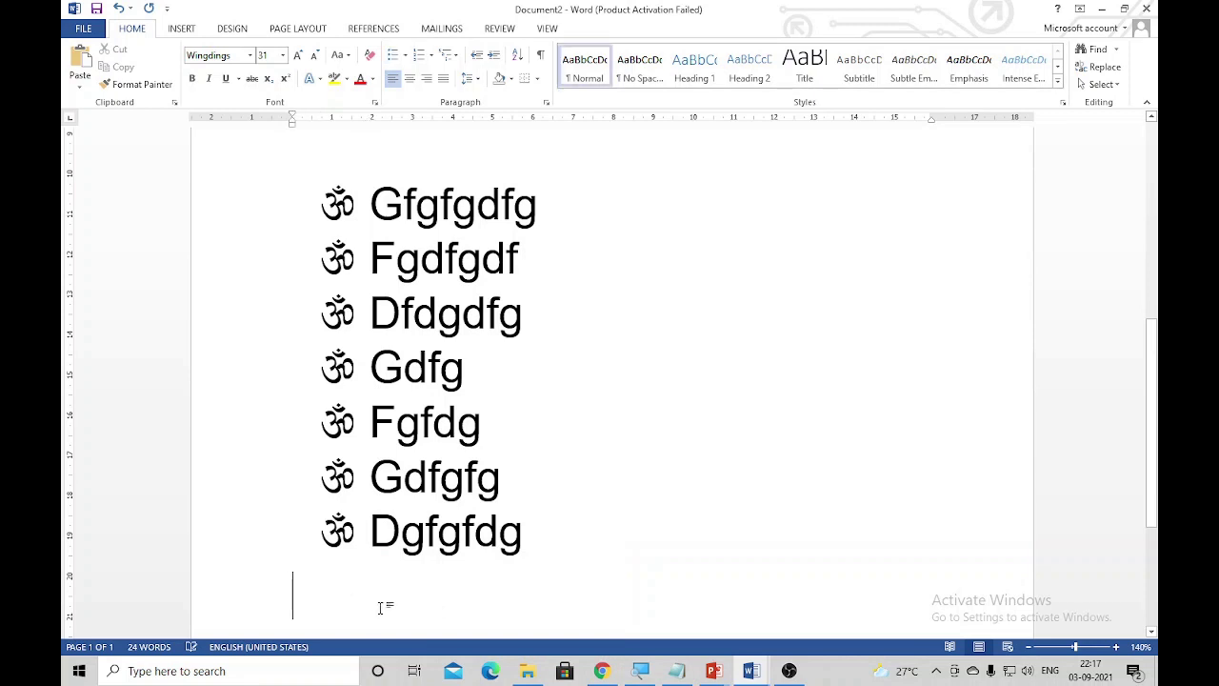
pyautogui.press('Return')
pyautogui.scroll(-2, 416, 572)
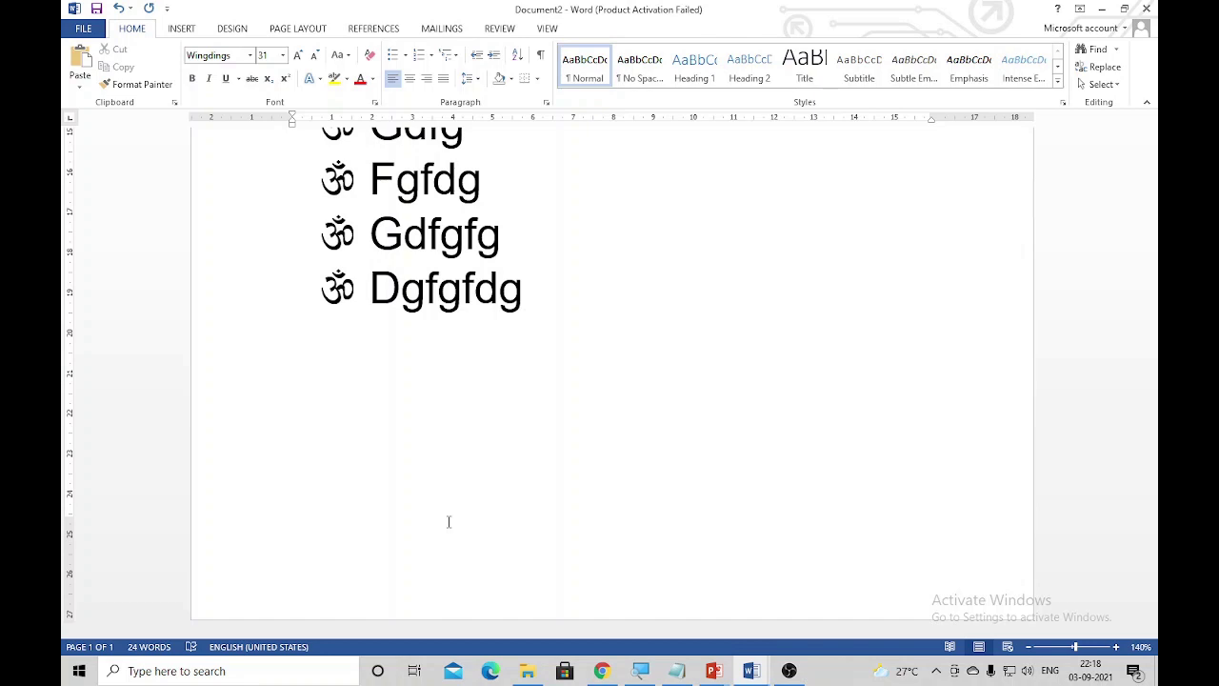
pyautogui.hotkey('ctrl', 's')
pyautogui.press('Escape')
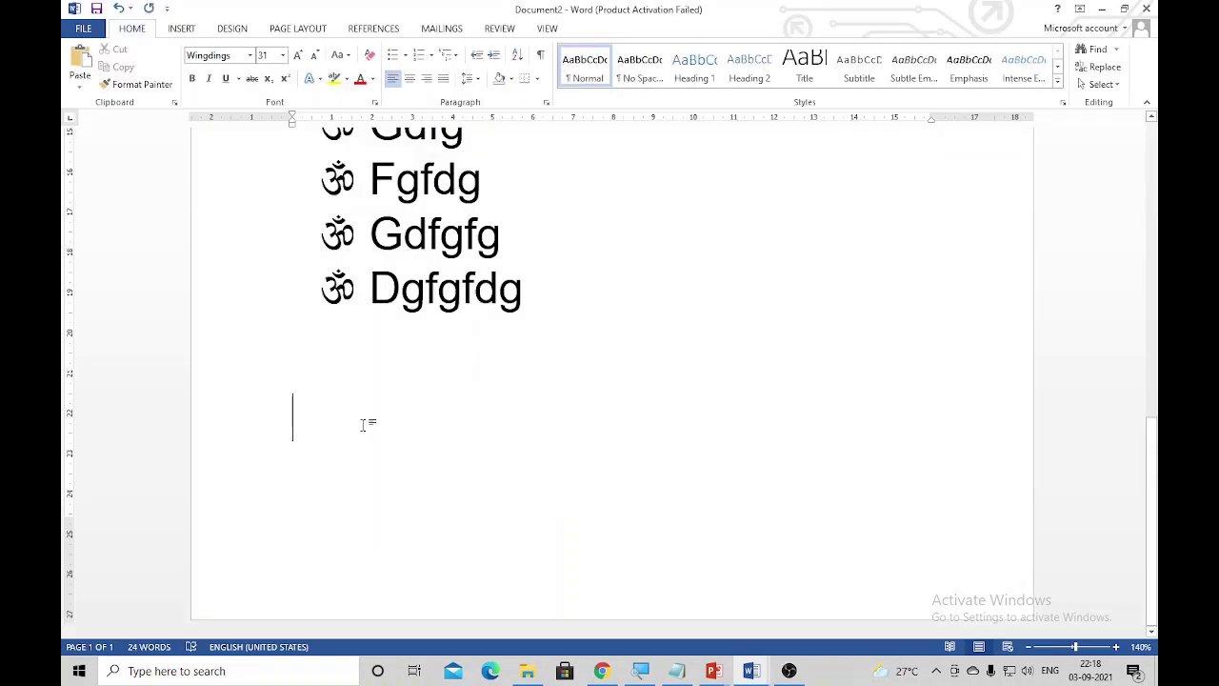
# Step: Start a computer-symbol bulleted list with : and set its text font to Arial
pyautogui.write(':')
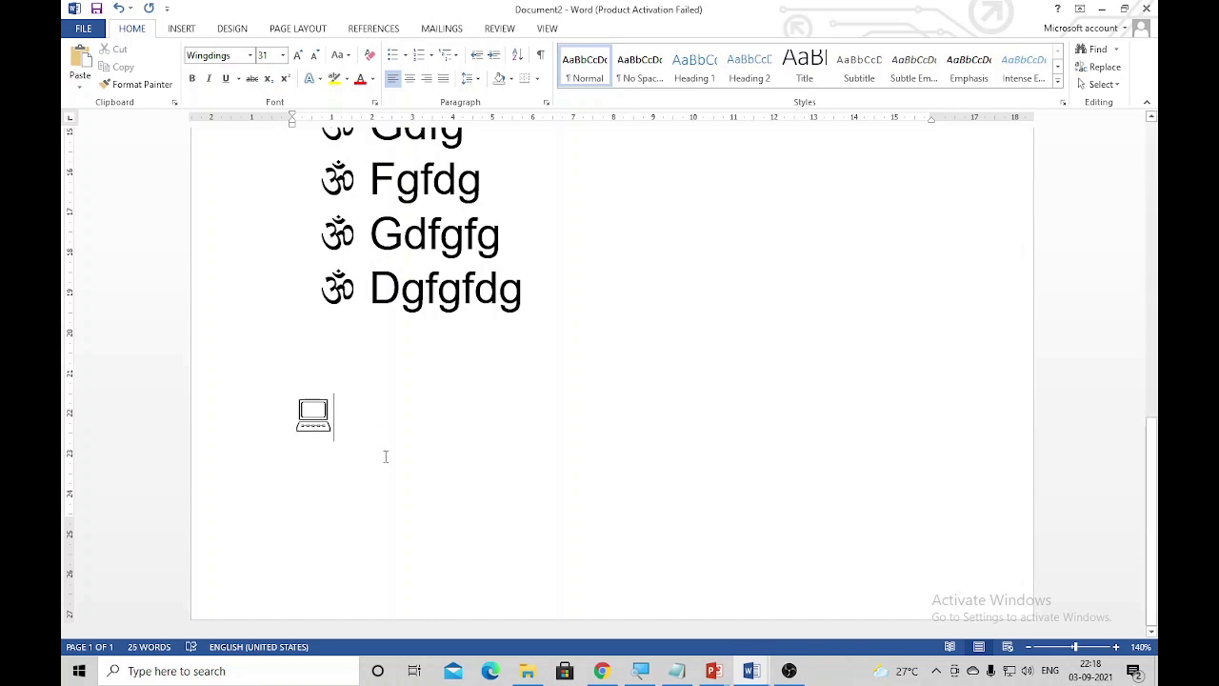
pyautogui.press('Tab')
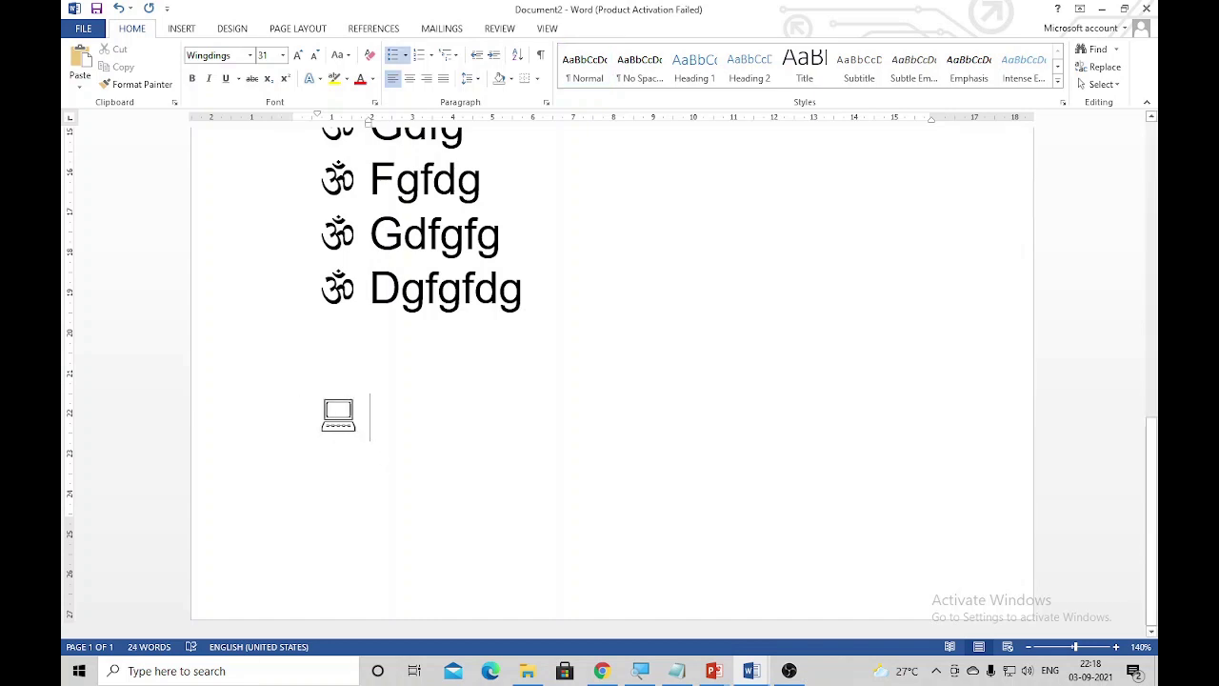
pyautogui.click(238, 54)
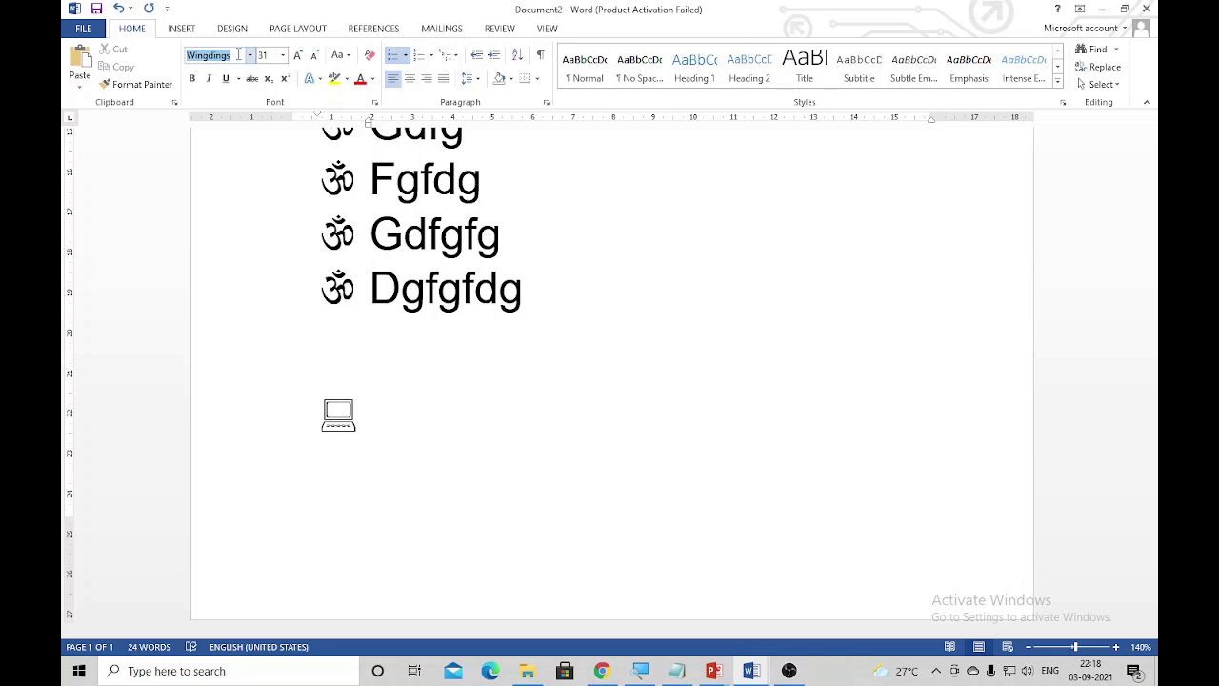
pyautogui.write('Arial')
pyautogui.press('Return')
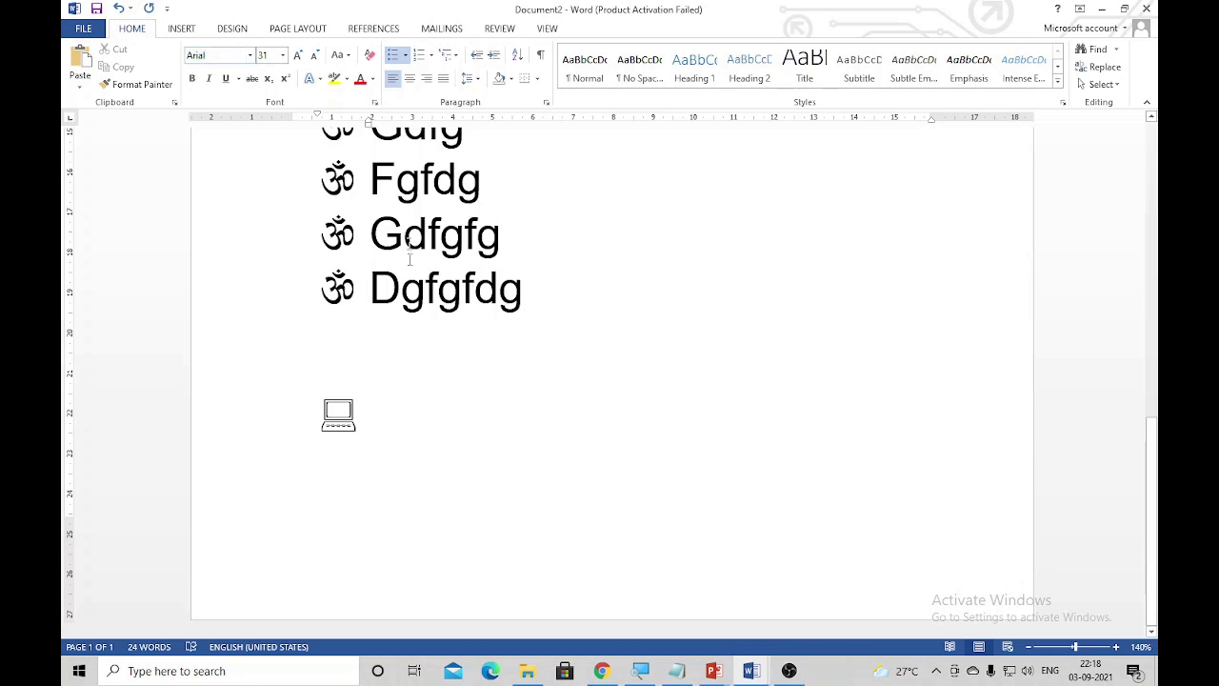
# Step: Type five bulleted lines, gfgfg through fdgdfg, then end the list
pyautogui.write('gfgfg')
pyautogui.press('Return')
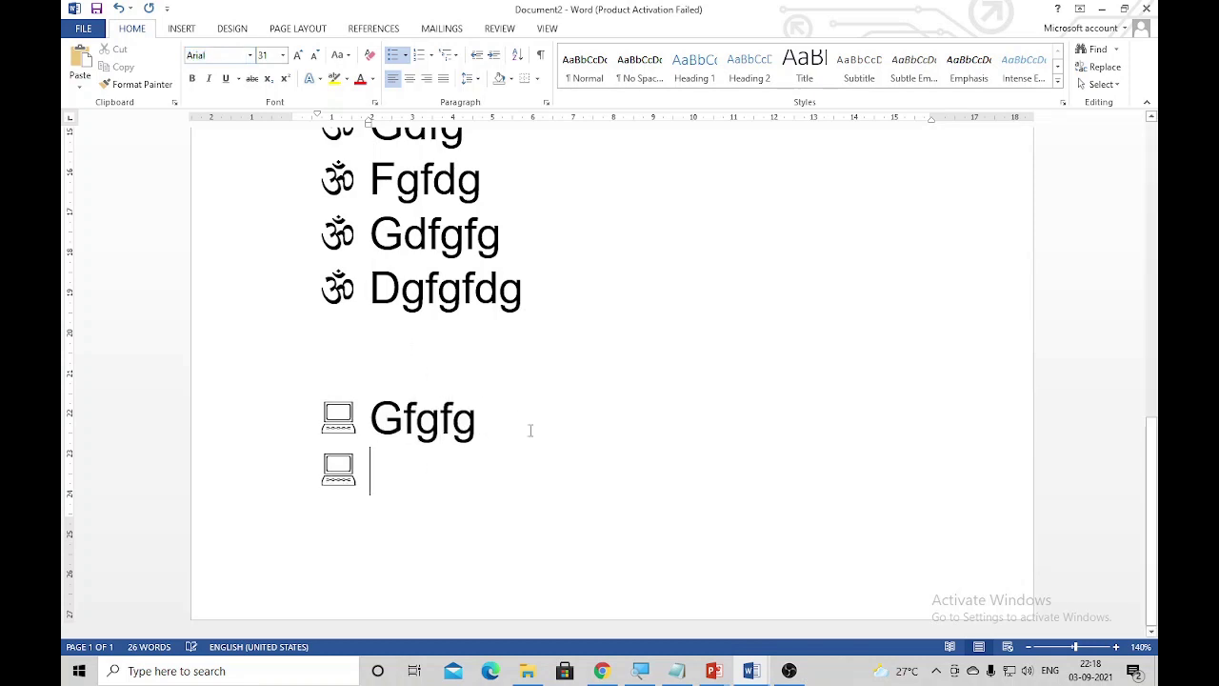
pyautogui.write('gdfgdf')
pyautogui.press('Return')
pyautogui.write('fgdfgdfg')
pyautogui.press('Return')
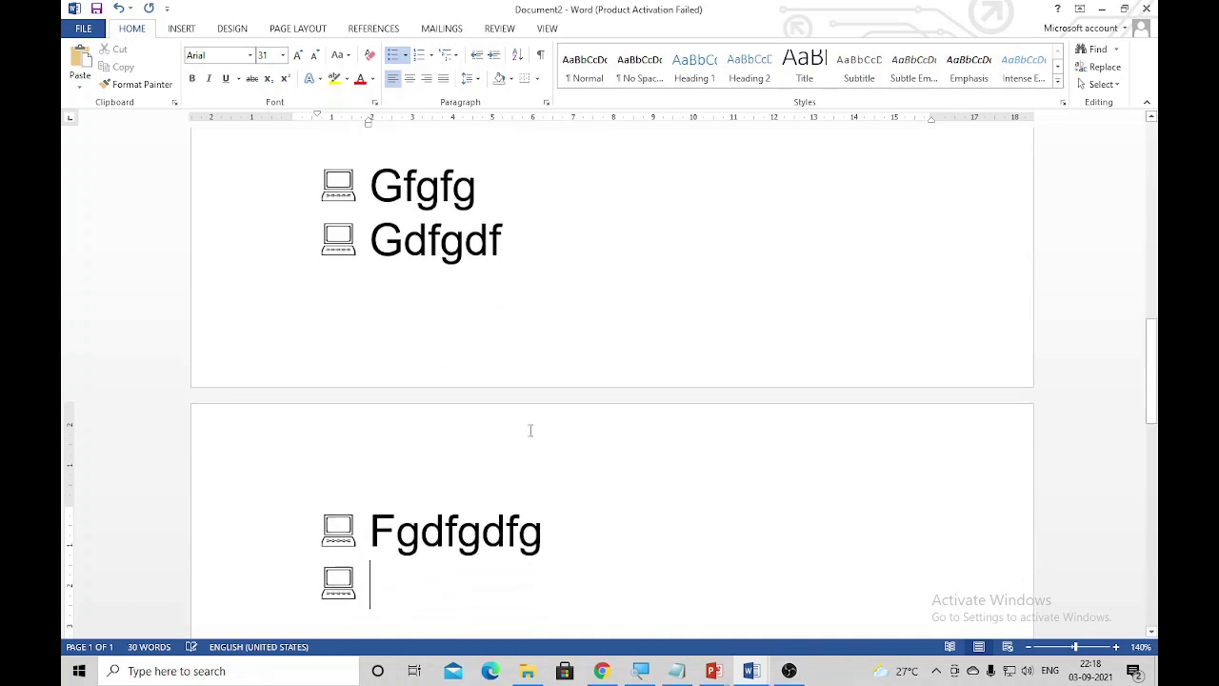
pyautogui.write('gdfgdfg')
pyautogui.press('Return')
pyautogui.write('fdgdfg')
pyautogui.press('Return')
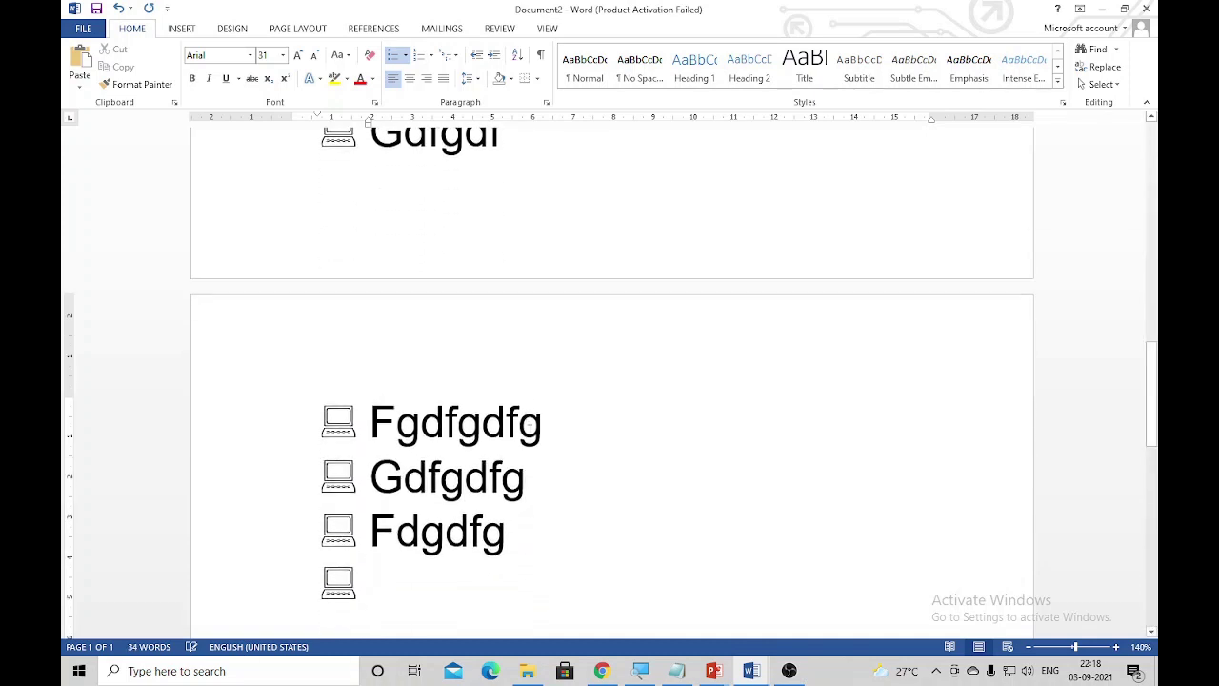
pyautogui.press('Return')
# Step: Type HGF and hgfh in Wingdings to insert three pointing hands and four zodiac signs
pyautogui.scroll(-2, 680, 411)
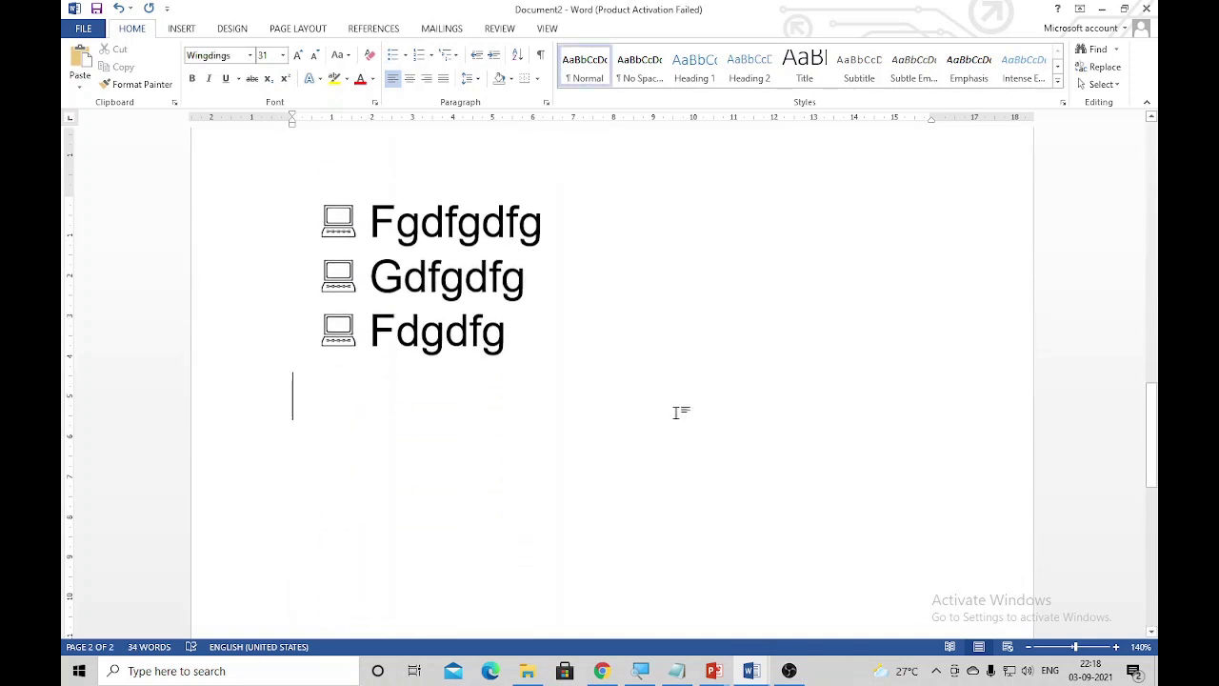
pyautogui.scroll(-1, 661, 397)
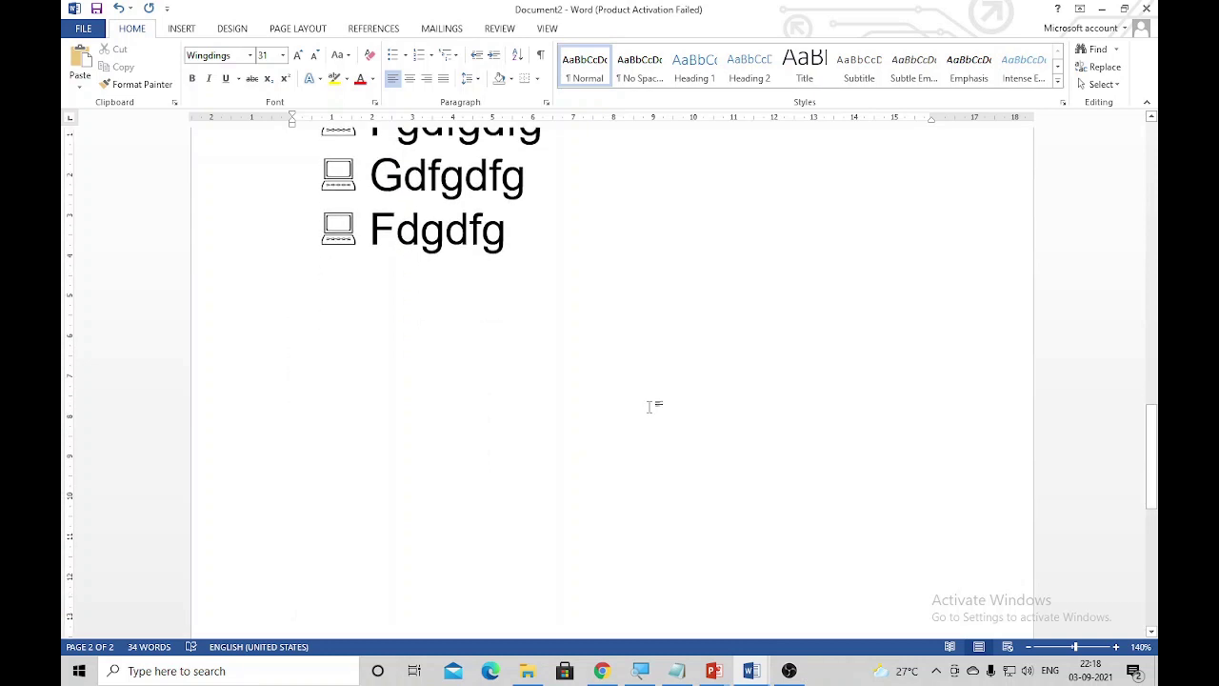
pyautogui.press('alt')
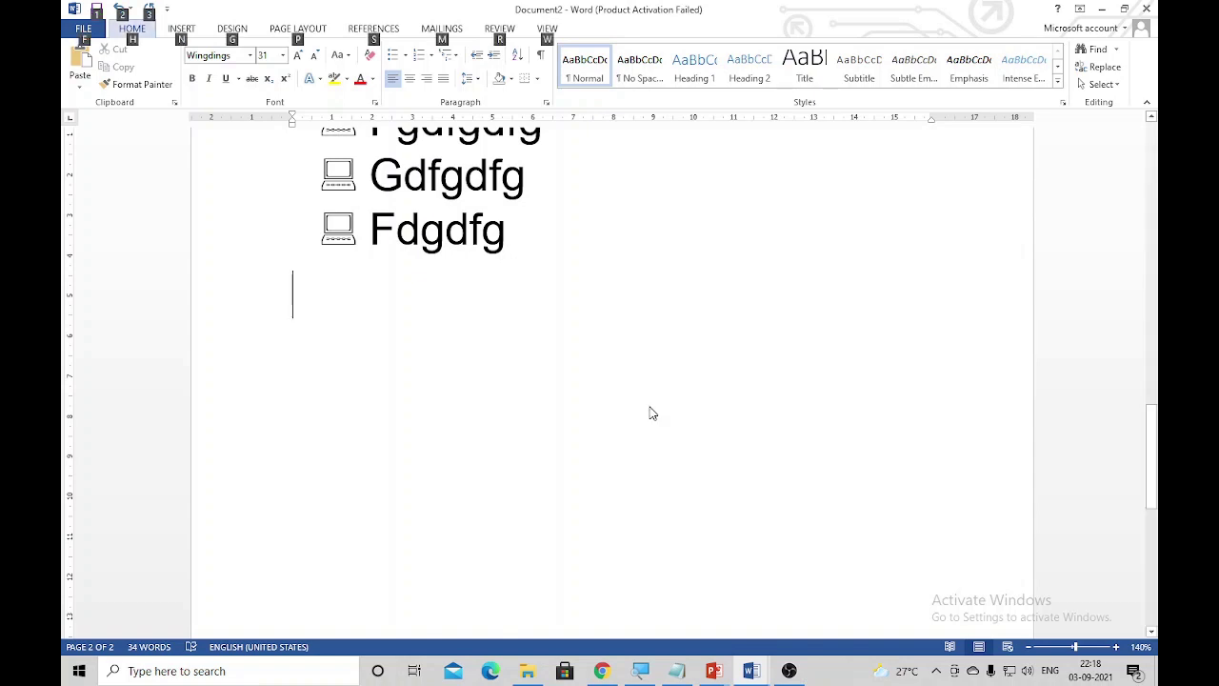
pyautogui.press('h')
pyautogui.click(476, 350)
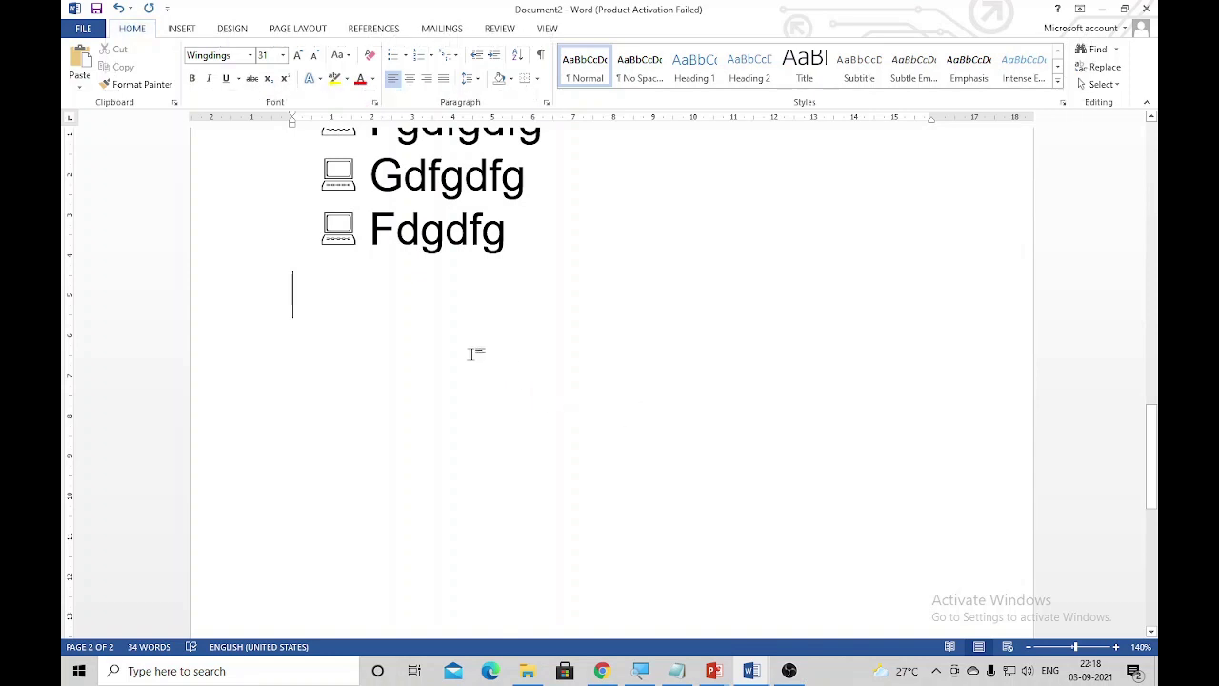
pyautogui.write('H')
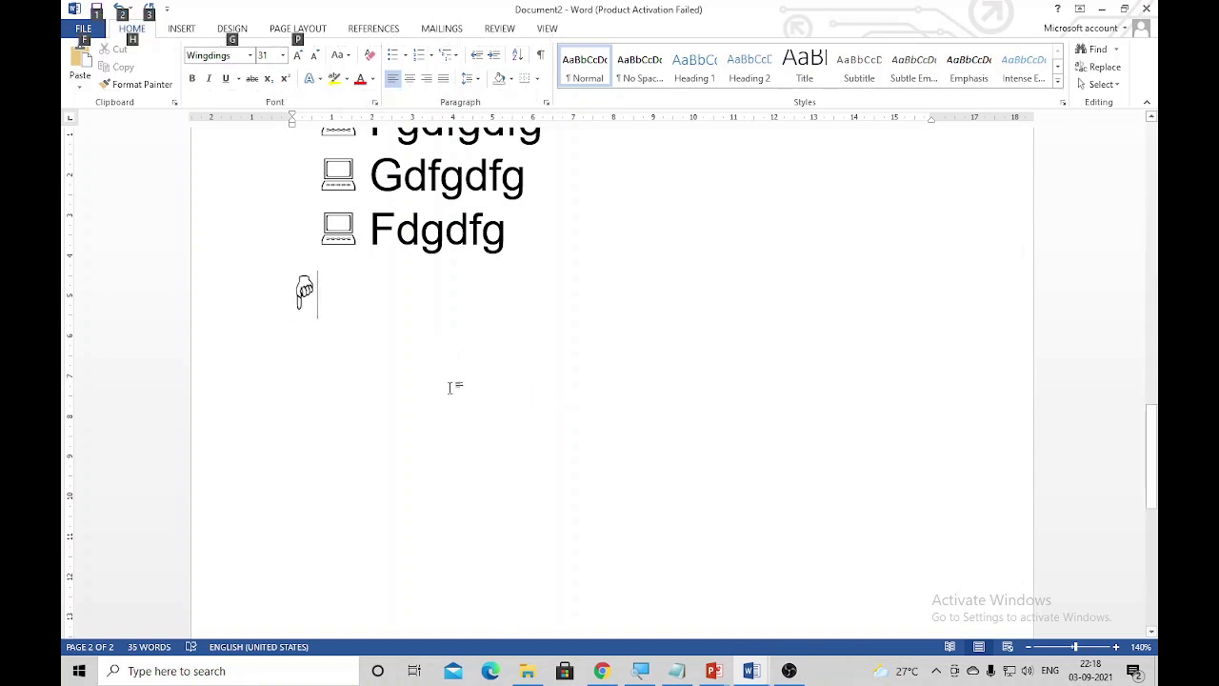
pyautogui.write('G')
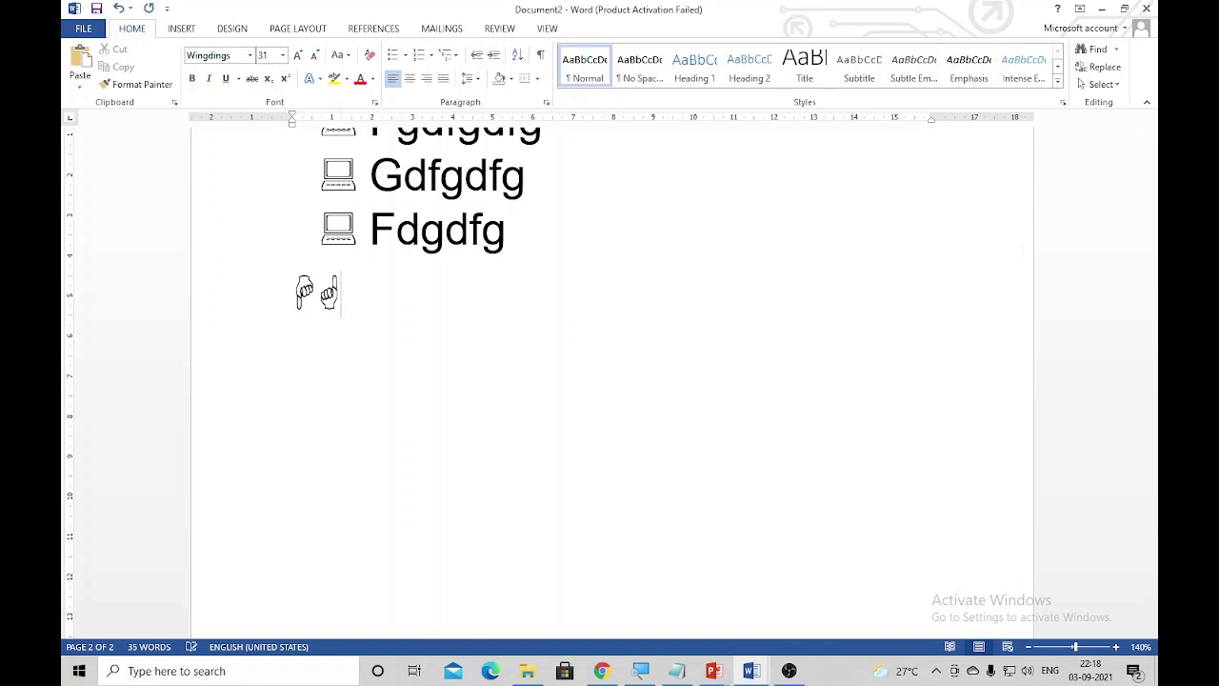
pyautogui.write('F')
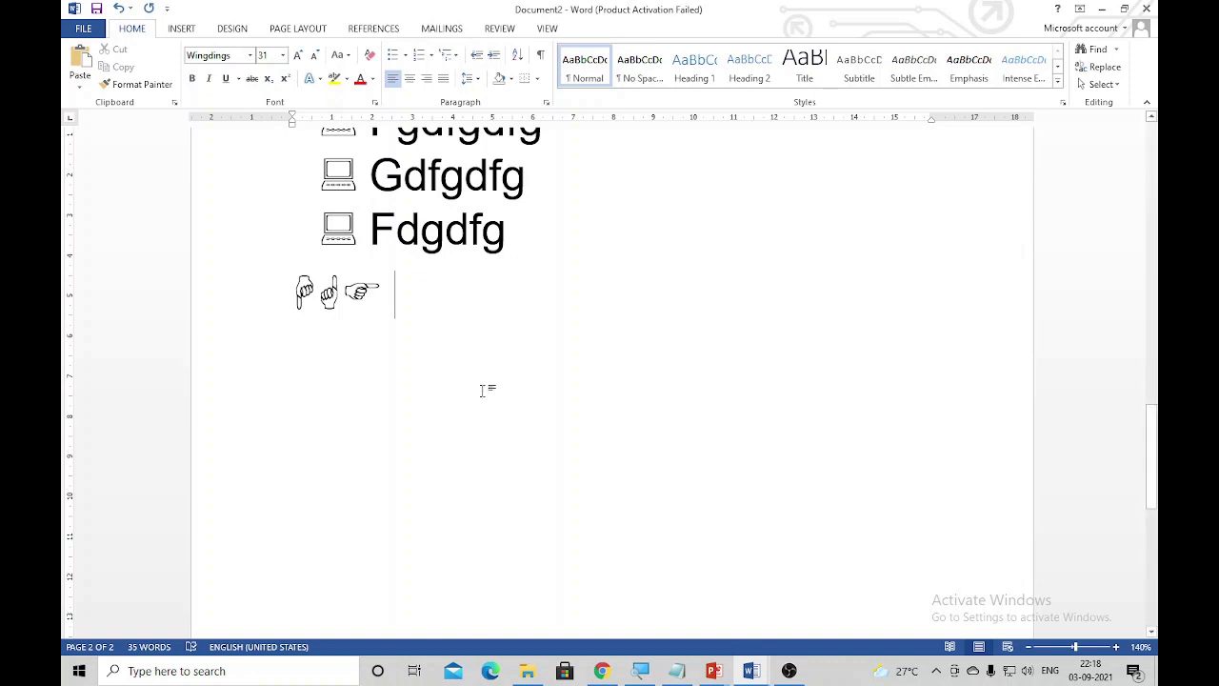
pyautogui.write('hgfh')
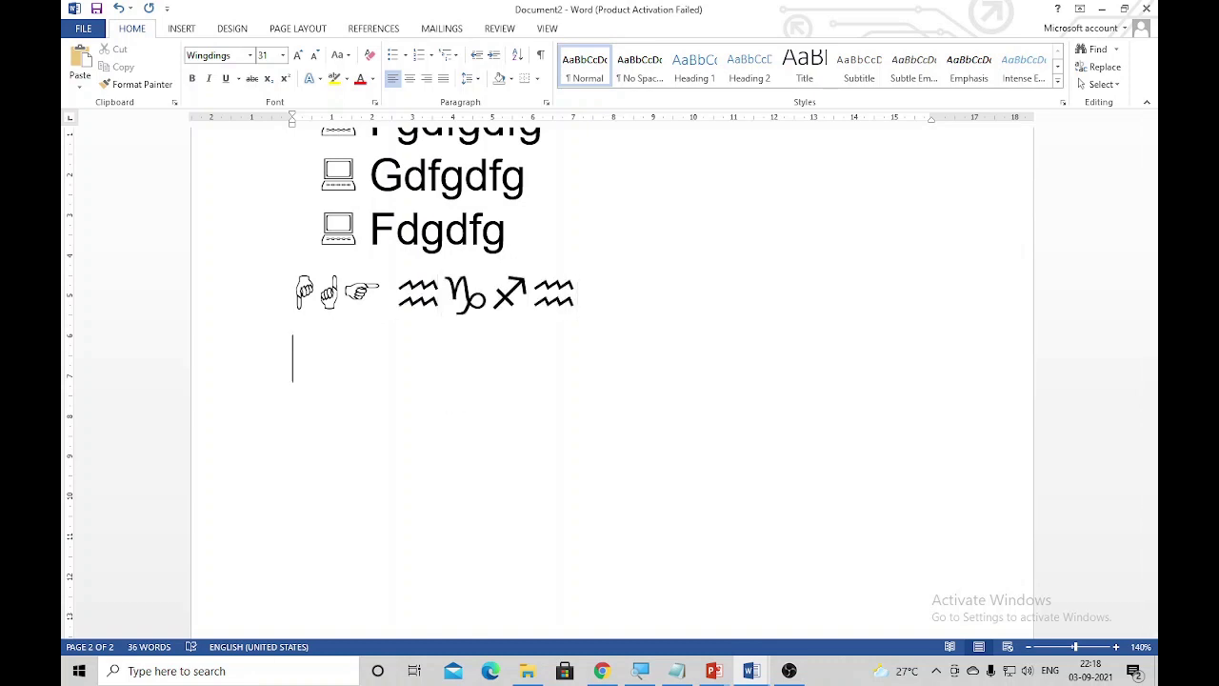
# Step: Select the whole line of Wingdings symbols
pyautogui.moveTo(600, 286); pyautogui.dragTo(396, 297)
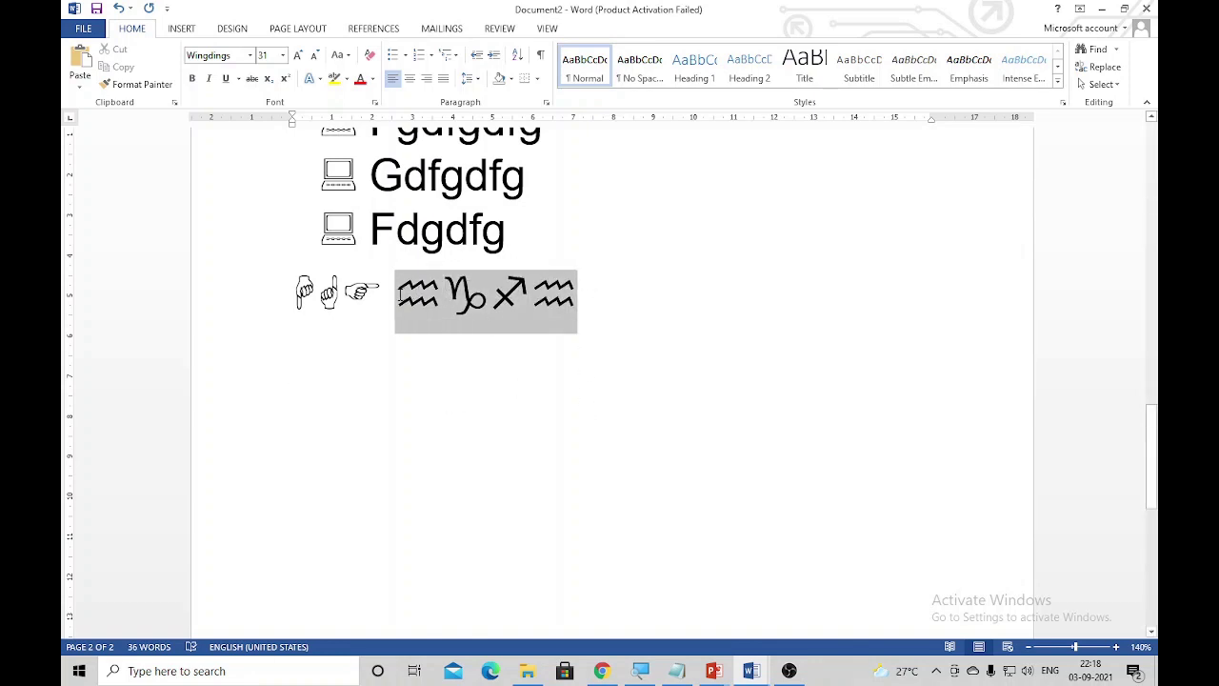
pyautogui.hotkey('ctrl', 'a')
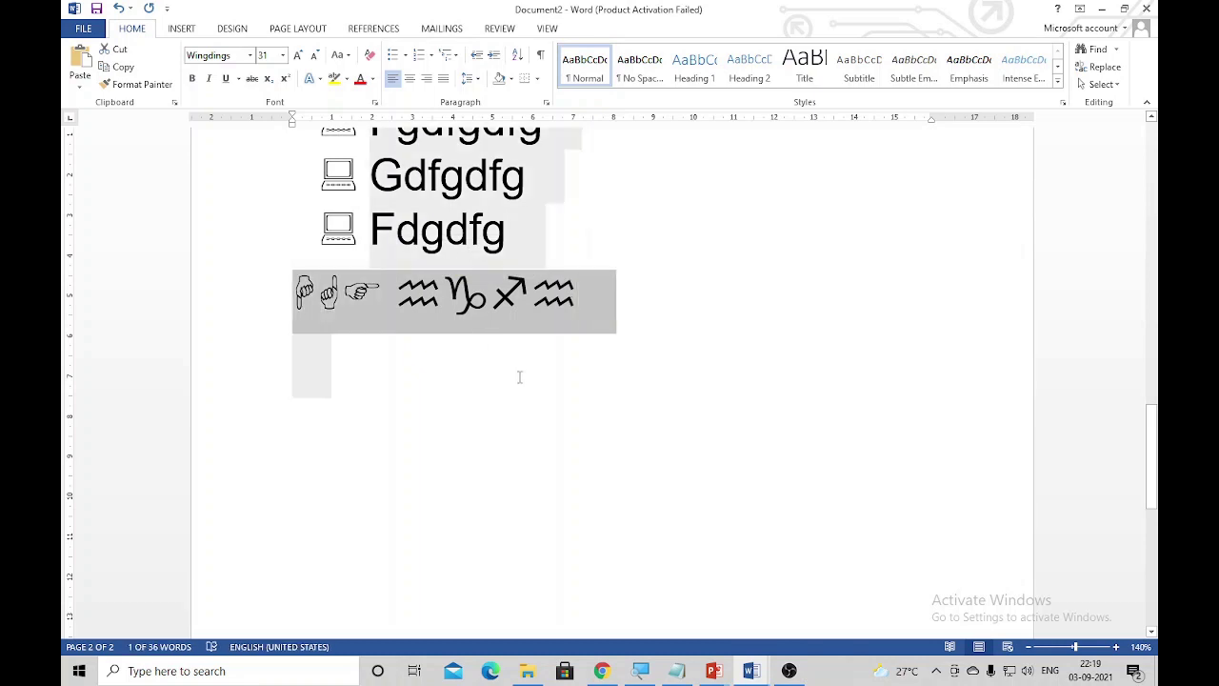
pyautogui.click(578, 336)
pyautogui.moveTo(579, 336); pyautogui.dragTo(295, 293)
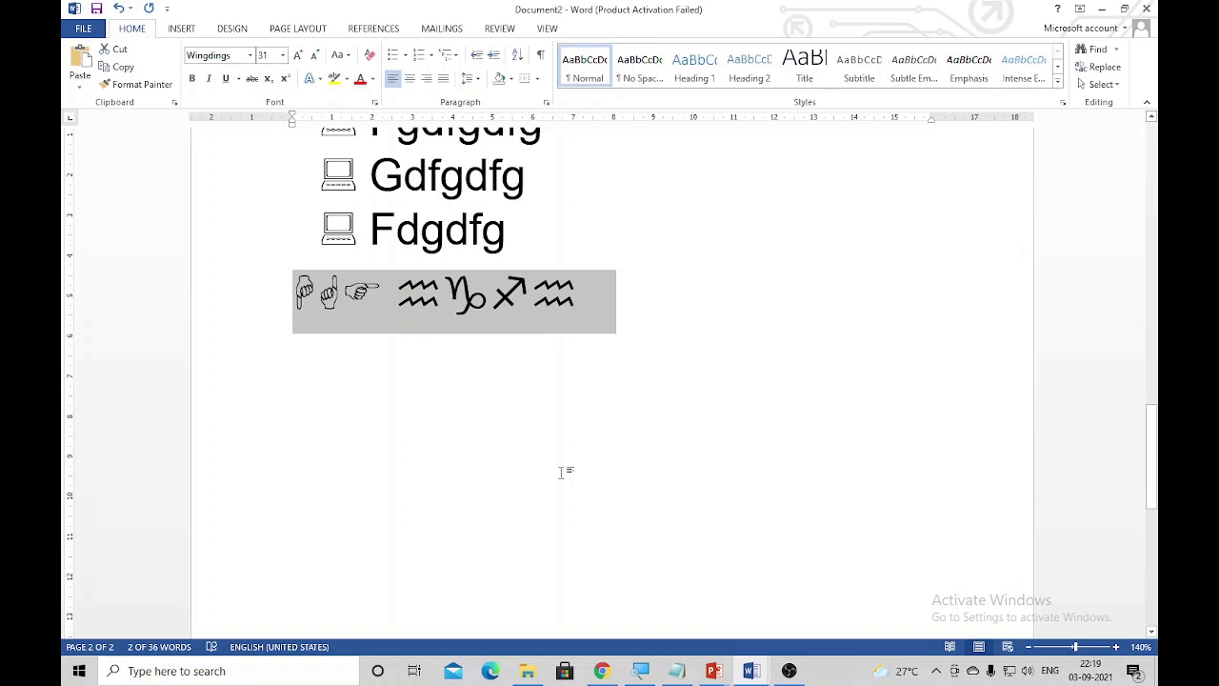
# Step: Add :;e, enlarge the symbol line to 80 pt, then add c `m for Virgo, Gemini and circle glyphs
pyautogui.write(':')
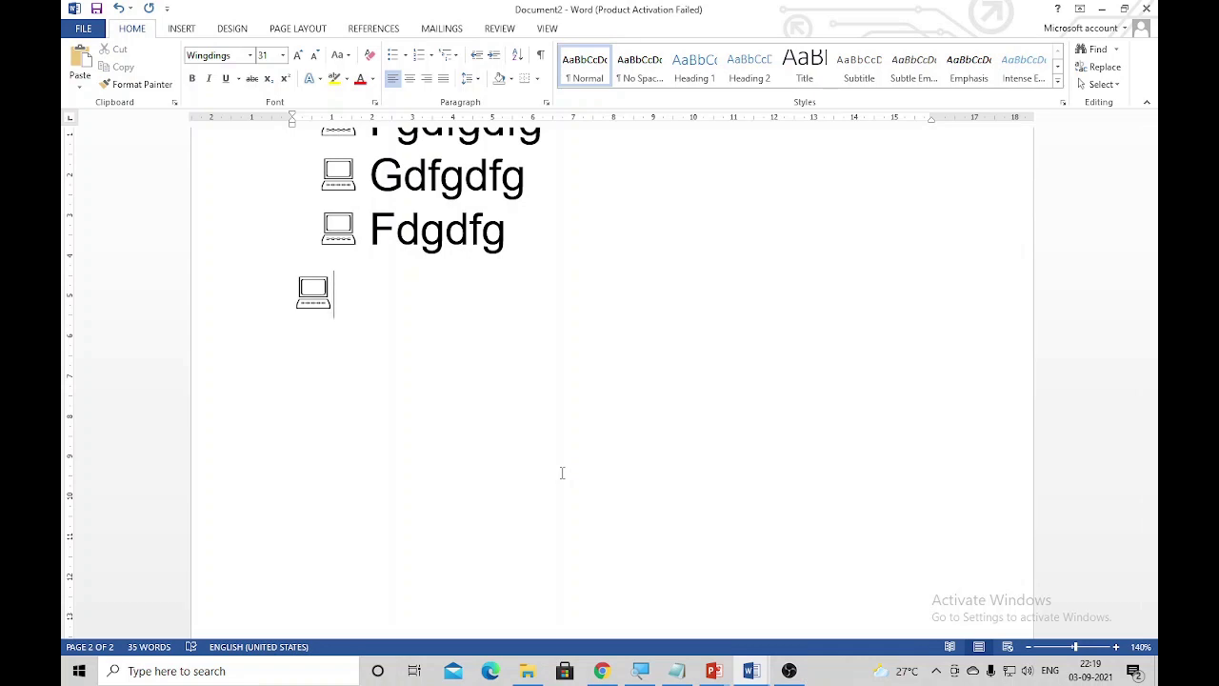
pyautogui.write(';e')
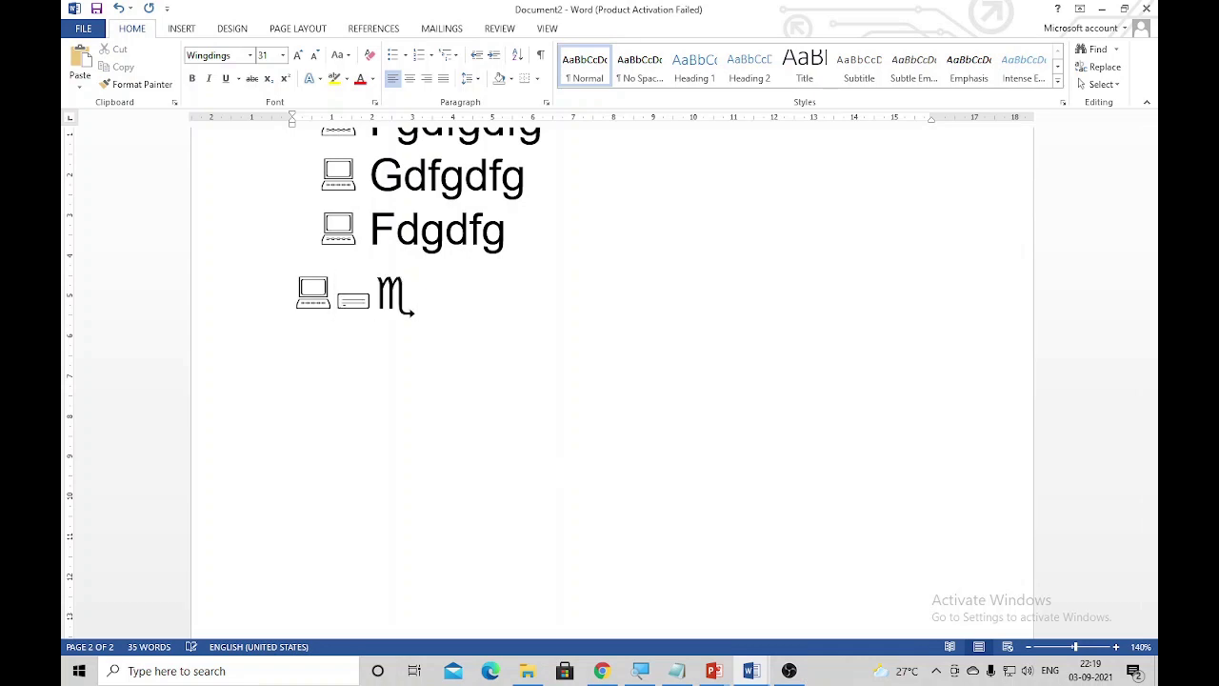
pyautogui.hotkey('shift', 'Home')
pyautogui.hotkey('ctrl', ']')
pyautogui.hotkey('ctrl', ']')
pyautogui.hotkey('ctrl', ']')
pyautogui.hotkey('ctrl', ']')
pyautogui.hotkey('ctrl', ']')
pyautogui.hotkey('ctrl', ']')
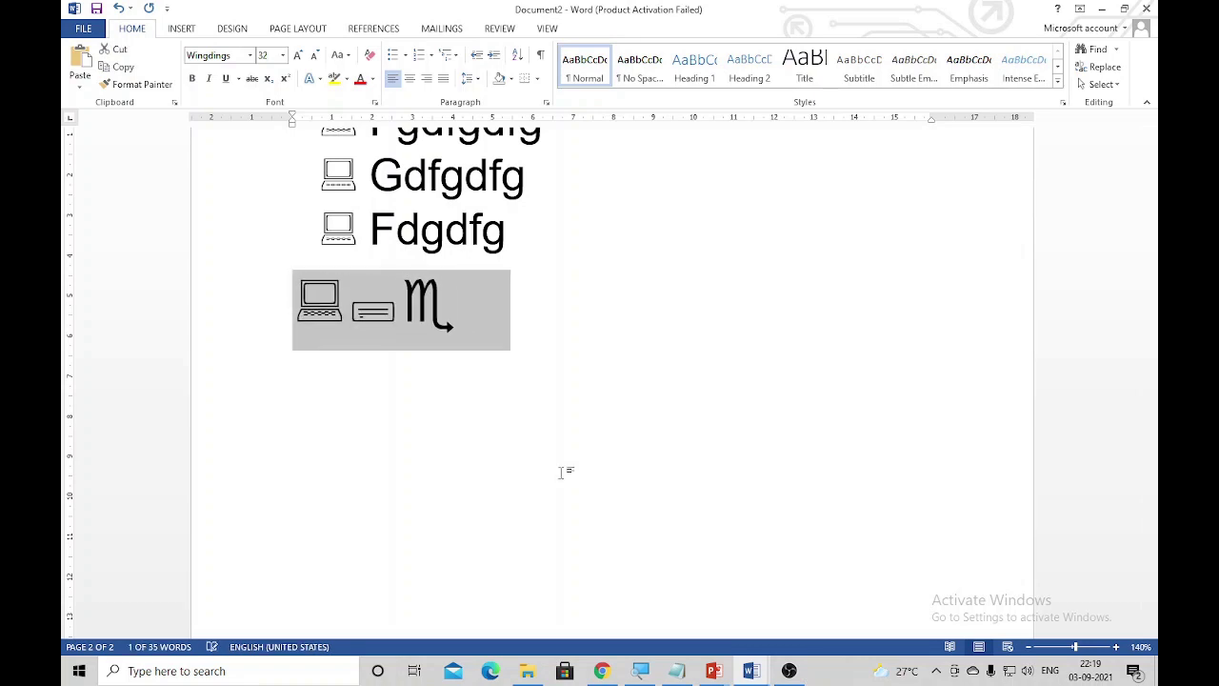
pyautogui.hotkey('ctrl', ']')
pyautogui.hotkey('ctrl', ']')
pyautogui.hotkey('ctrl', ']')
pyautogui.hotkey('ctrl', ']')
pyautogui.hotkey('ctrl', ']')
pyautogui.hotkey('ctrl', ']')
pyautogui.hotkey('ctrl', ']')
pyautogui.hotkey('ctrl', ']')
pyautogui.hotkey('ctrl', ']')
pyautogui.press('End')
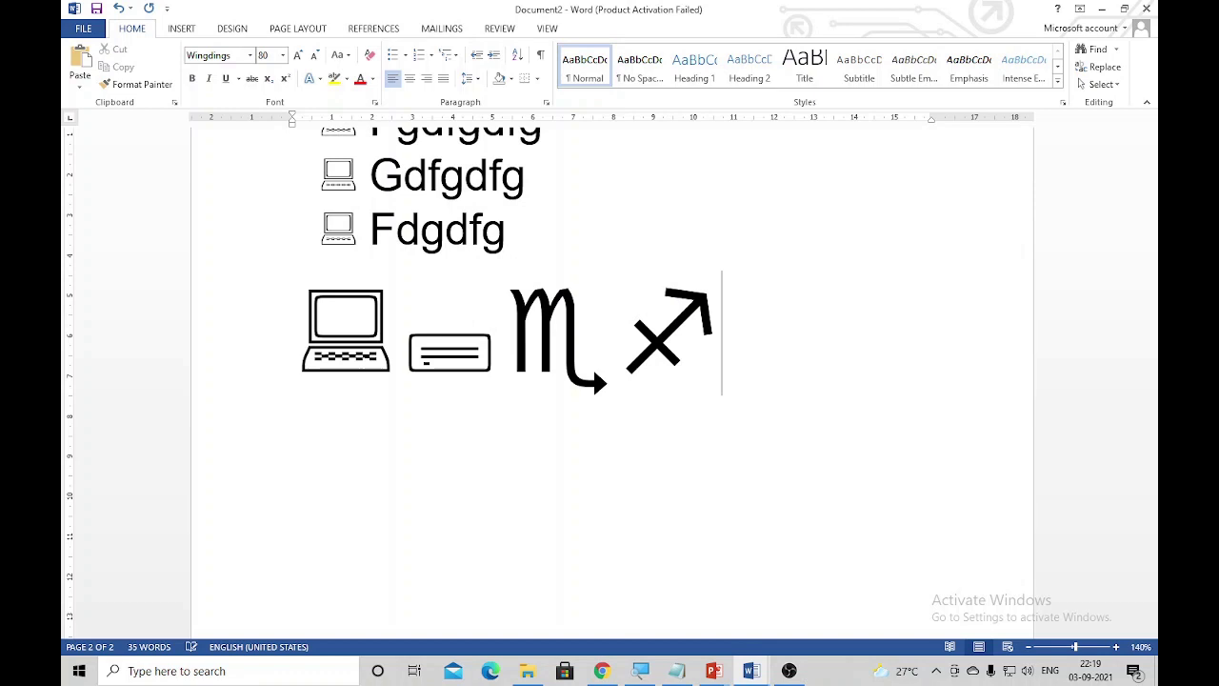
pyautogui.write('c `')
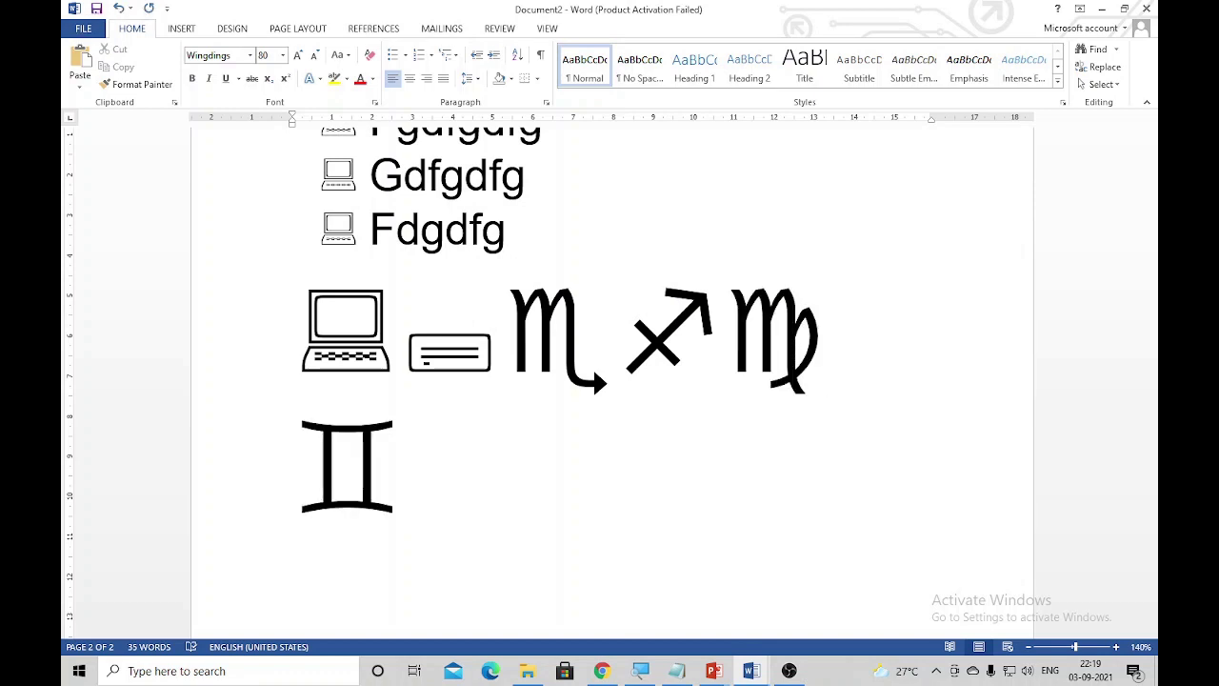
pyautogui.write('m')
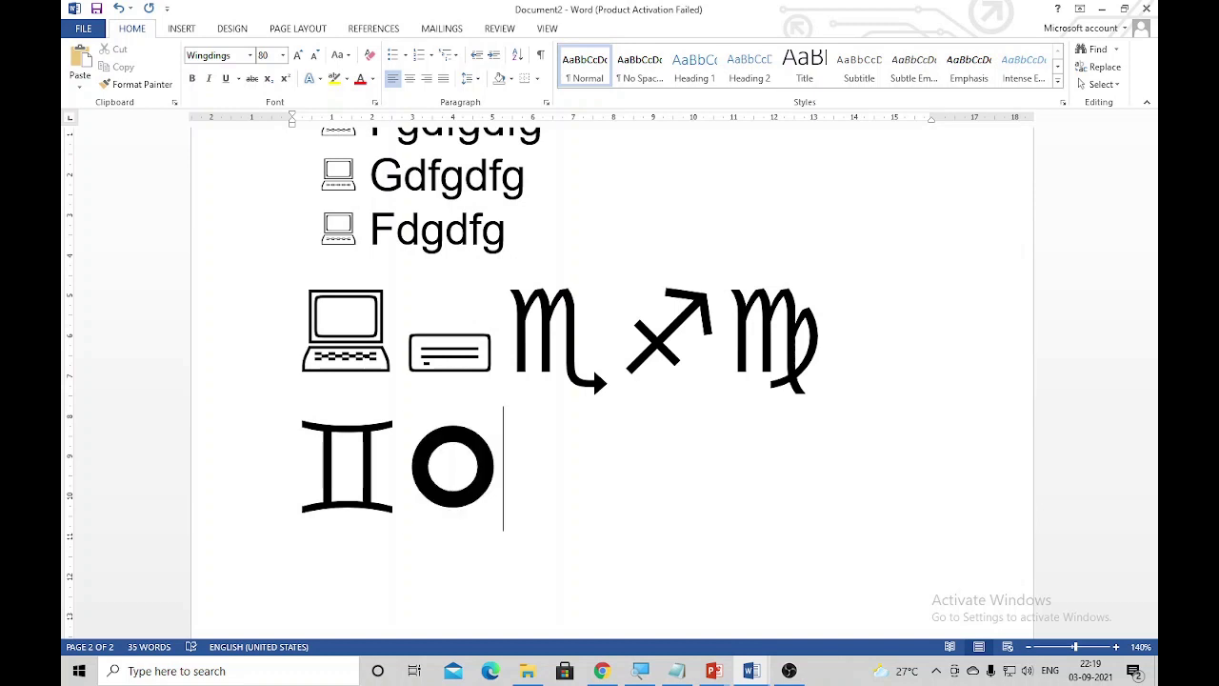
pyautogui.keyDown('ctrl'); pyautogui.scroll(-1, 609, 475); pyautogui.keyUp('ctrl')
# Step: Select all the lists and symbols and delete them, emptying the document
pyautogui.keyDown('ctrl'); pyautogui.scroll(-7, 608, 475); pyautogui.keyUp('ctrl')
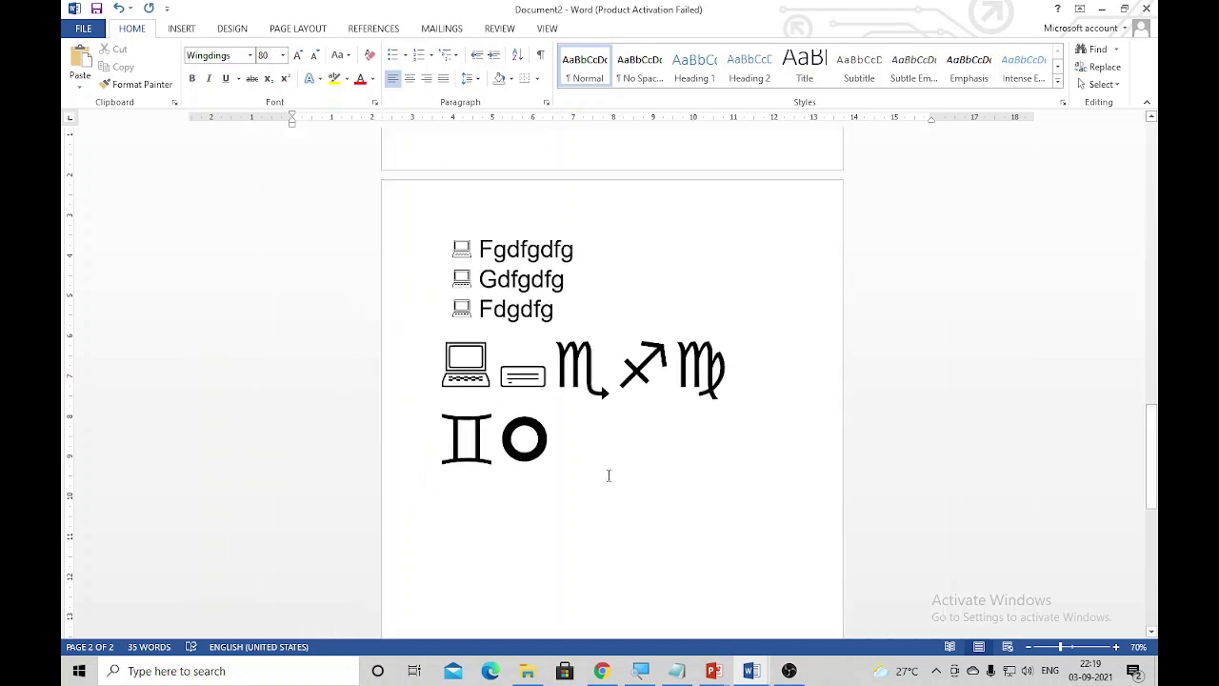
pyautogui.keyDown('ctrl'); pyautogui.scroll(-1, 608, 475); pyautogui.keyUp('ctrl')
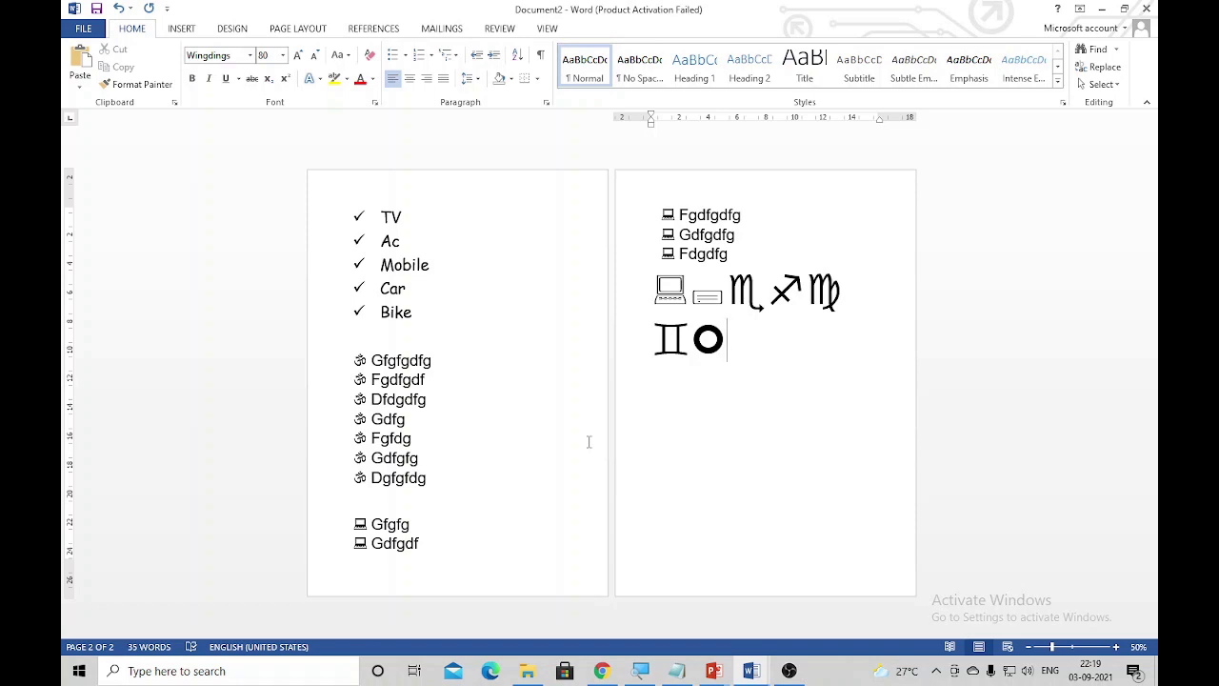
pyautogui.hotkey('ctrl', 'a')
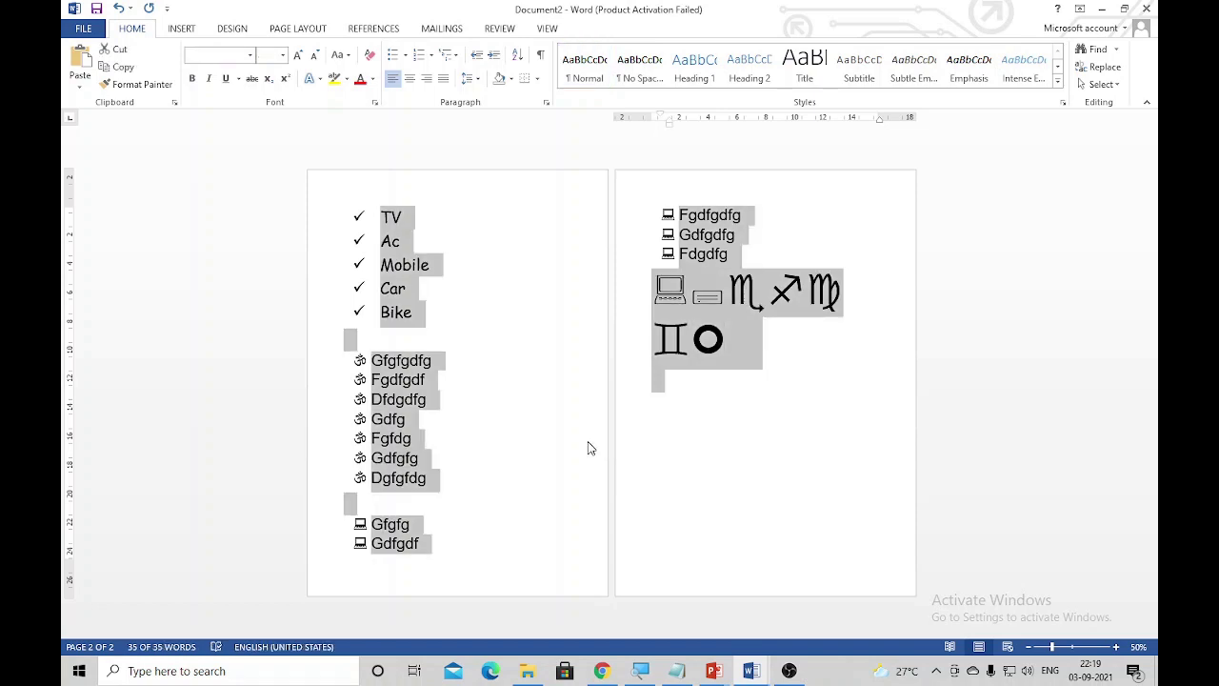
pyautogui.press('Delete')
pyautogui.write('Application Form')
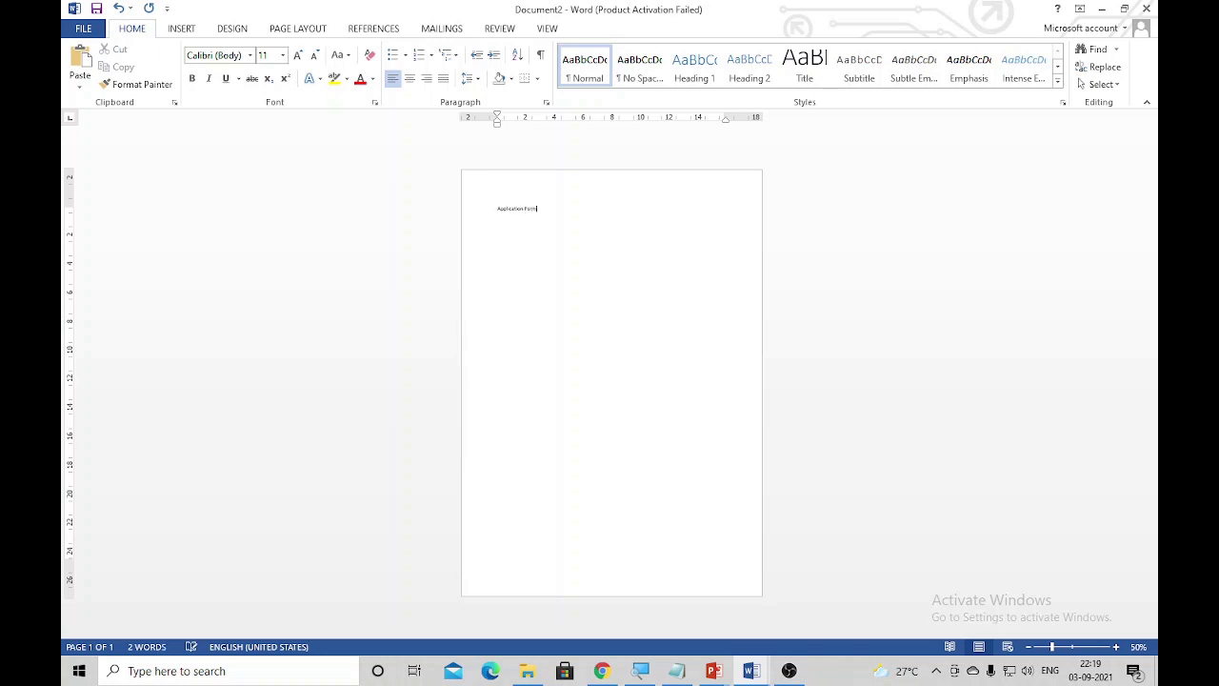
# Step: Make the Application Form heading 32 pt, centred, italic and bold
pyautogui.hotkey('ctrl', 'a')
pyautogui.hotkey('ctrl', ']')
pyautogui.hotkey('ctrl', ']')
pyautogui.hotkey('ctrl', ']')
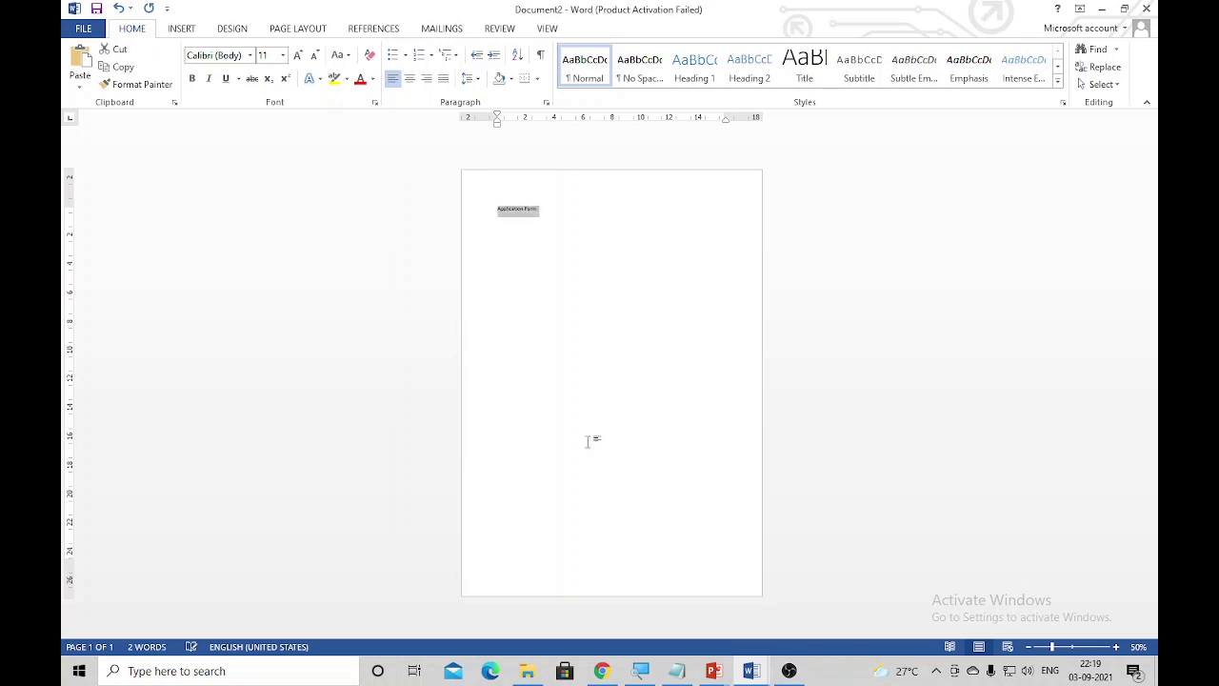
pyautogui.hotkey('ctrl', ']')
pyautogui.hotkey('ctrl', ']')
pyautogui.hotkey('ctrl', ']')
pyautogui.hotkey('ctrl', ']')
pyautogui.hotkey('ctrl', ']')
pyautogui.hotkey('ctrl', ']')
pyautogui.hotkey('ctrl', ']')
pyautogui.hotkey('ctrl', ']')
pyautogui.hotkey('ctrl', ']')
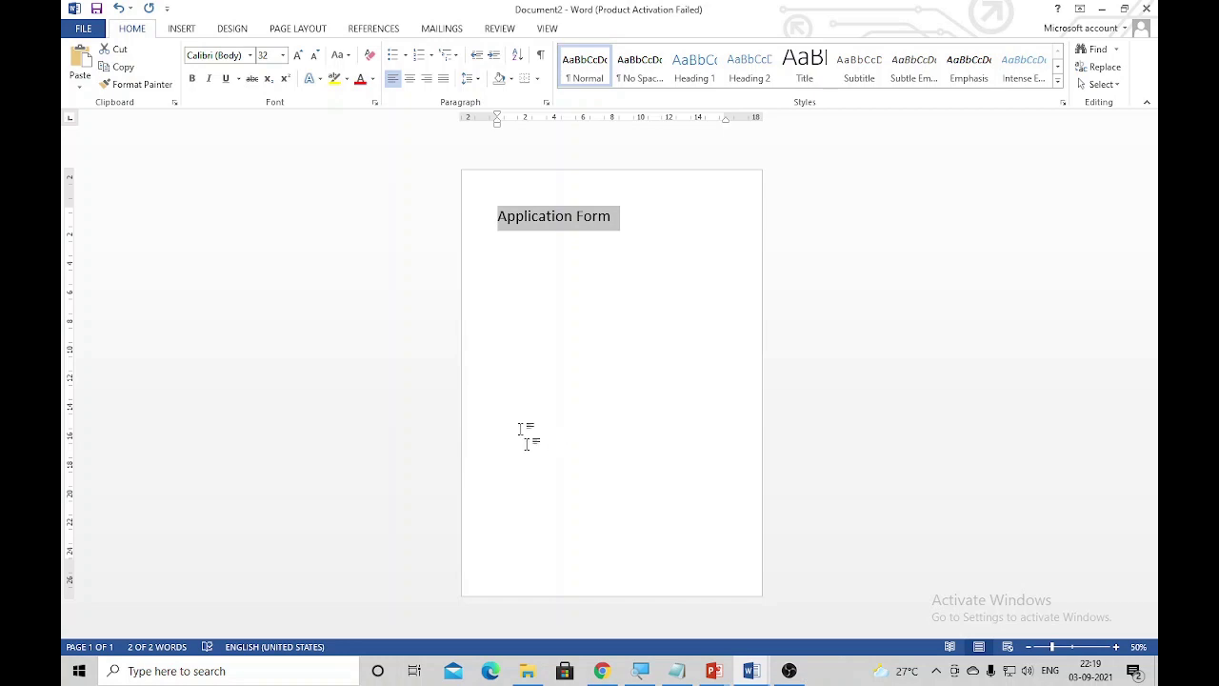
pyautogui.keyDown('ctrl'); pyautogui.scroll(4, 501, 263); pyautogui.keyUp('ctrl')
pyautogui.keyDown('ctrl'); pyautogui.scroll(4, 479, 251); pyautogui.keyUp('ctrl')
pyautogui.keyDown('ctrl'); pyautogui.scroll(4, 400, 241); pyautogui.keyUp('ctrl')
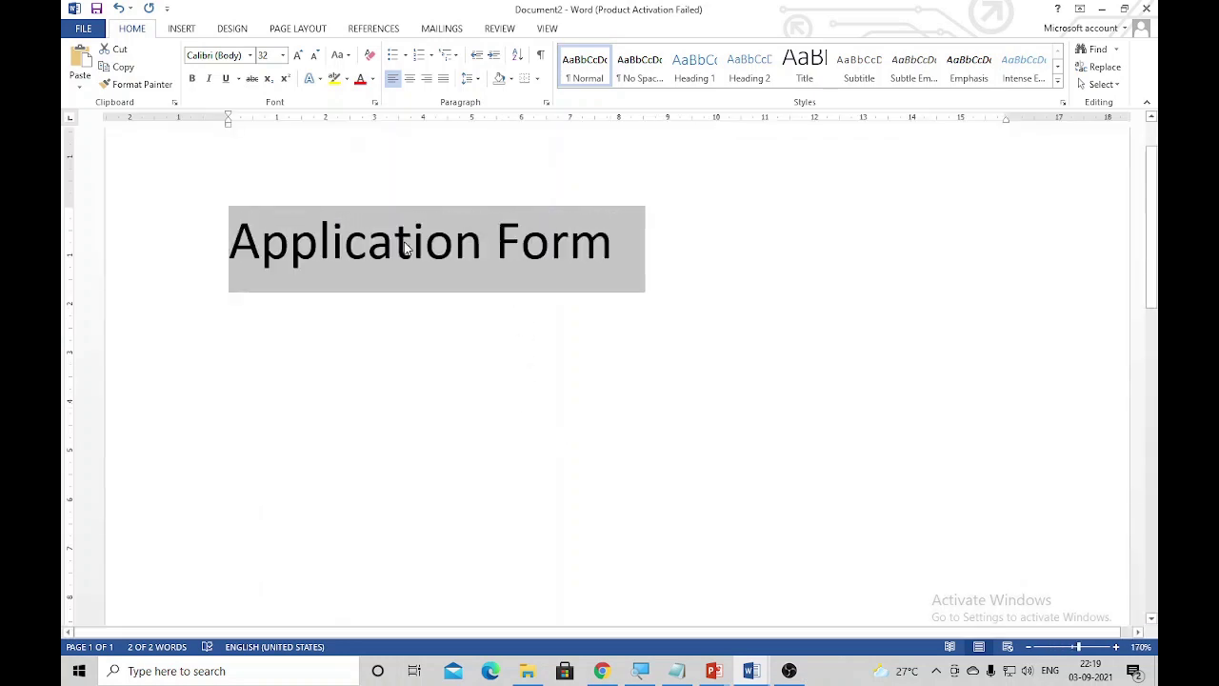
pyautogui.hotkey('ctrl', 'e')
pyautogui.hotkey('ctrl', 'i')
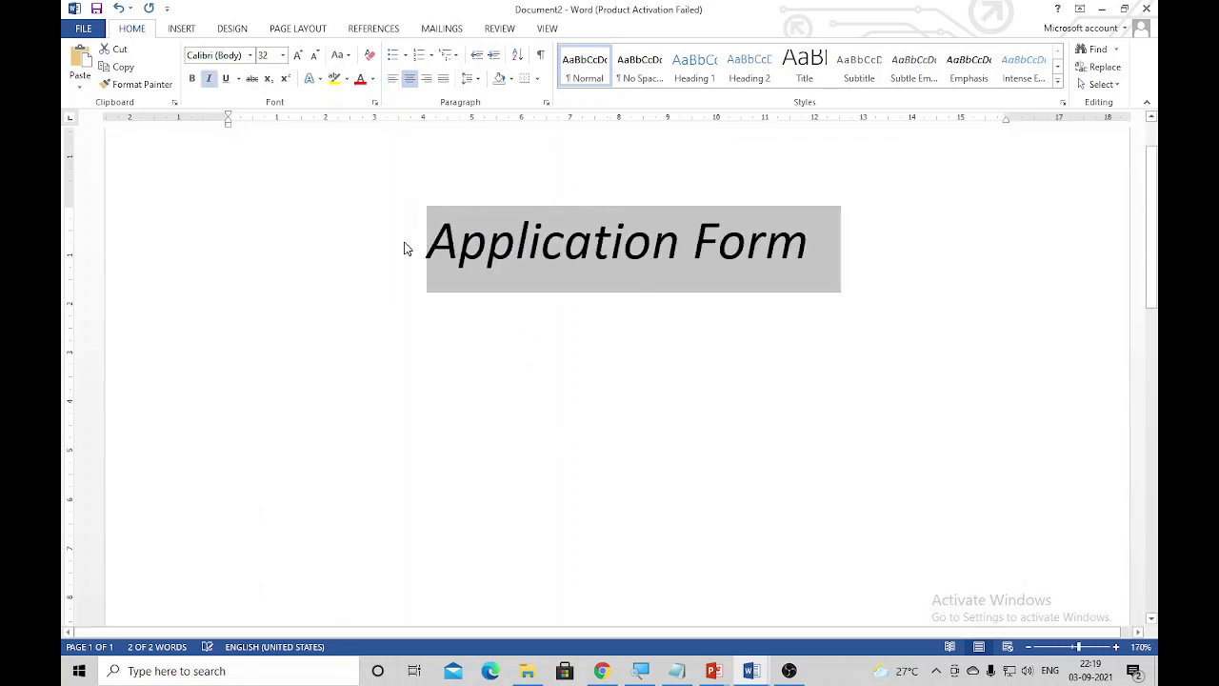
pyautogui.hotkey('ctrl', 'b')
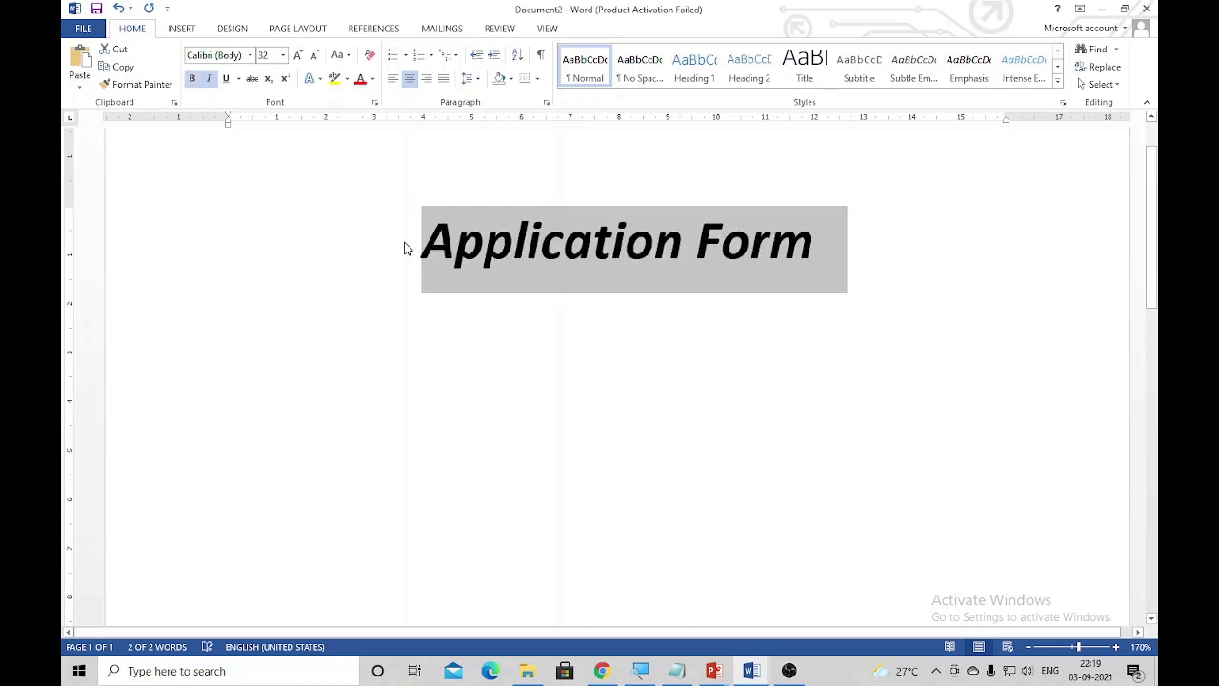
# Step: Keep the title centred and left-align the line beneath it
pyautogui.press('Right')
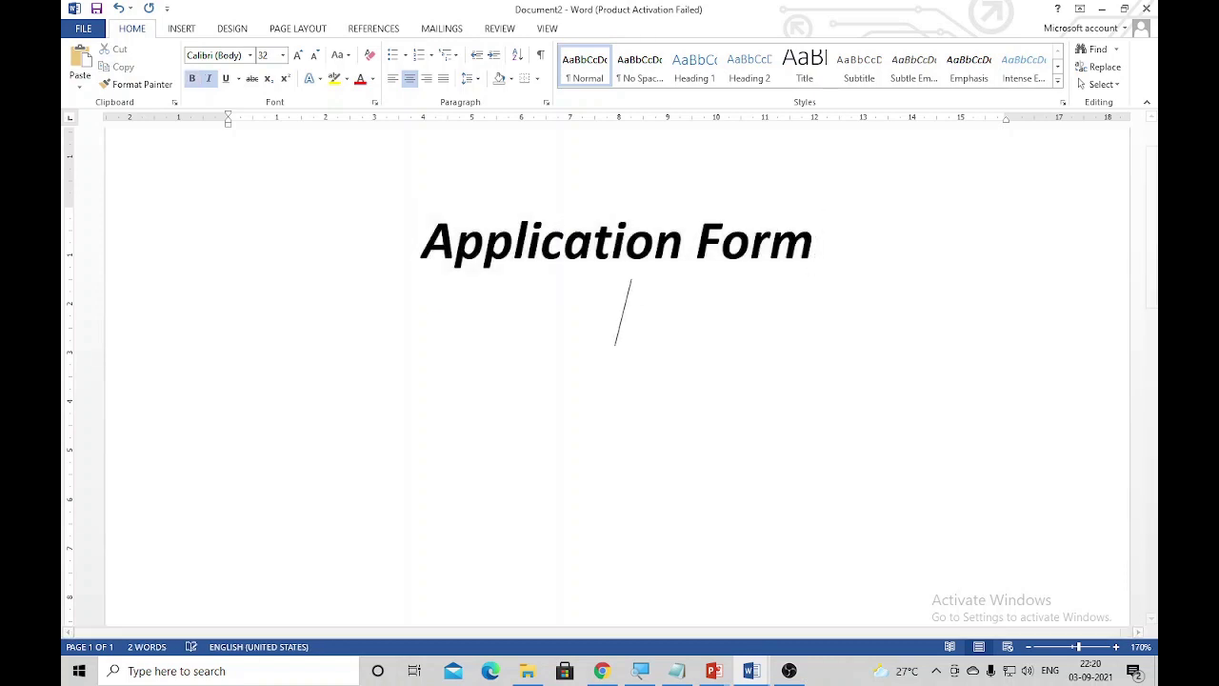
pyautogui.hotkey('ctrl', 'l')
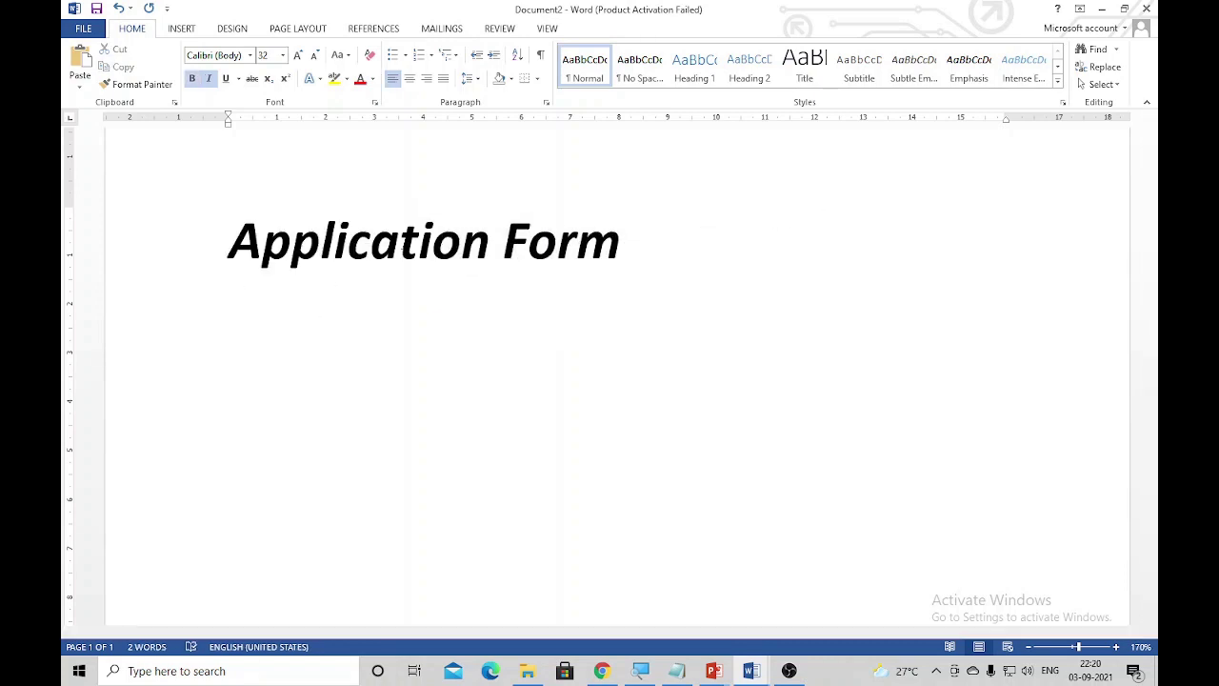
pyautogui.hotkey('ctrl', 'e')
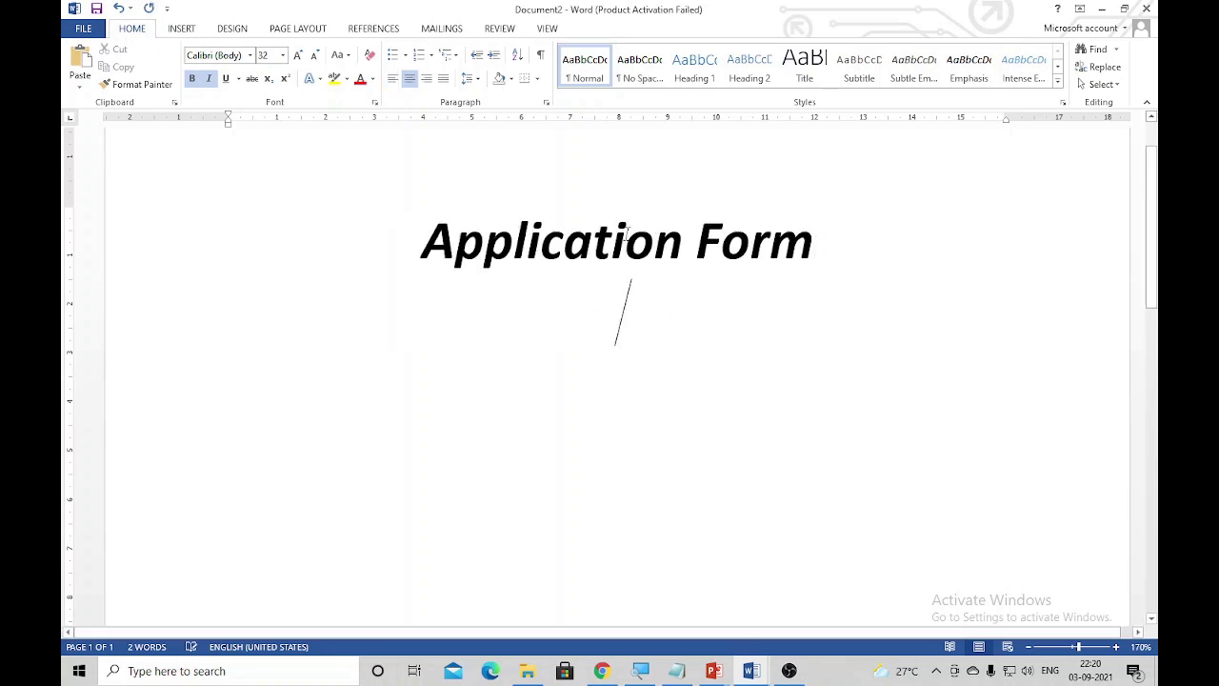
pyautogui.hotkey('ctrl', 'l')
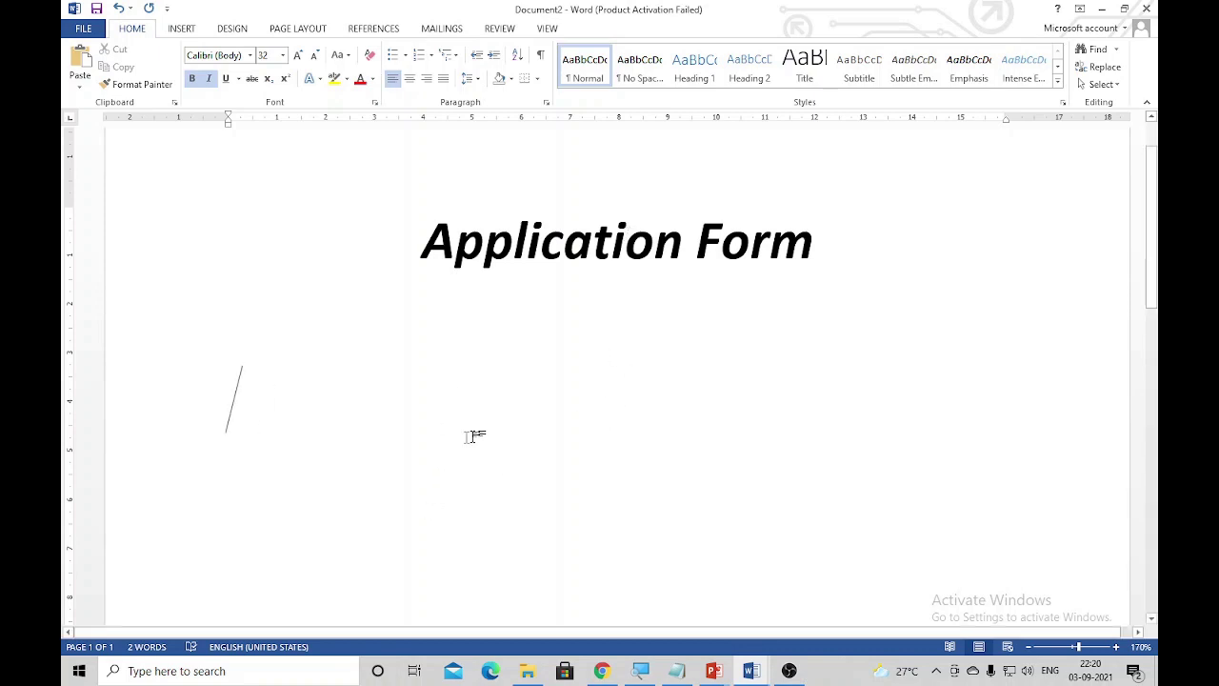
pyautogui.scroll(-4, 490, 428)
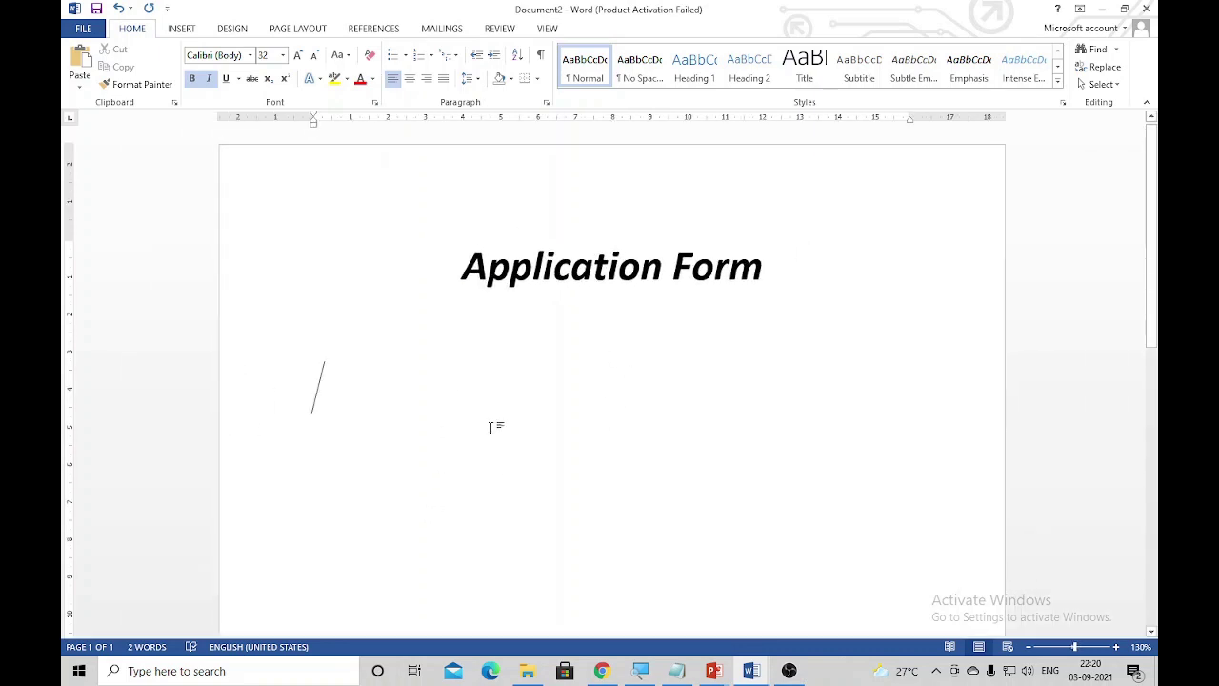
# Step: Add the Name, Father Name and Address labels, each followed by tab spacing
pyautogui.write('Na')
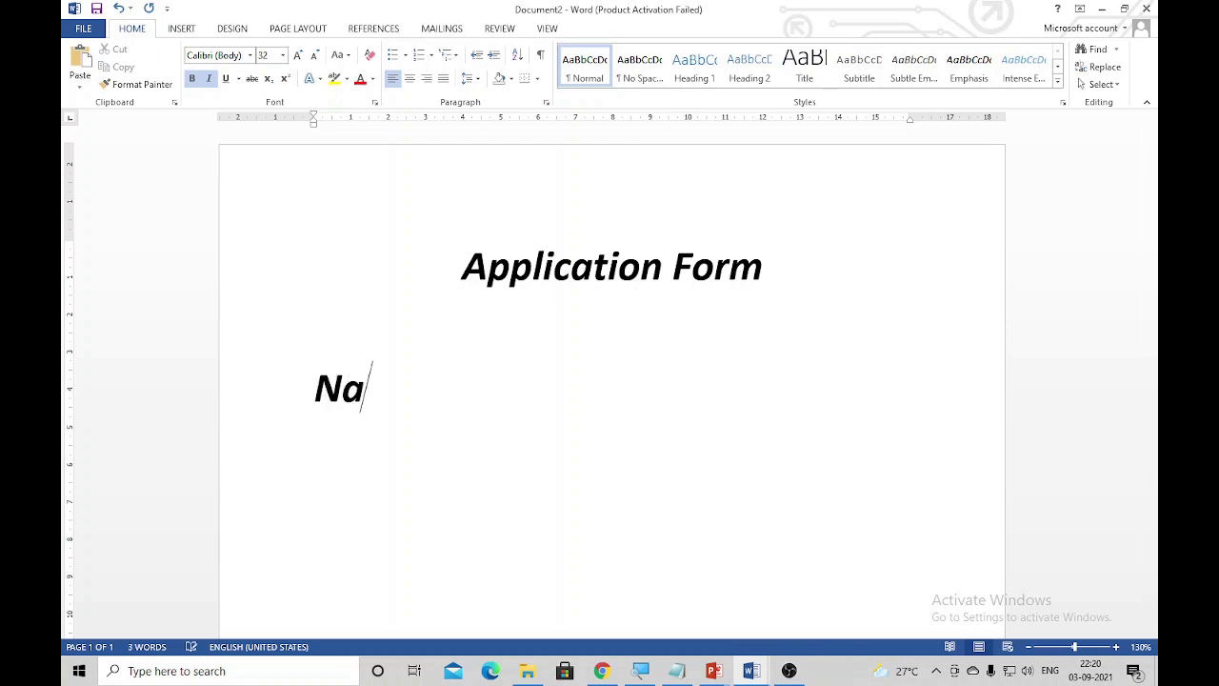
pyautogui.write('me')
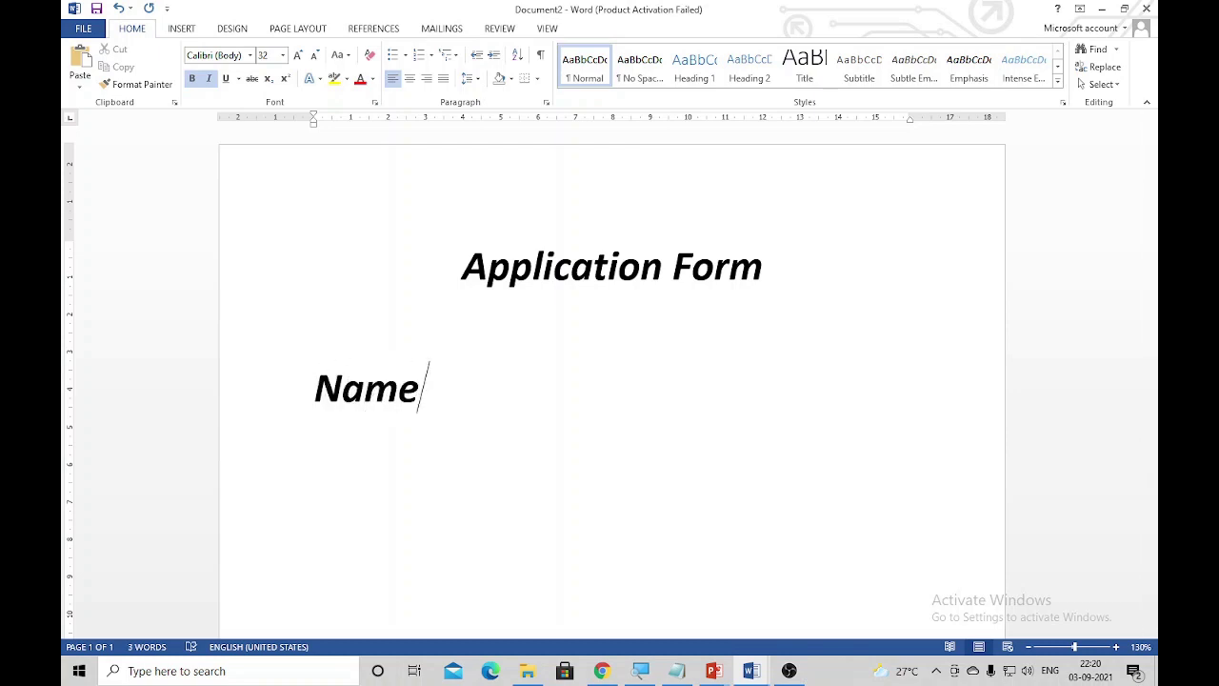
pyautogui.press('Tab')
pyautogui.press('Tab')
pyautogui.press('Tab')
pyautogui.press('Return')
pyautogui.write('Fath')
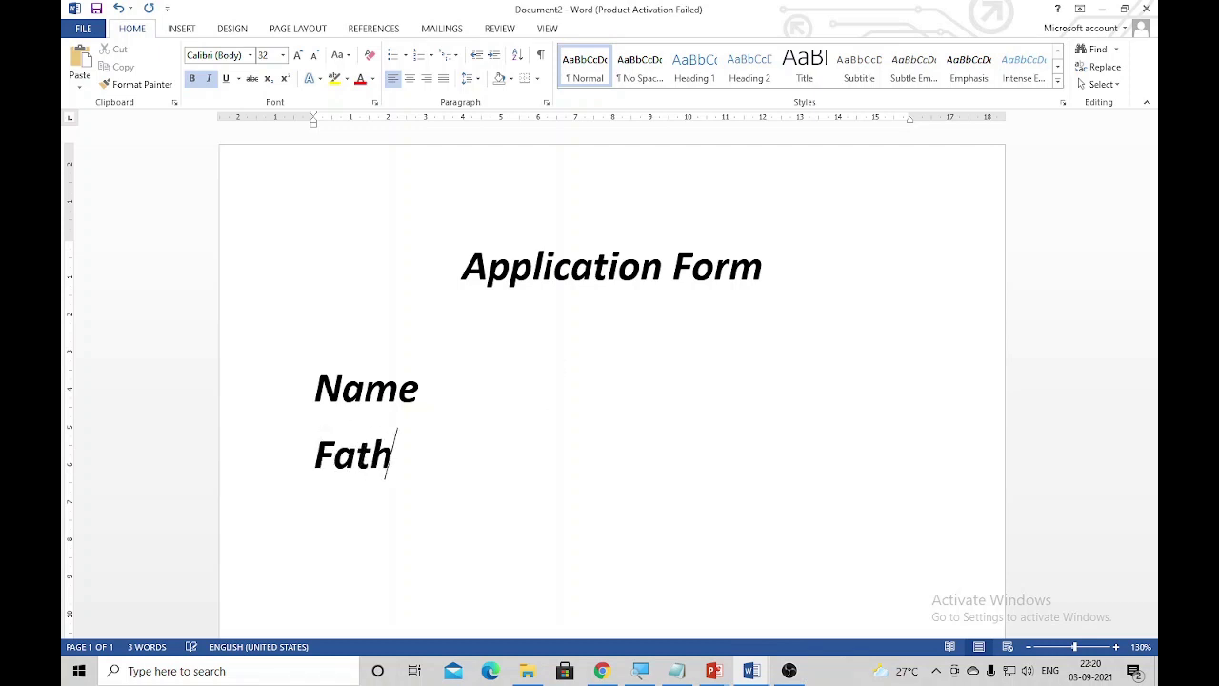
pyautogui.write('er Name')
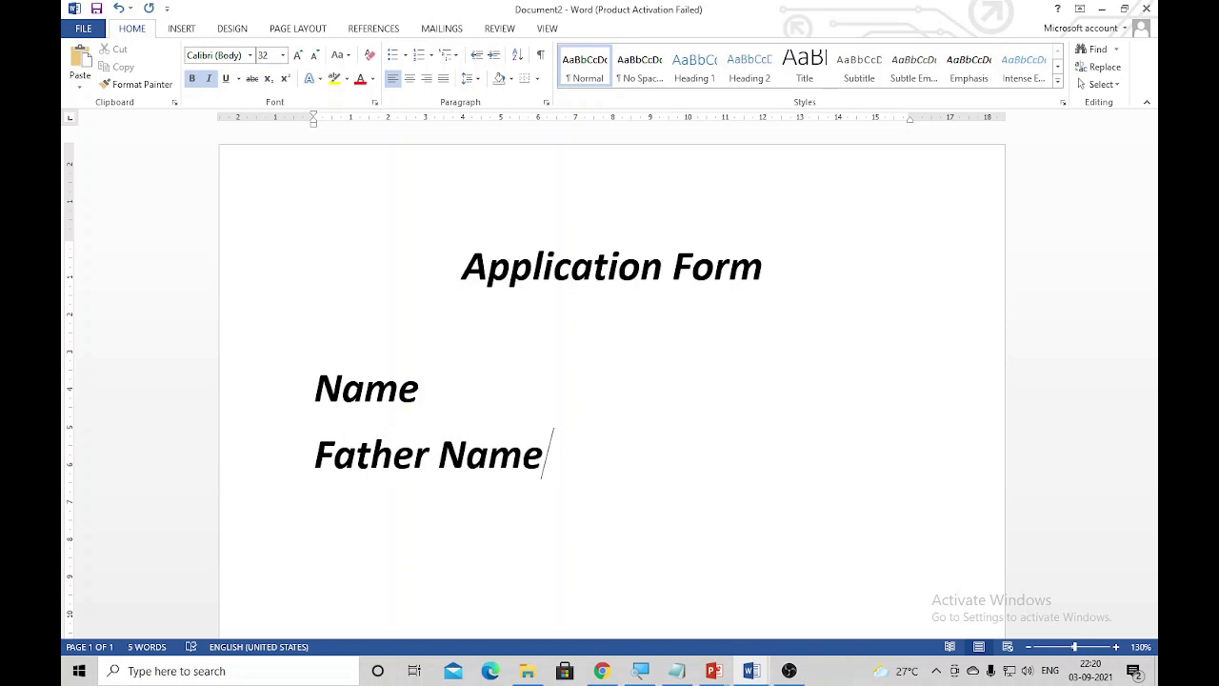
pyautogui.press('Tab')
pyautogui.press('Tab')
pyautogui.press('Tab')
pyautogui.press('Return')
pyautogui.write('Ad')
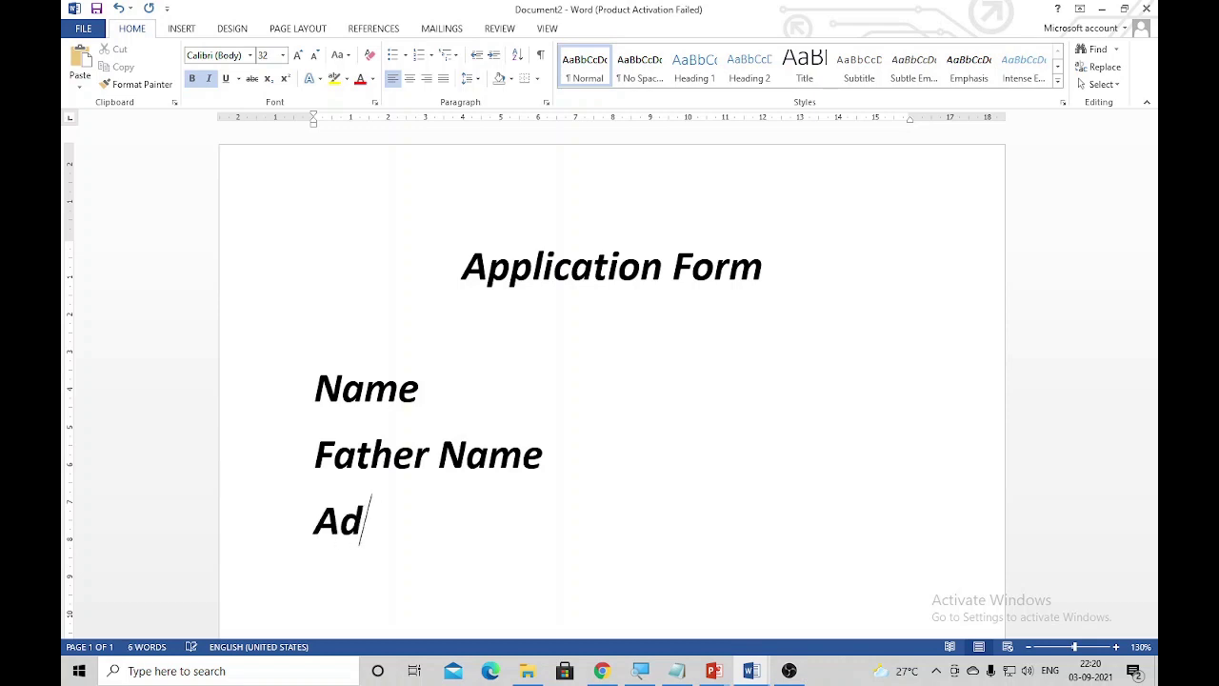
pyautogui.write('dress')
pyautogui.press('Tab')
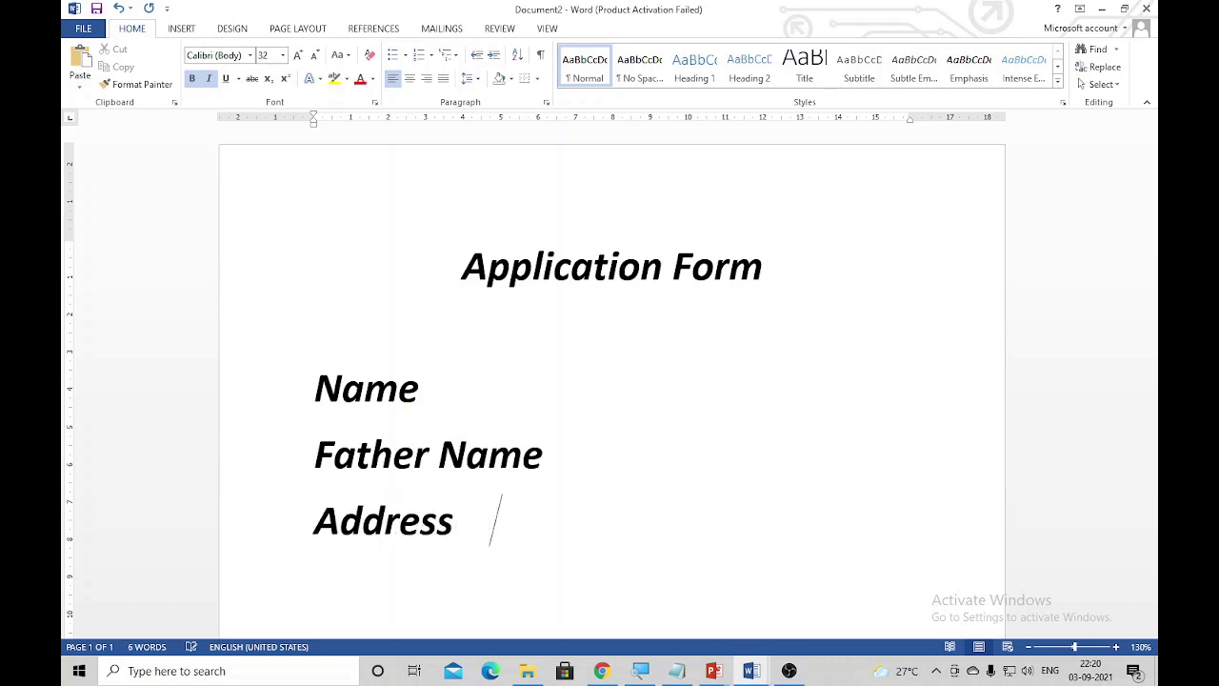
pyautogui.press('Tab')
pyautogui.press('Return')
# Step: Add the DOB and correctly spelled Category labels, each followed by two tabs
pyautogui.scroll(-2, 582, 437)
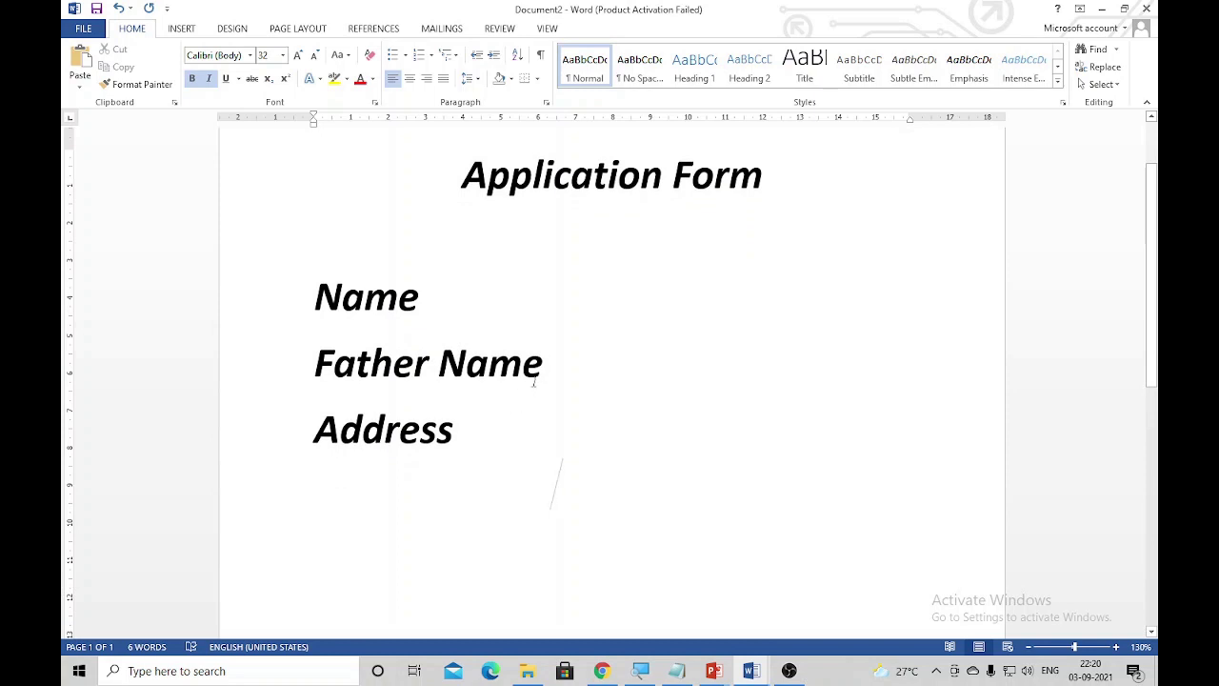
pyautogui.scroll(-1, 582, 438)
pyautogui.press('Return')
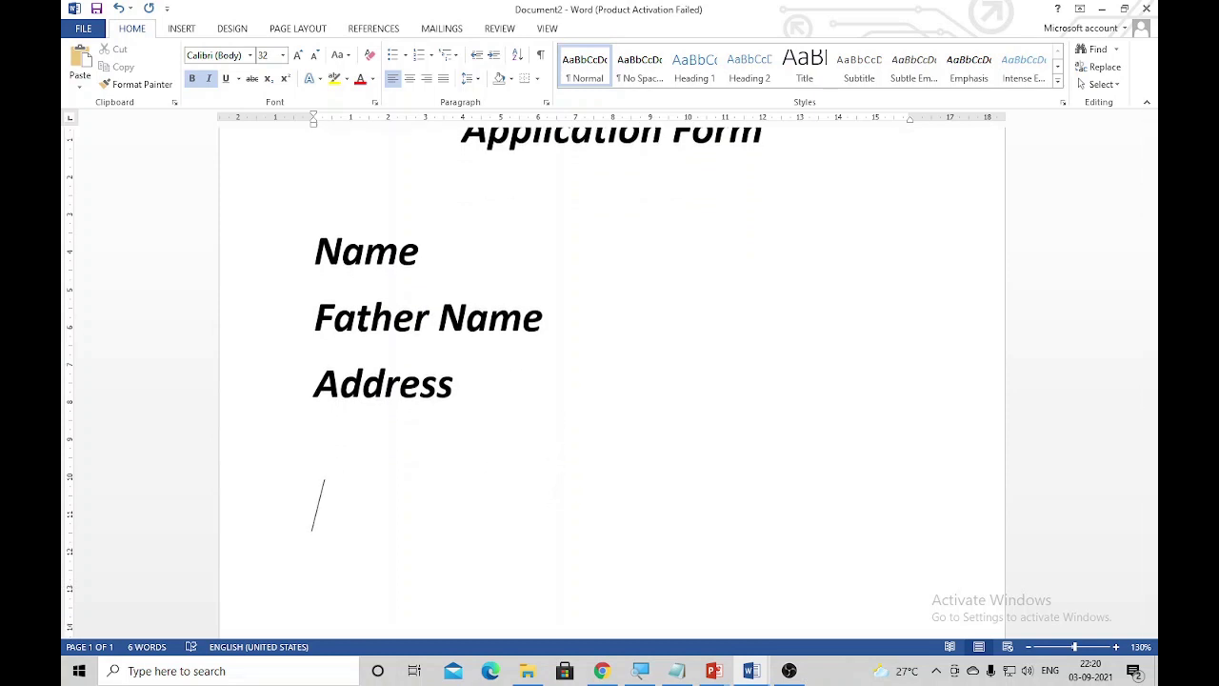
pyautogui.write('DOB')
pyautogui.press('Tab')
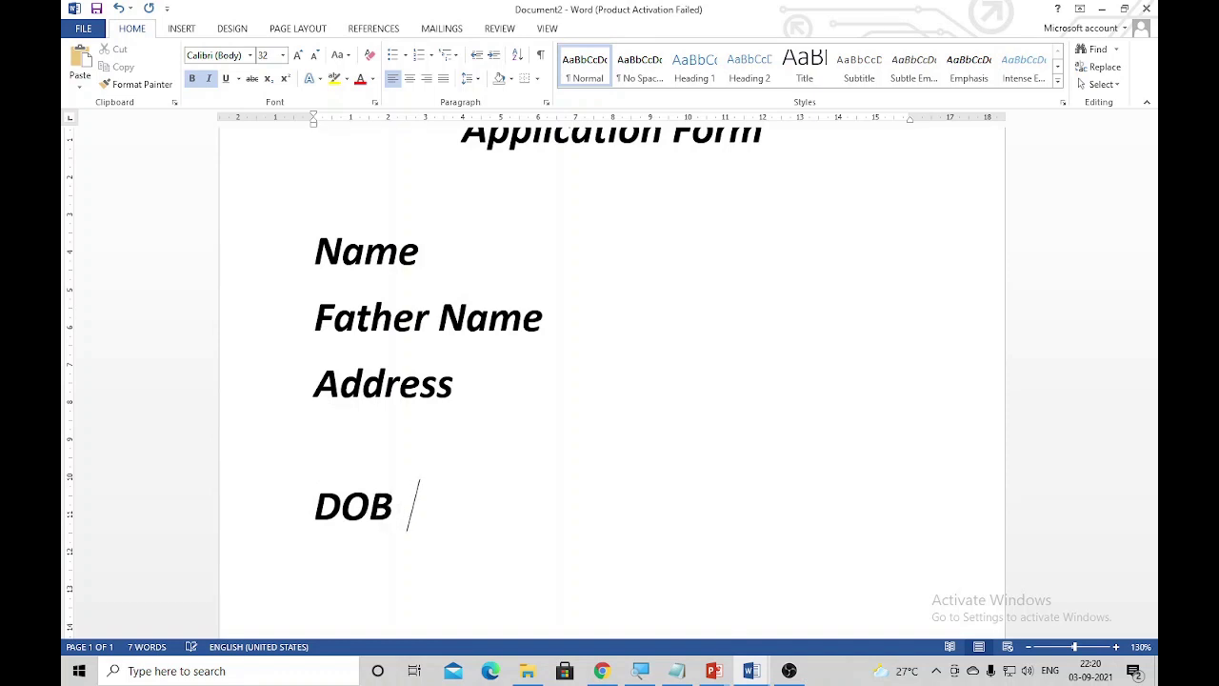
pyautogui.press('Tab')
pyautogui.press('Tab')
pyautogui.press('BackSpace')
pyautogui.press('BackSpace')
pyautogui.press('Return')
pyautogui.write('Cata')
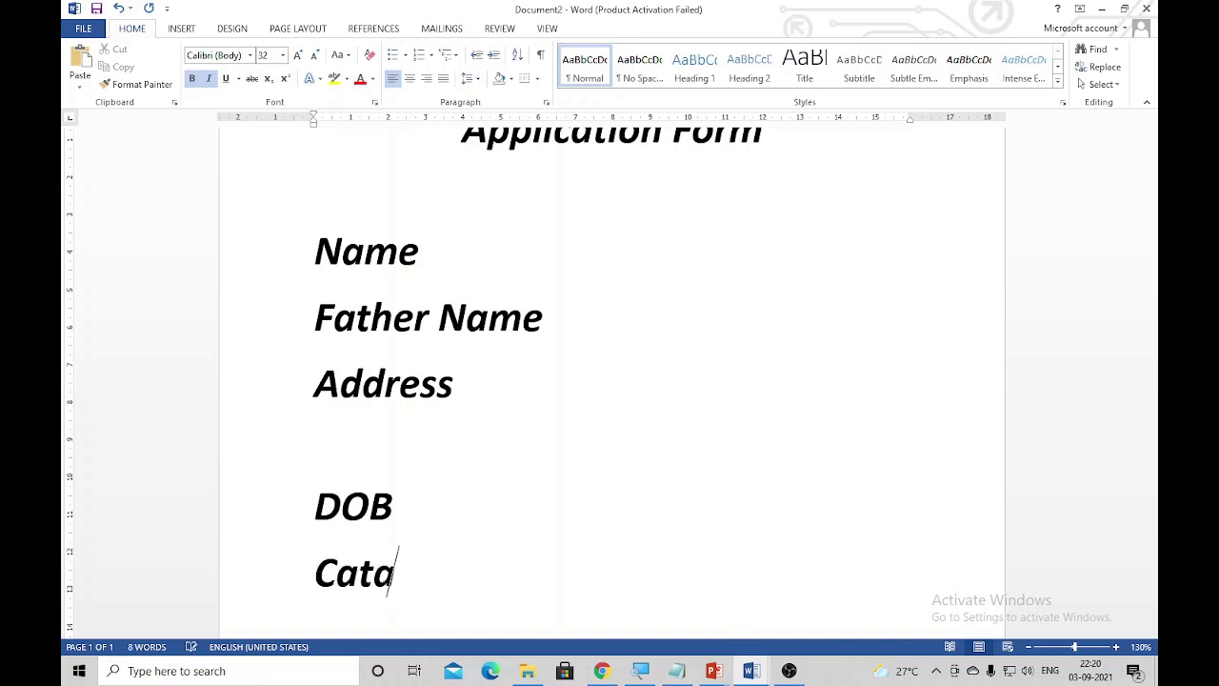
pyautogui.write('ger')
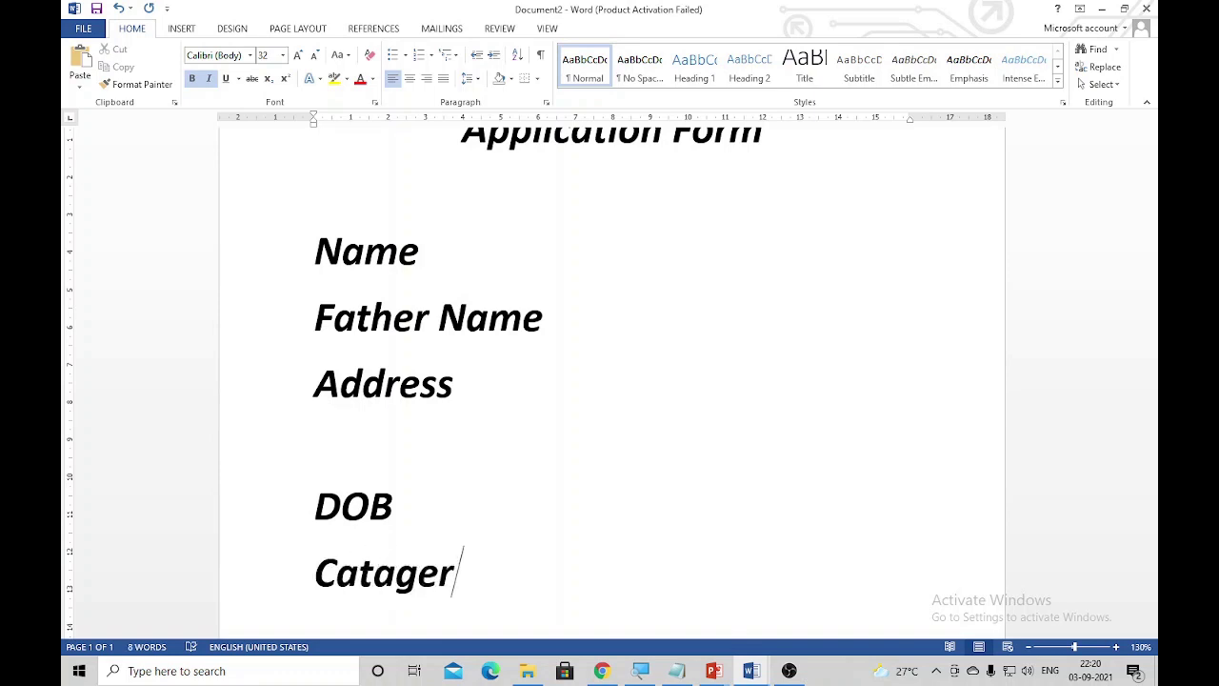
pyautogui.press('BackSpace')
pyautogui.press('BackSpace')
pyautogui.write('ory')
pyautogui.press('Tab')
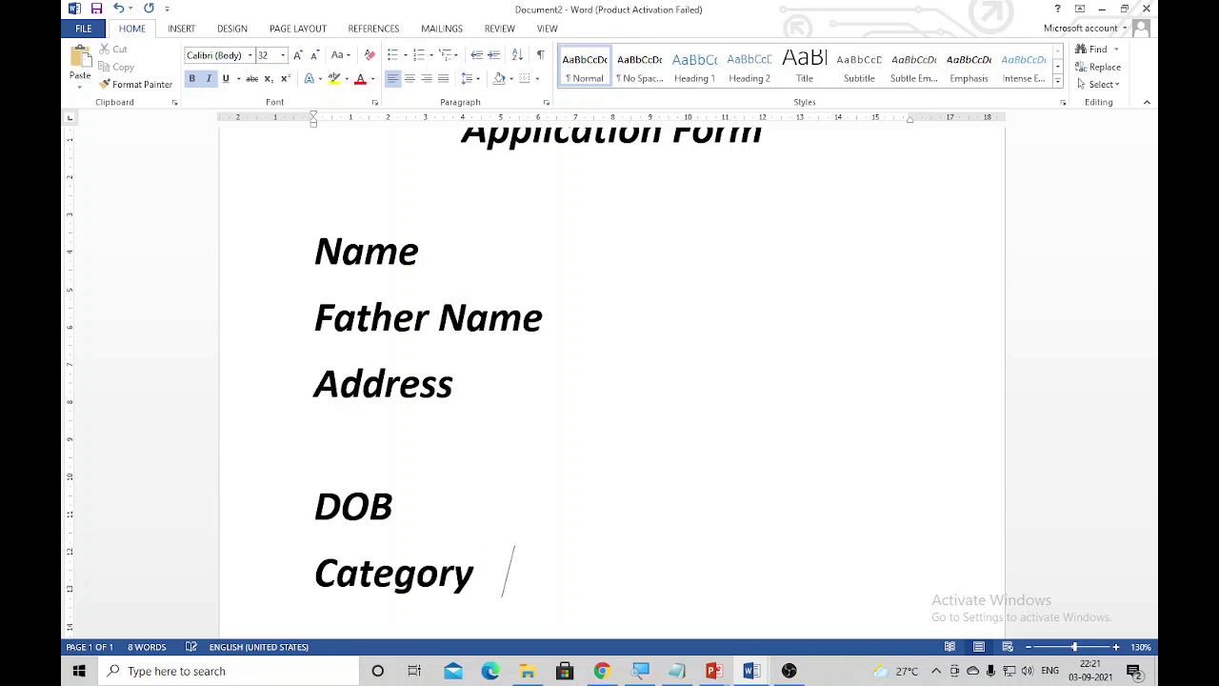
pyautogui.press('Tab')
# Step: Switch the font to Wingdings at the answer space after the Name label
pyautogui.click(623, 238)
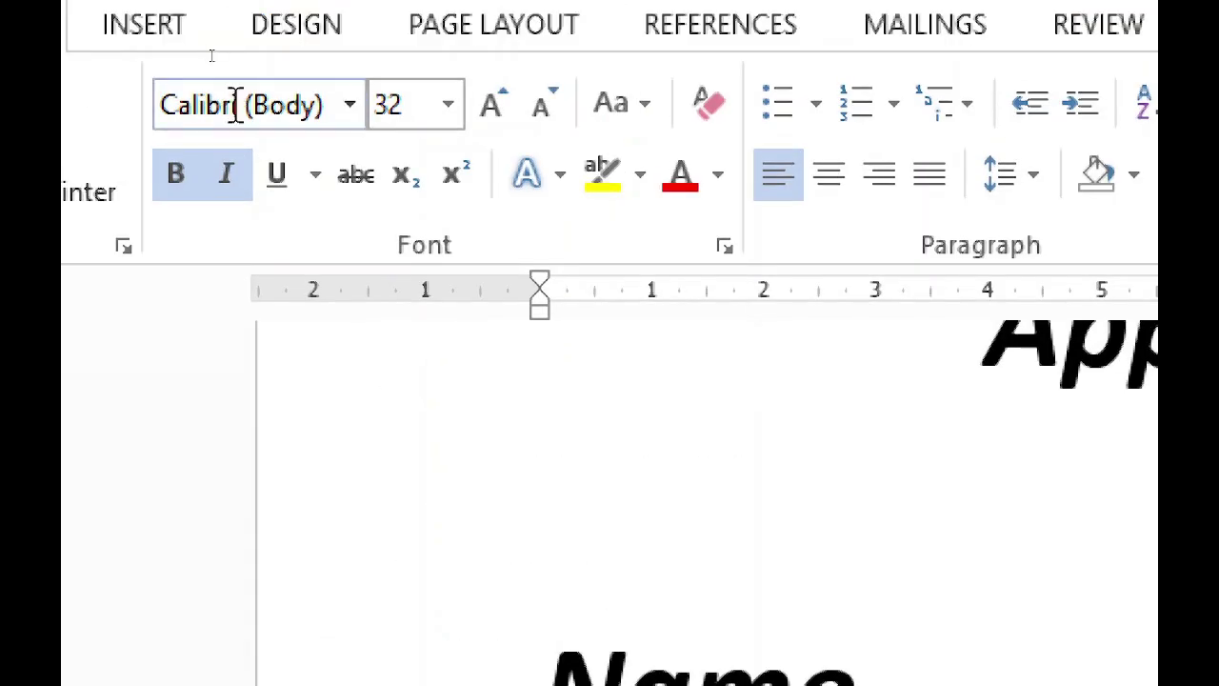
pyautogui.click(249, 109)
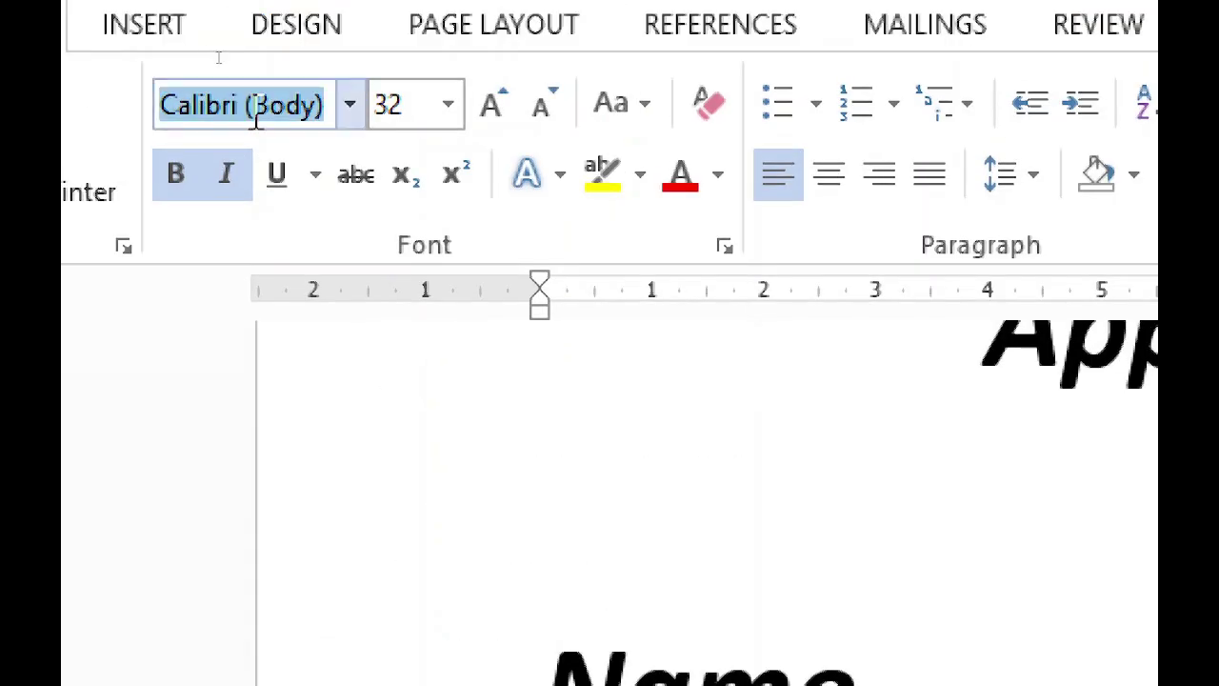
pyautogui.write('W')
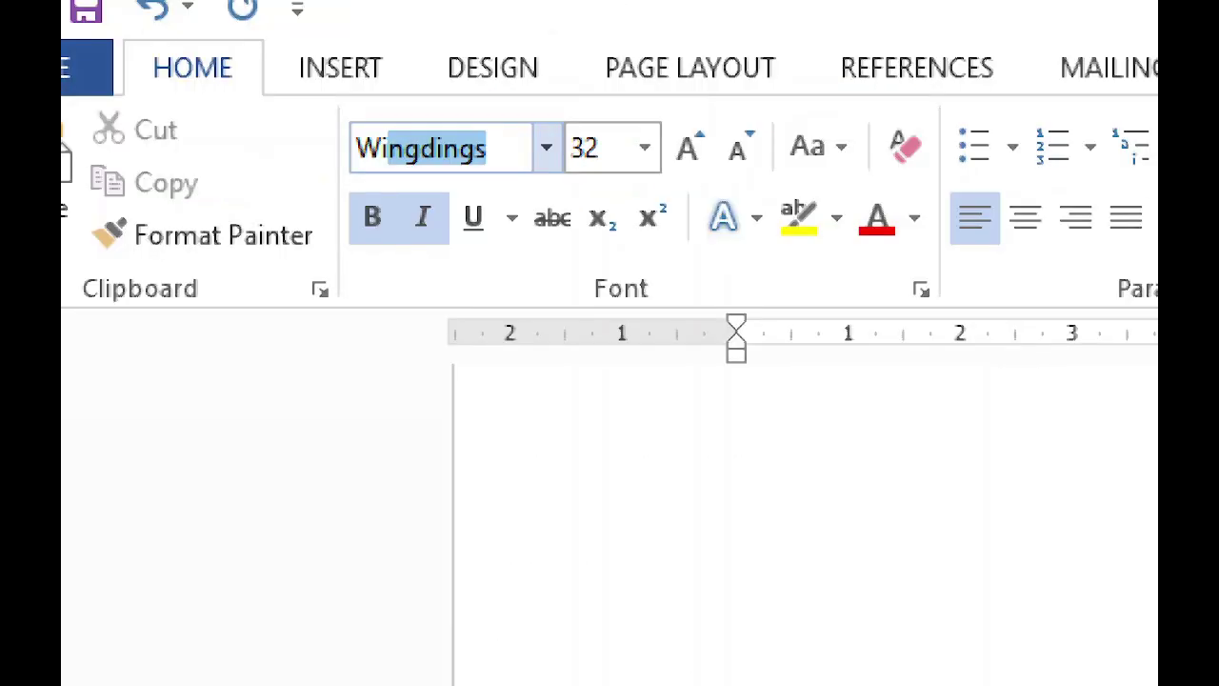
pyautogui.write('indi')
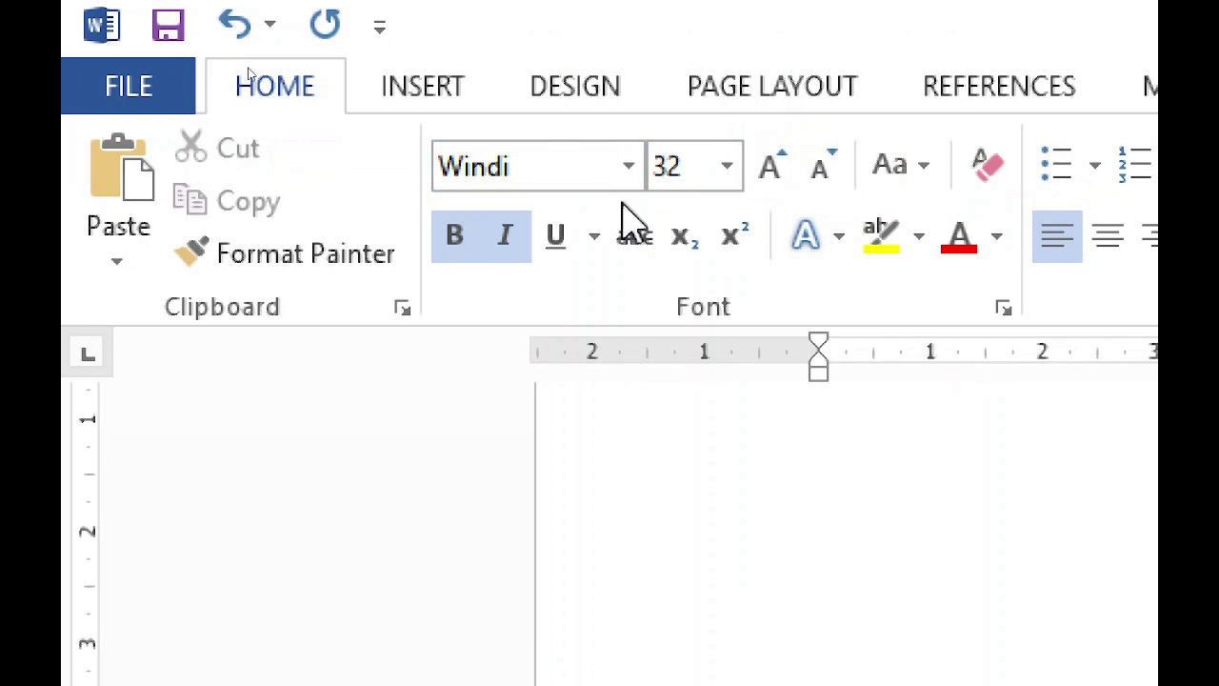
pyautogui.click(563, 153)
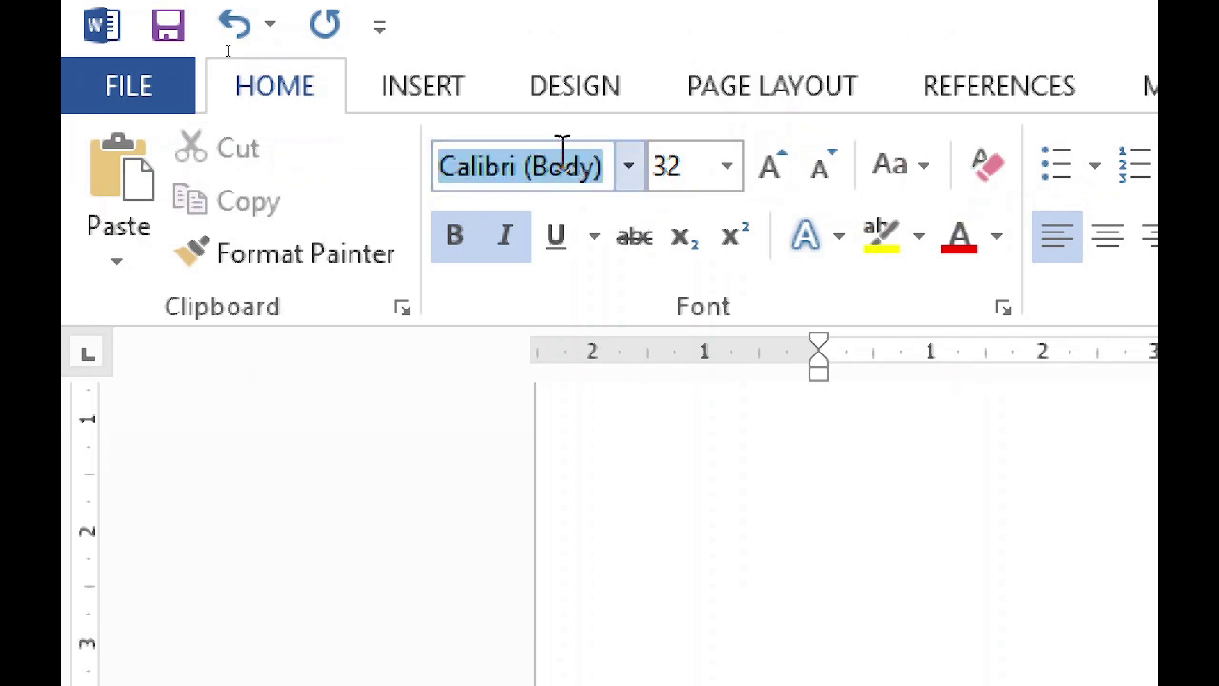
pyautogui.write('Wingdings')
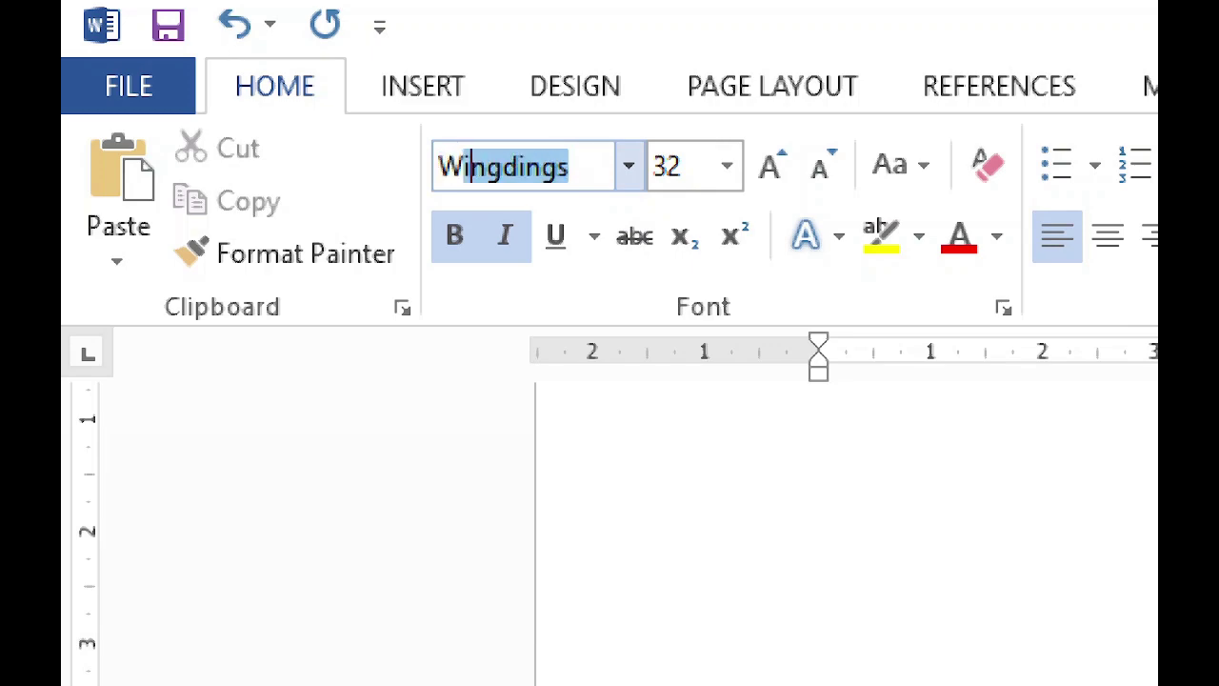
pyautogui.press('Return')
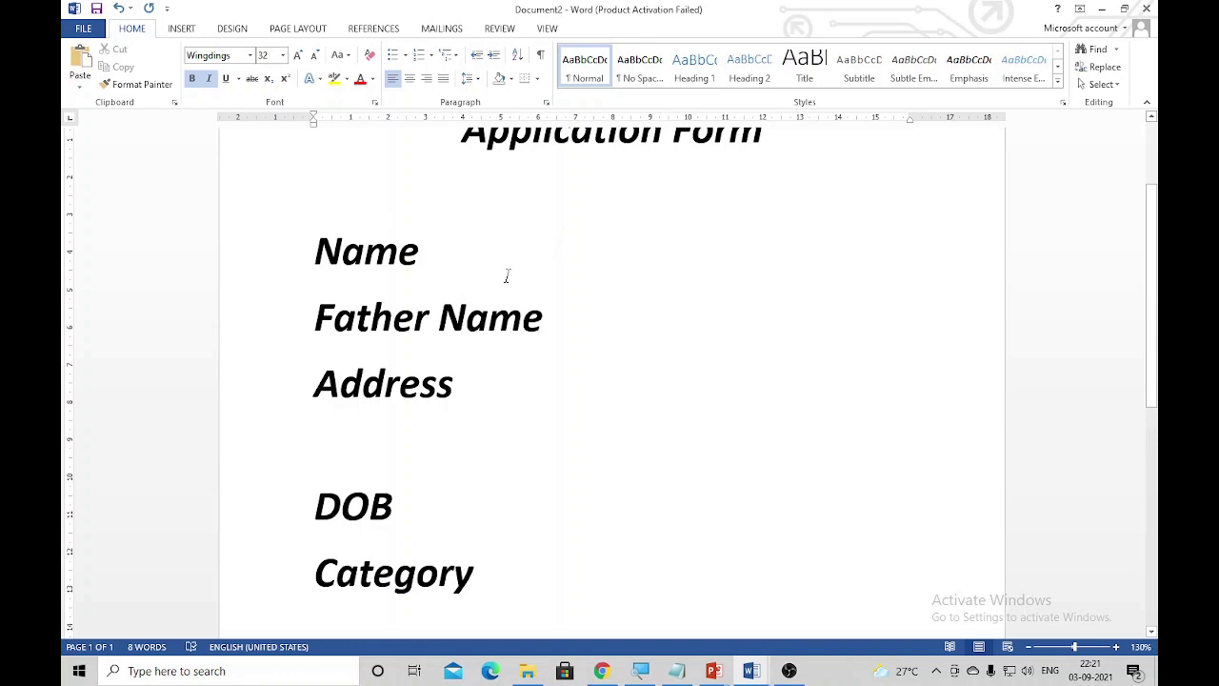
# Step: Type a Wingdings 'o' box after Name and make it upright and non-bold
pyautogui.write('o')
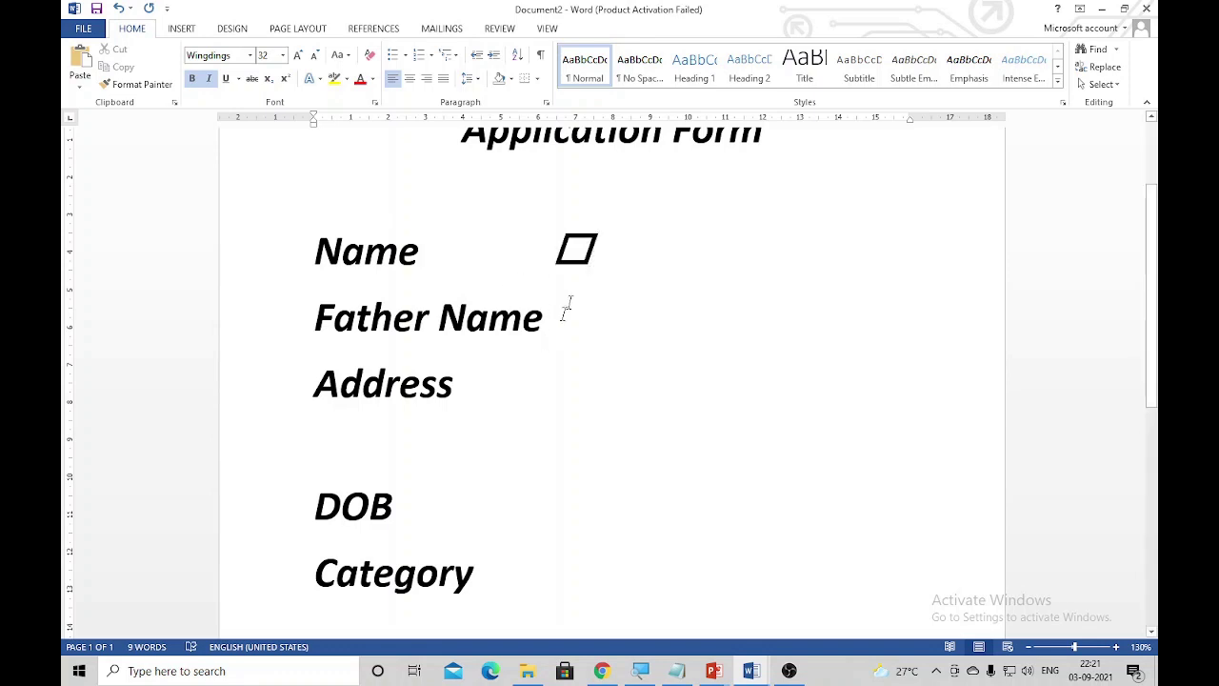
pyautogui.doubleClick(569, 252)
pyautogui.hotkey('ctrl', 'i')
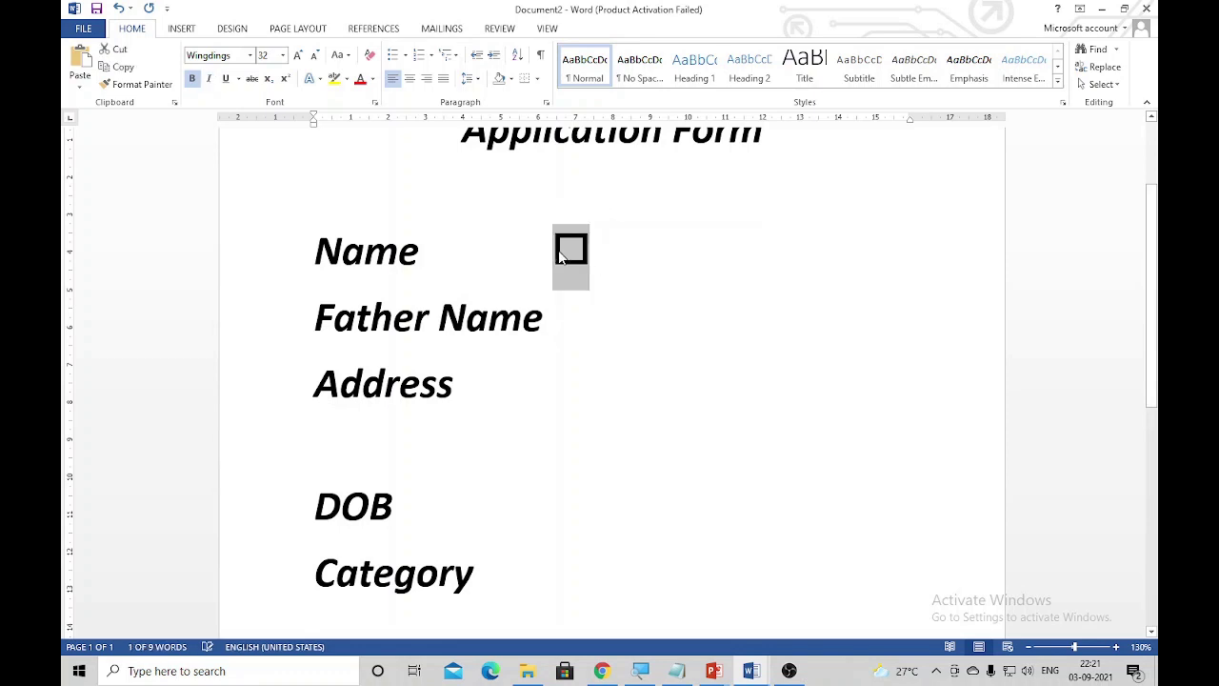
pyautogui.hotkey('ctrl', 'b')
pyautogui.click(584, 281)
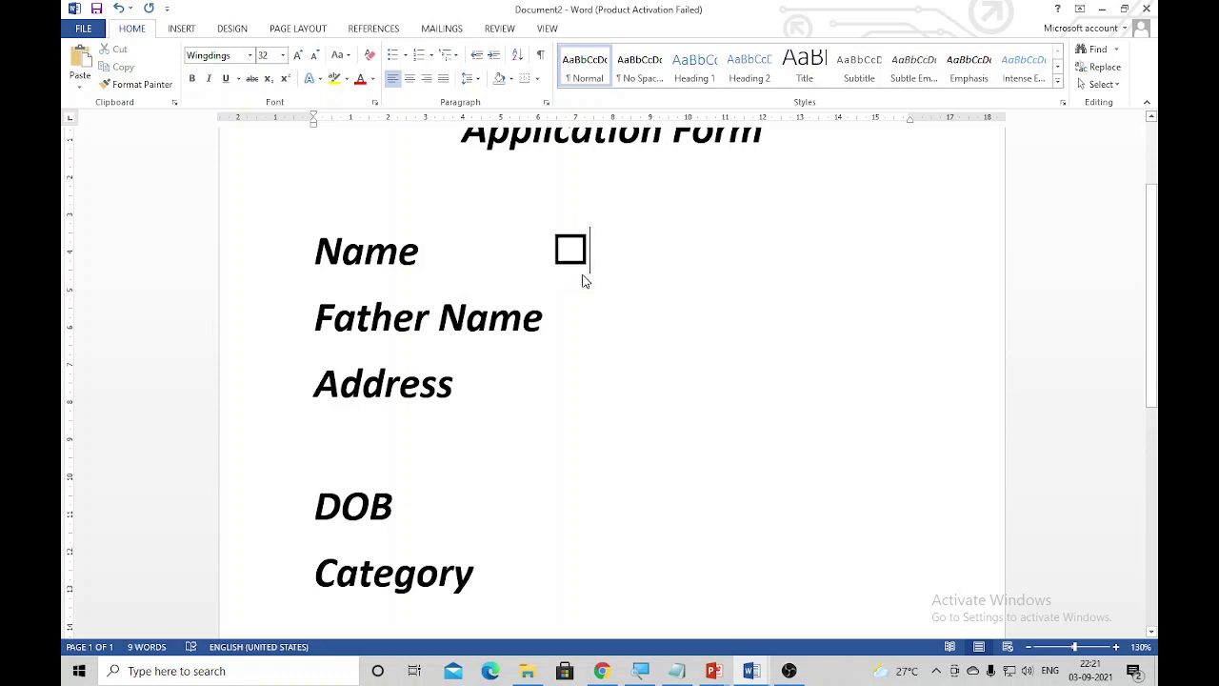
# Step: Copy the box and paste it repeatedly to form a row of eight boxes
pyautogui.doubleClick(583, 281)
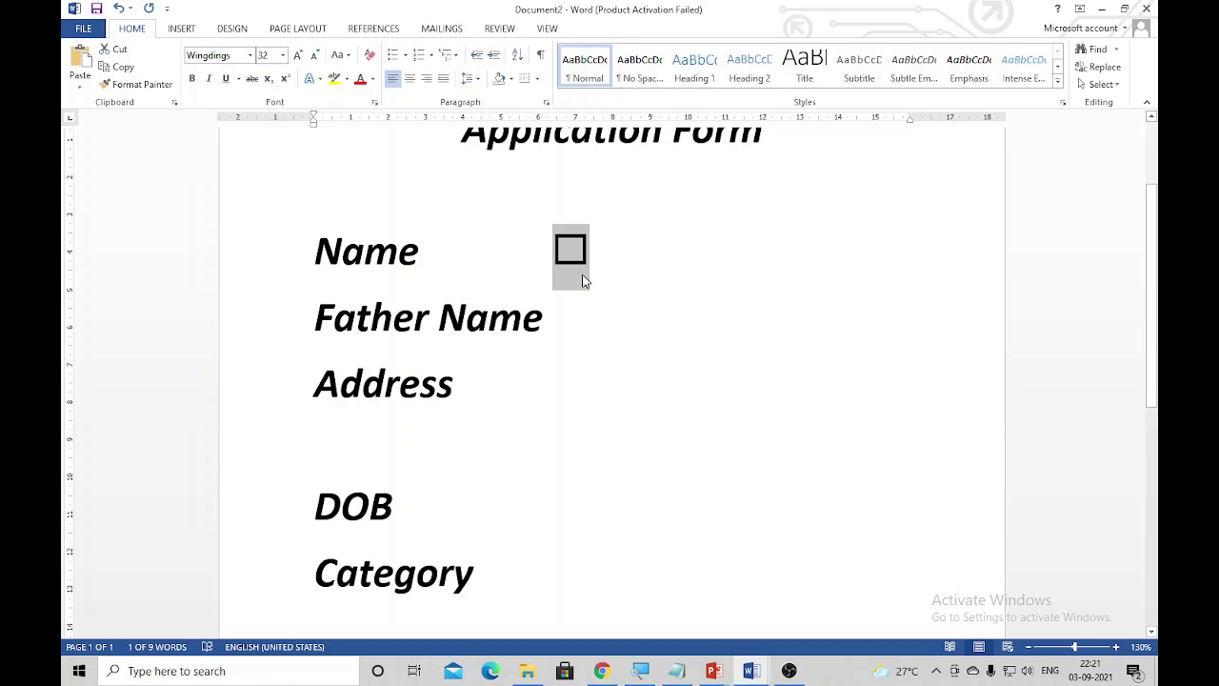
pyautogui.hotkey('ctrl', 'c')
pyautogui.click(582, 278)
pyautogui.hotkey('ctrl', 'v')
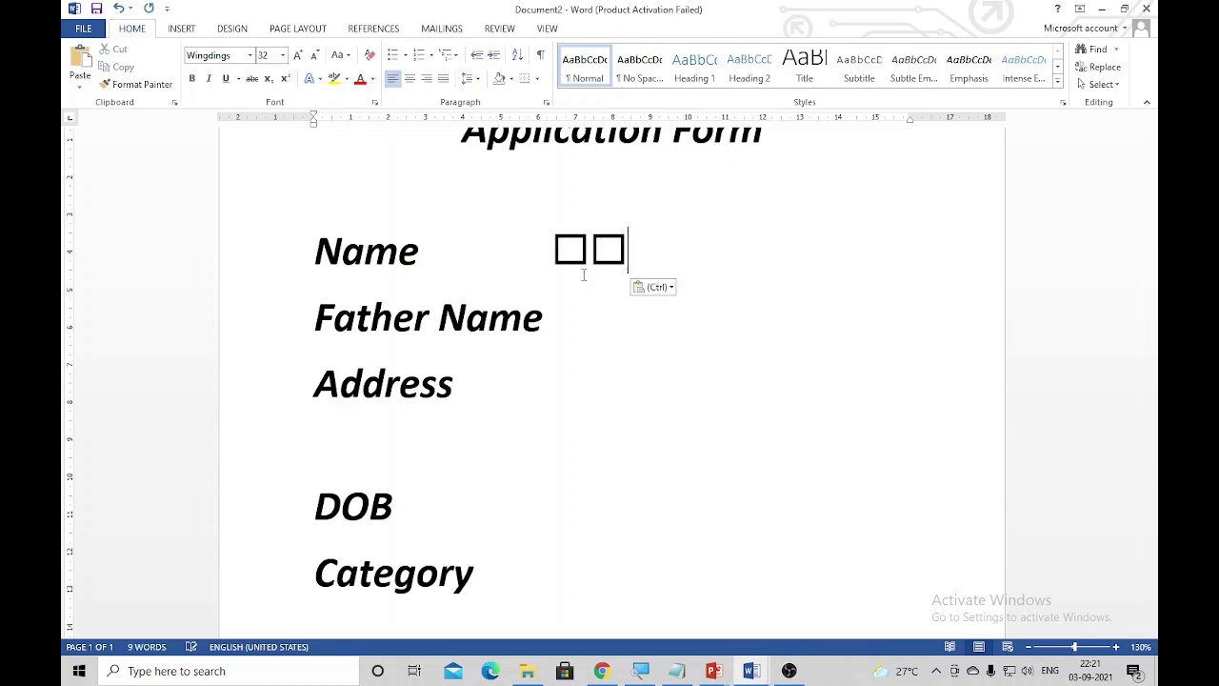
pyautogui.hotkey('ctrl', 'v')
pyautogui.hotkey('ctrl', 'v')
pyautogui.hotkey('ctrl', 'v')
pyautogui.hotkey('ctrl', 'v')
pyautogui.hotkey('ctrl', 'v')
pyautogui.hotkey('ctrl', 'v')
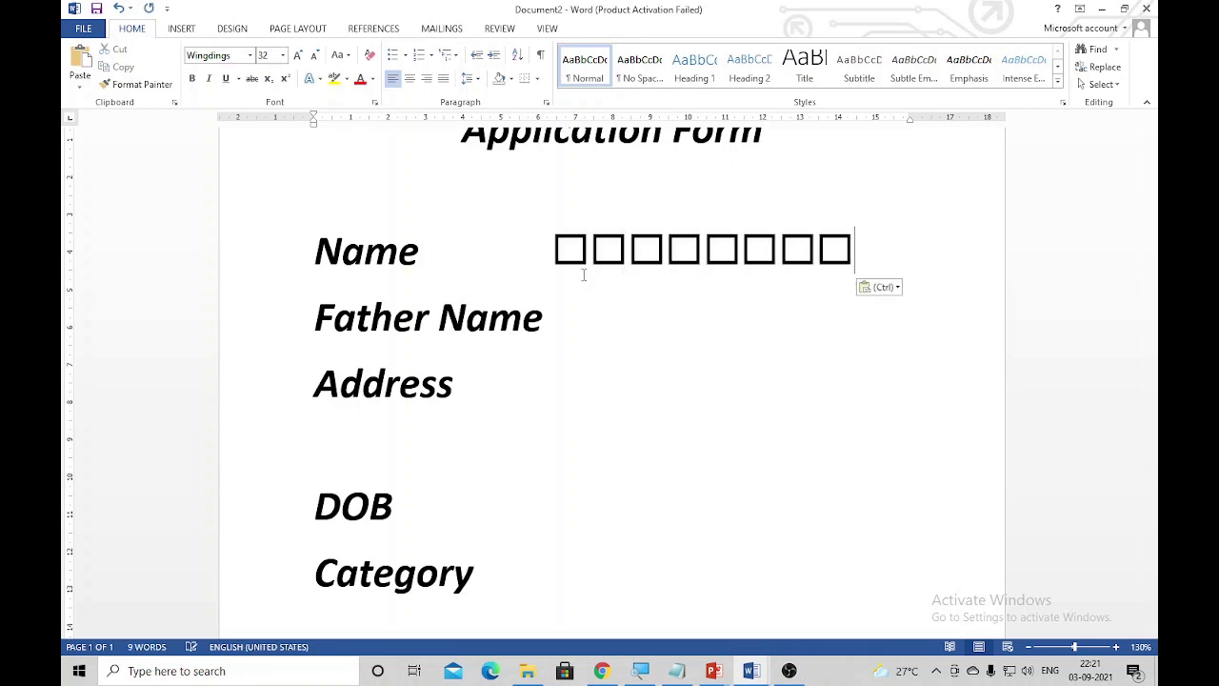
# Step: Shrink all the form text to size 22
pyautogui.hotkey('ctrl', 'a')
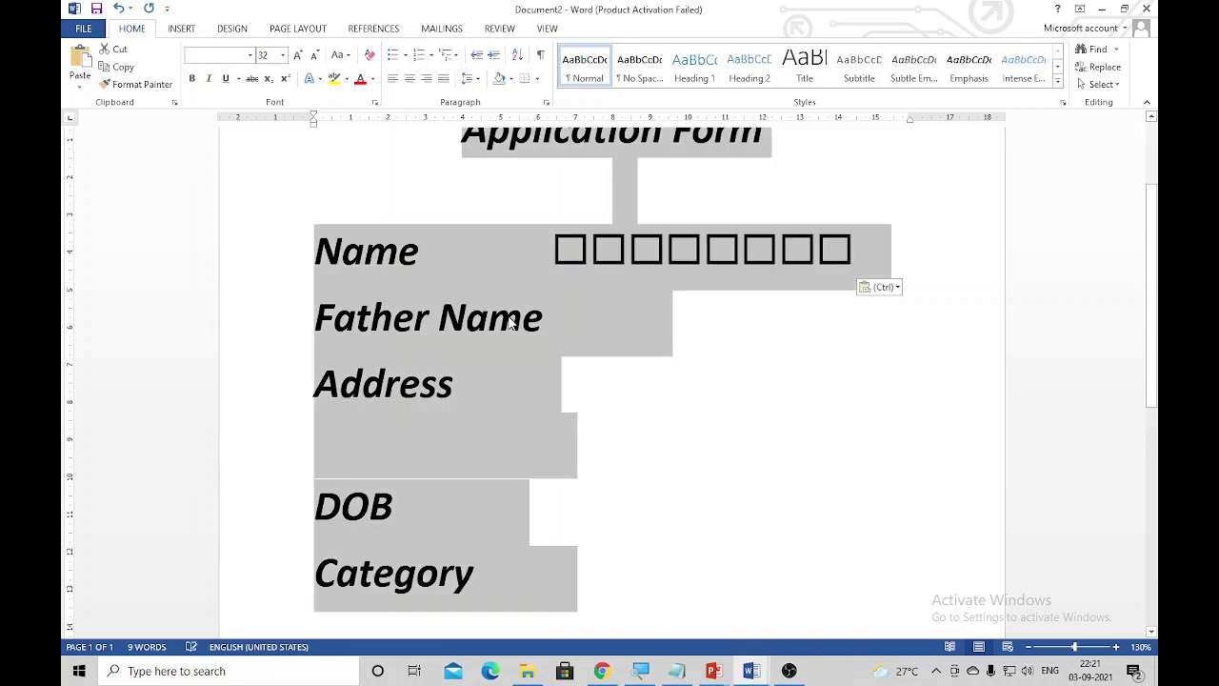
pyautogui.hotkey('ctrl', '[')
pyautogui.hotkey('ctrl', '[')
pyautogui.hotkey('ctrl', '[')
pyautogui.hotkey('ctrl', '[')
pyautogui.hotkey('ctrl', '[')
pyautogui.hotkey('ctrl', '[')
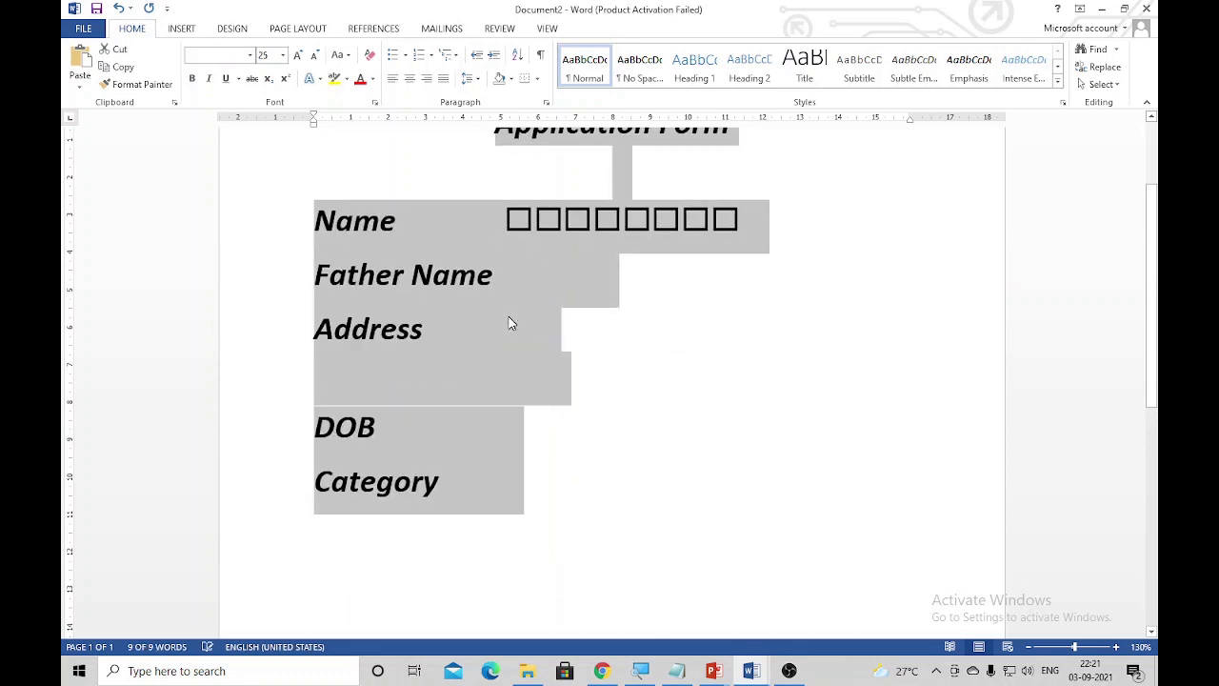
pyautogui.hotkey('ctrl', '[')
pyautogui.hotkey('ctrl', '[')
pyautogui.hotkey('ctrl', '[')
pyautogui.hotkey('ctrl', '[')
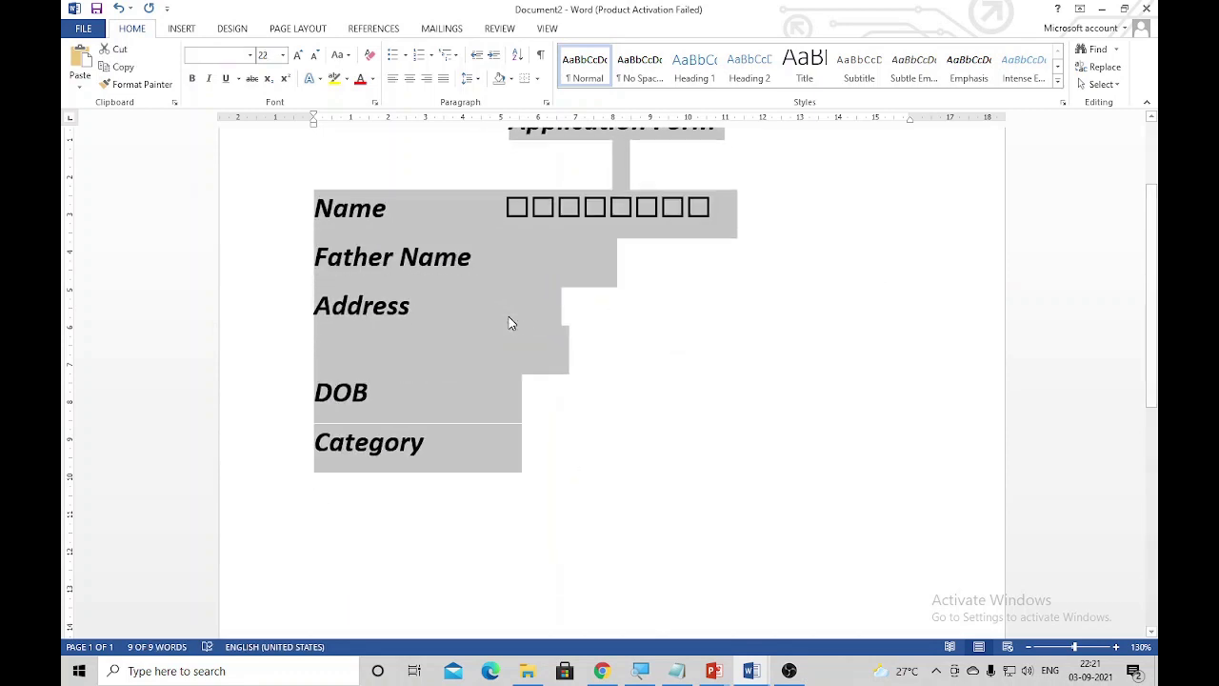
# Step: Lengthen the Name row to fourteen boxes and copy the whole box row
pyautogui.click(710, 219)
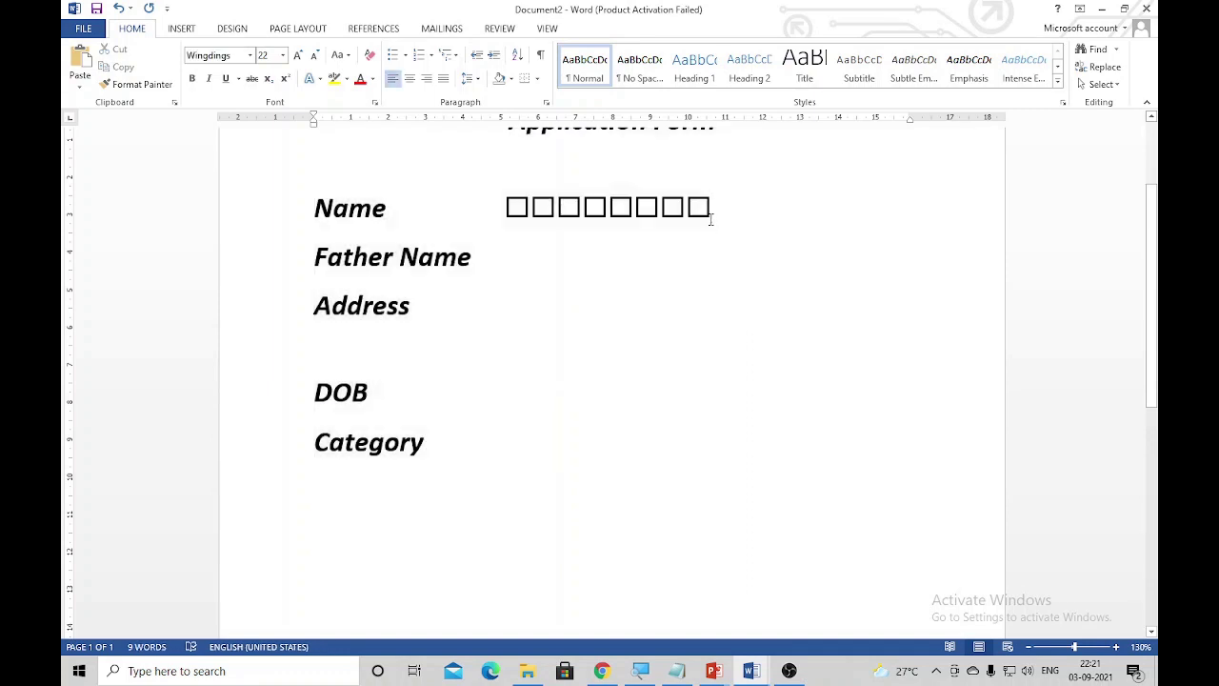
pyautogui.hotkey('ctrl', 'v')
pyautogui.hotkey('ctrl', 'v')
pyautogui.hotkey('ctrl', 'v')
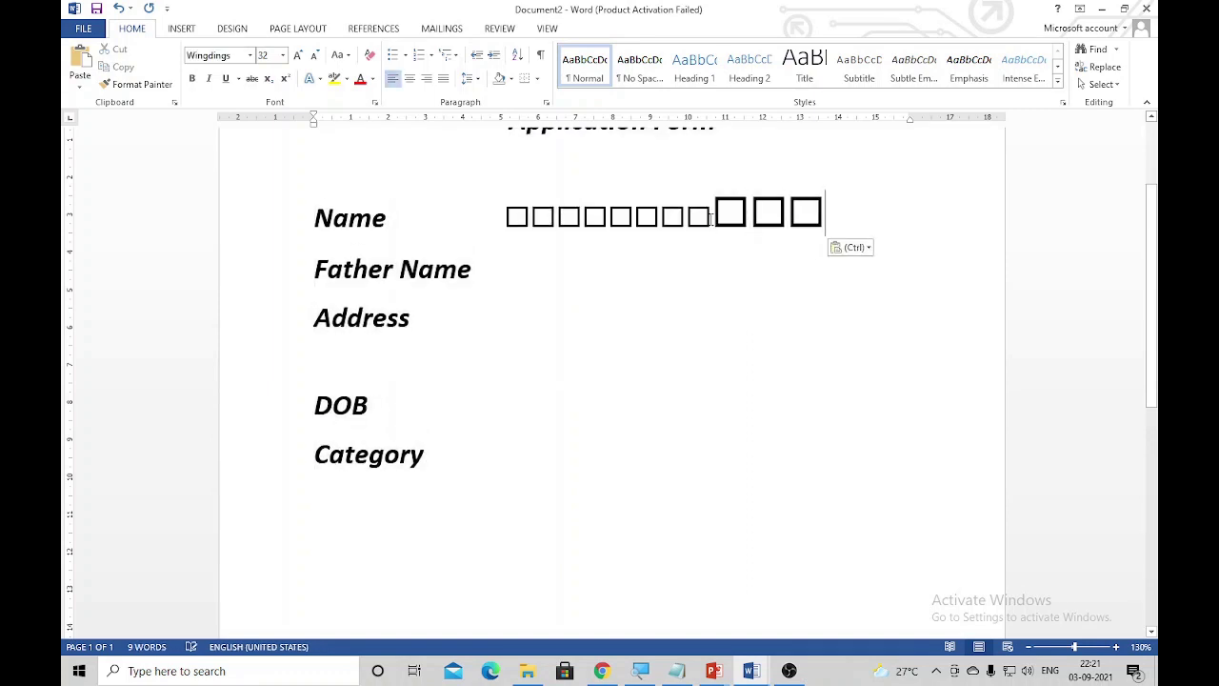
pyautogui.press('BackSpace')
pyautogui.press('BackSpace')
pyautogui.press('BackSpace')
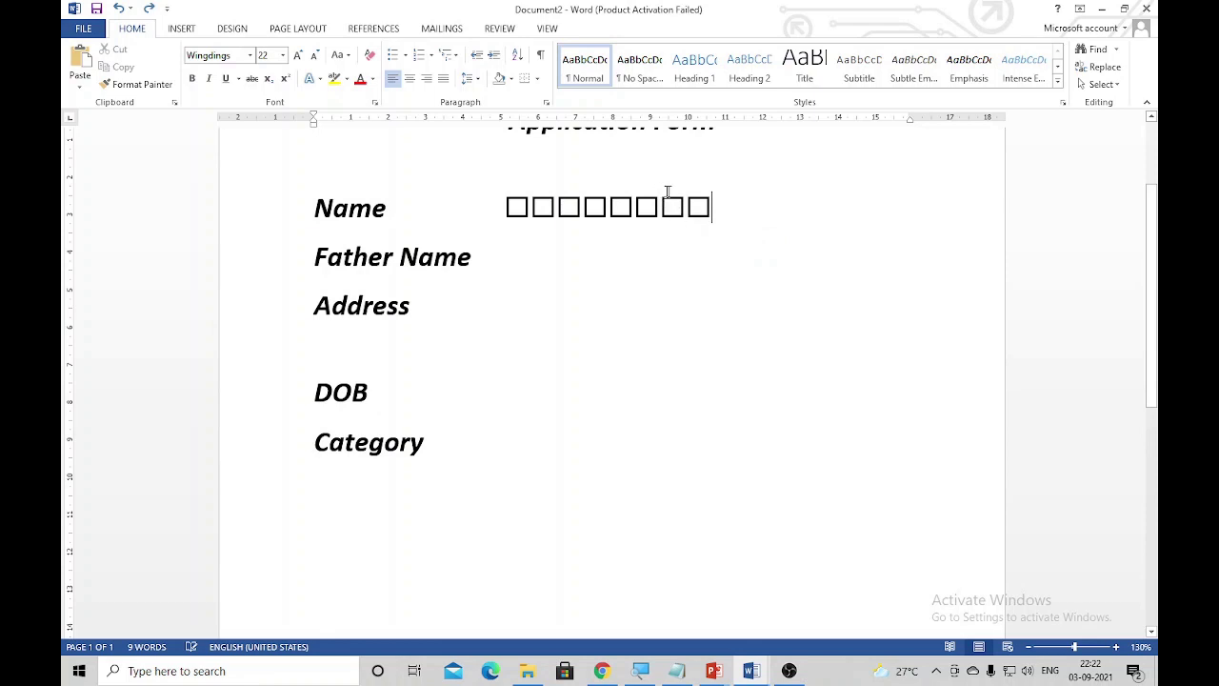
pyautogui.hotkey('shift', 'Left')
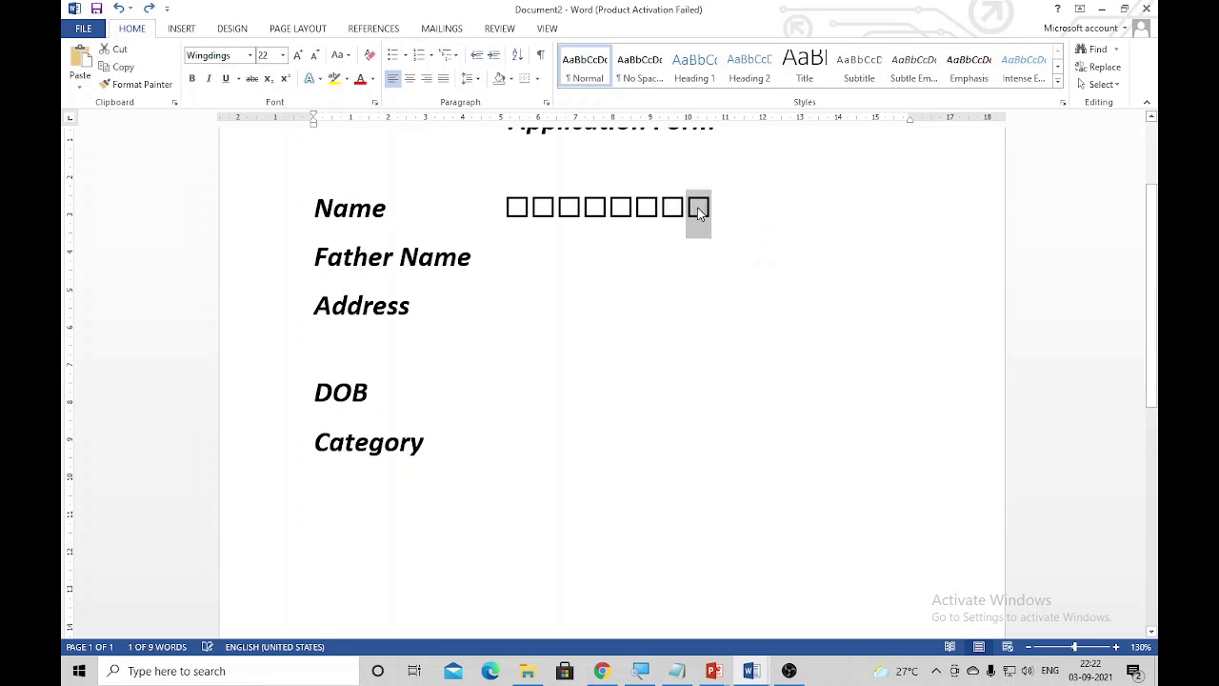
pyautogui.click(698, 209)
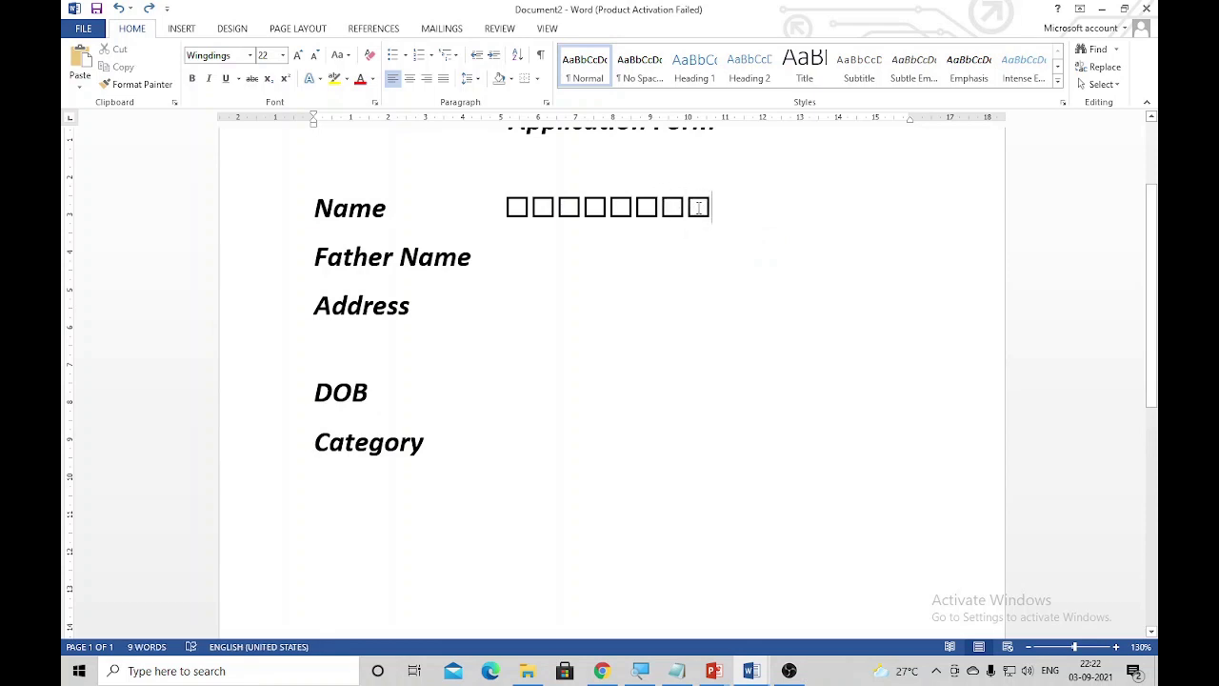
pyautogui.hotkey('ctrl', 'v')
pyautogui.hotkey('ctrl', 'v')
pyautogui.hotkey('ctrl', 'v')
pyautogui.hotkey('ctrl', 'v')
pyautogui.hotkey('ctrl', 'v')
pyautogui.hotkey('ctrl', 'v')
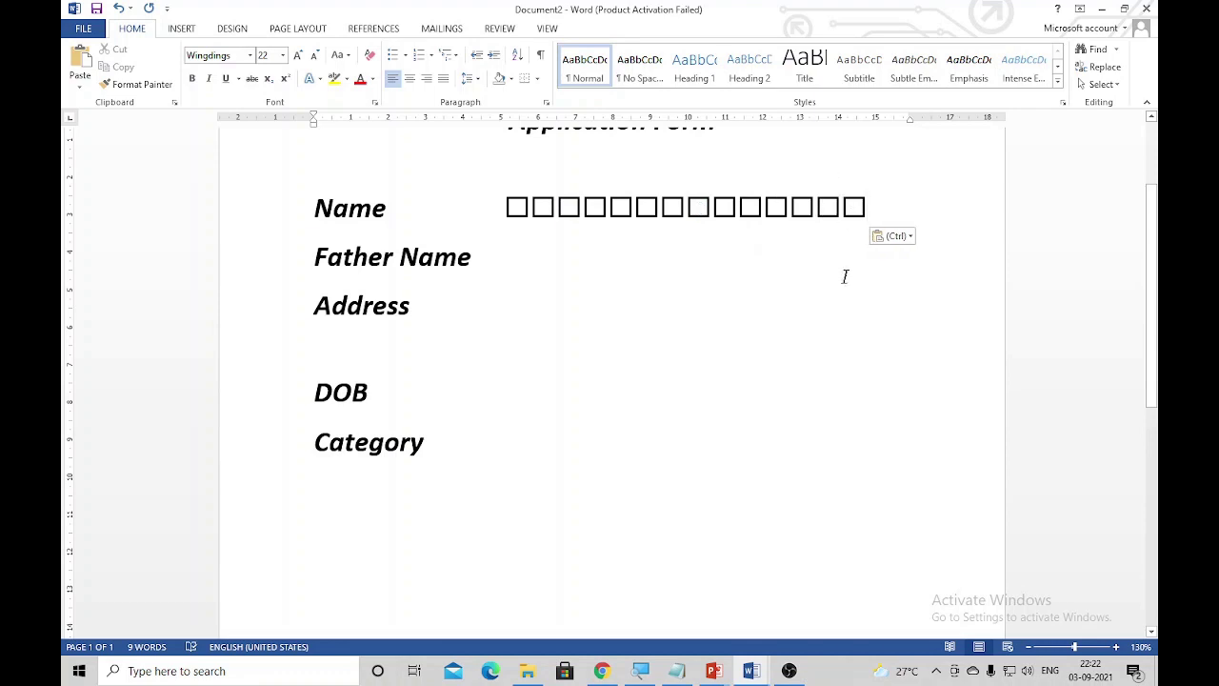
pyautogui.moveTo(870, 206); pyautogui.dragTo(505, 209)
pyautogui.hotkey('ctrl', 'c')
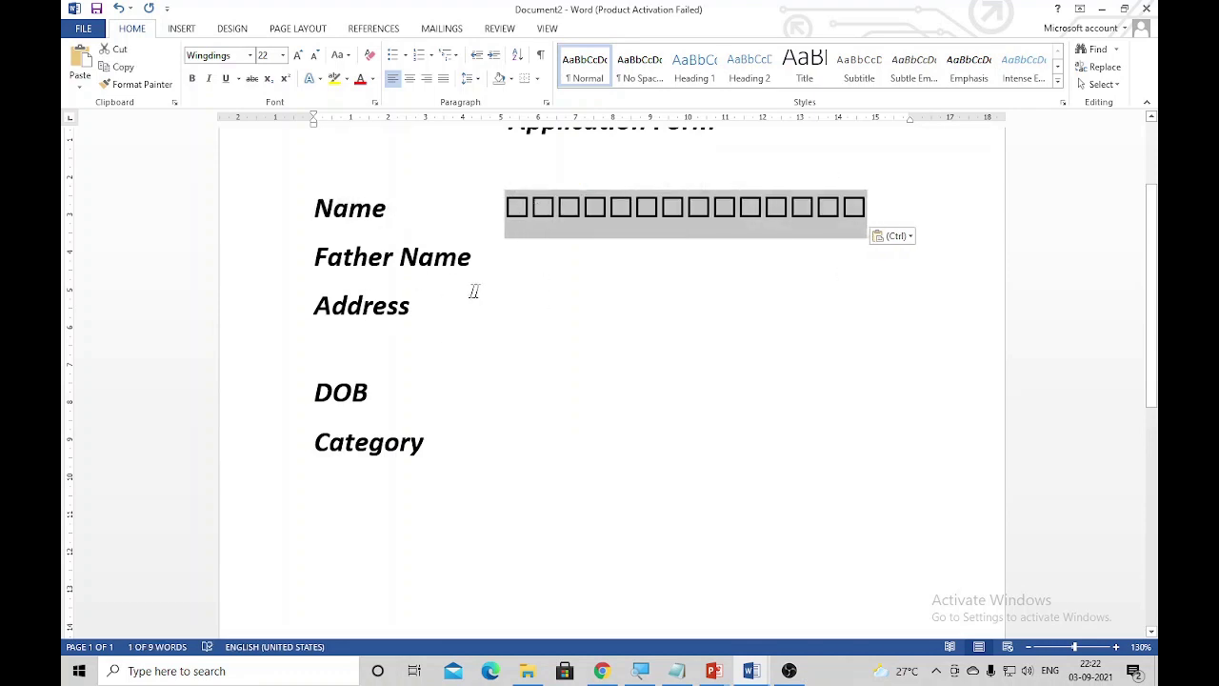
pyautogui.press('Escape')
pyautogui.click(533, 272)
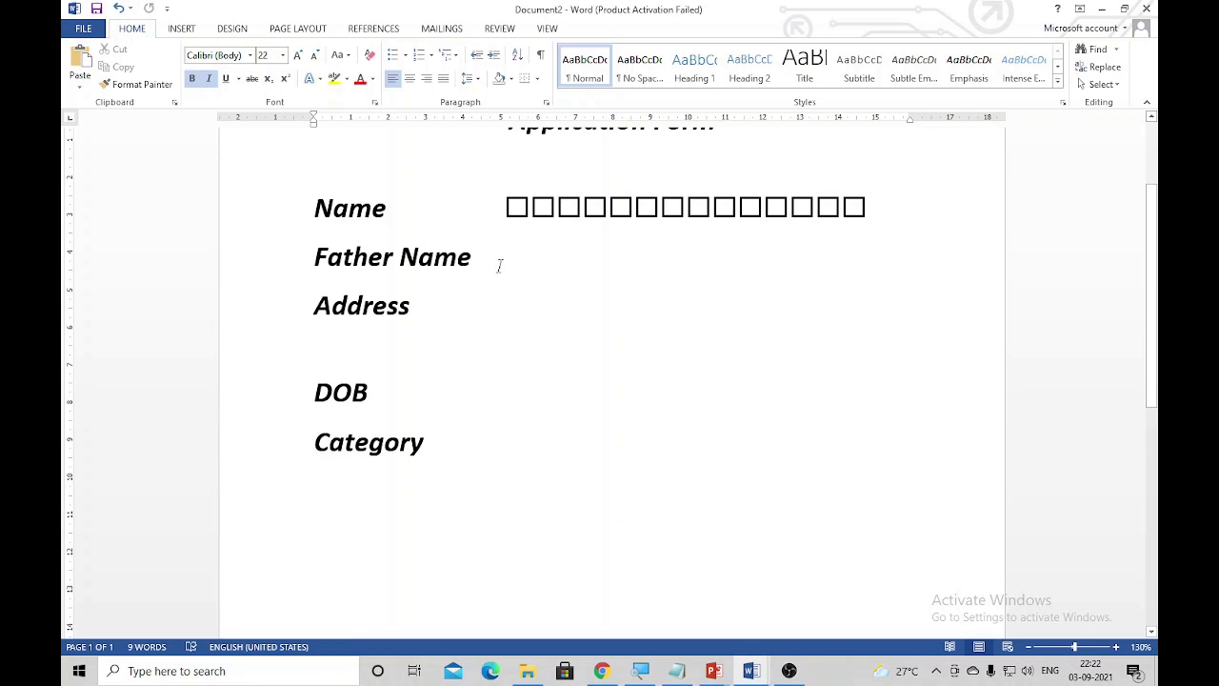
# Step: Paste a fourteen-box row beside Father Name and remove the extra blank line
pyautogui.hotkey('ctrl', 'v')
pyautogui.click(545, 305)
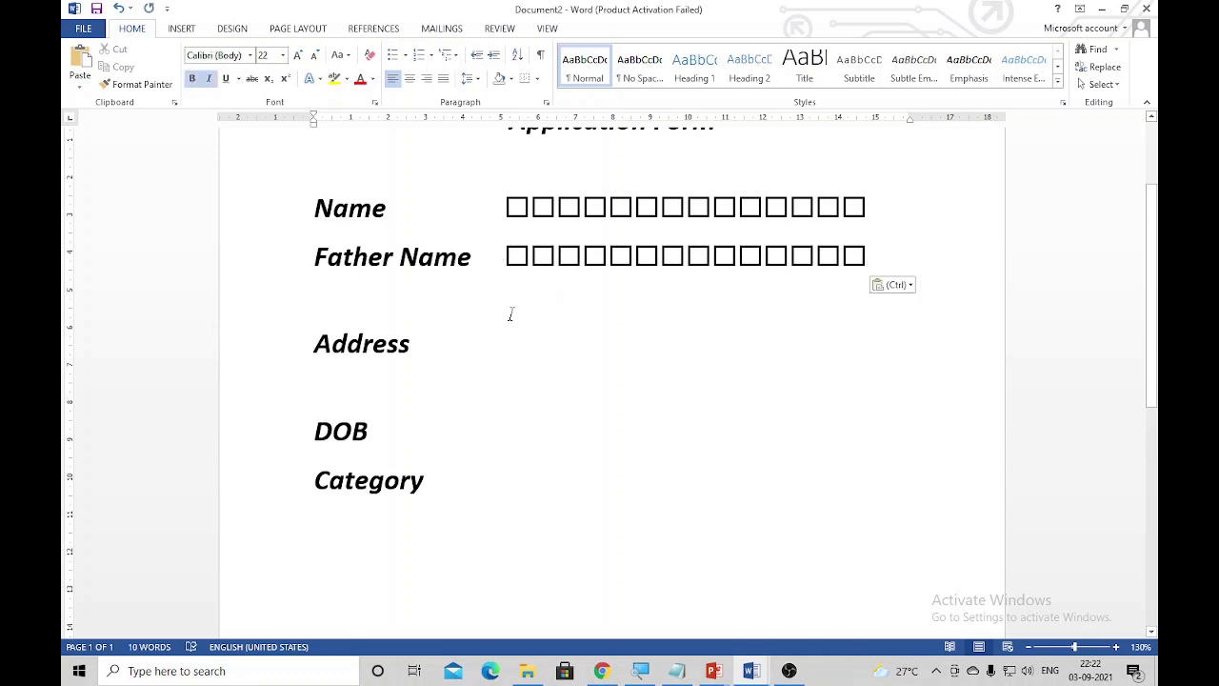
pyautogui.click(921, 258)
pyautogui.press('Delete')
# Step: Paste box rows beside Address, on the line below it, and beside DOB
pyautogui.click(552, 303)
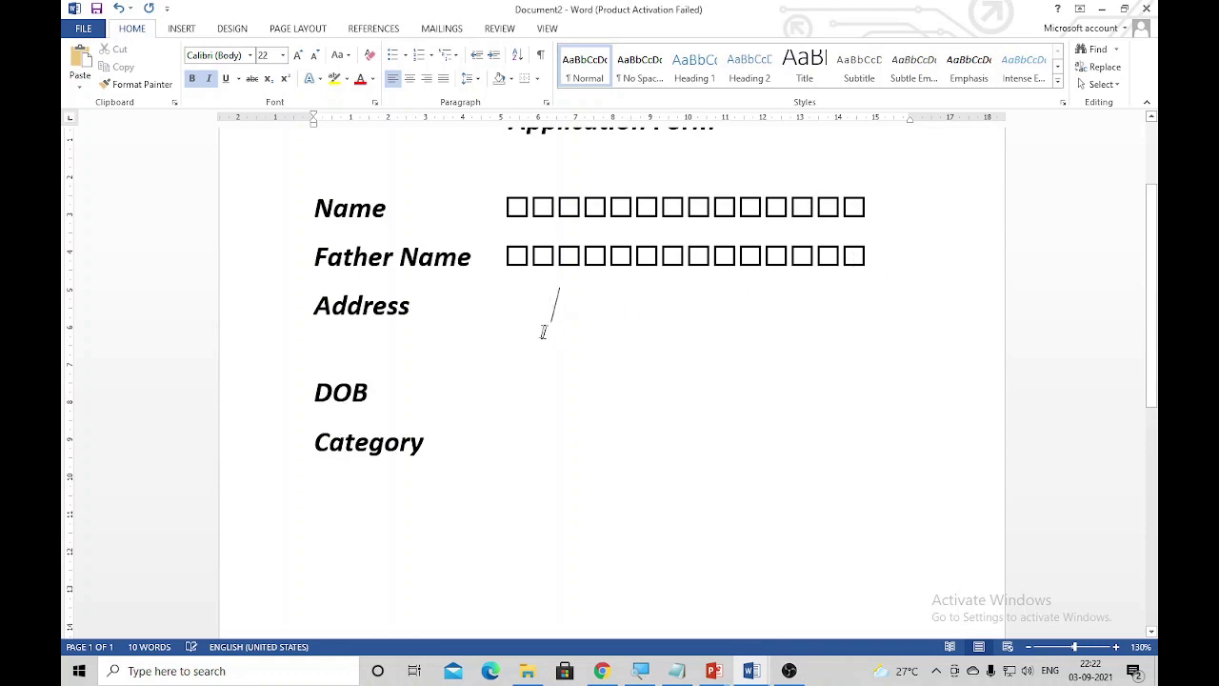
pyautogui.click(514, 319)
pyautogui.hotkey('ctrl', 'v')
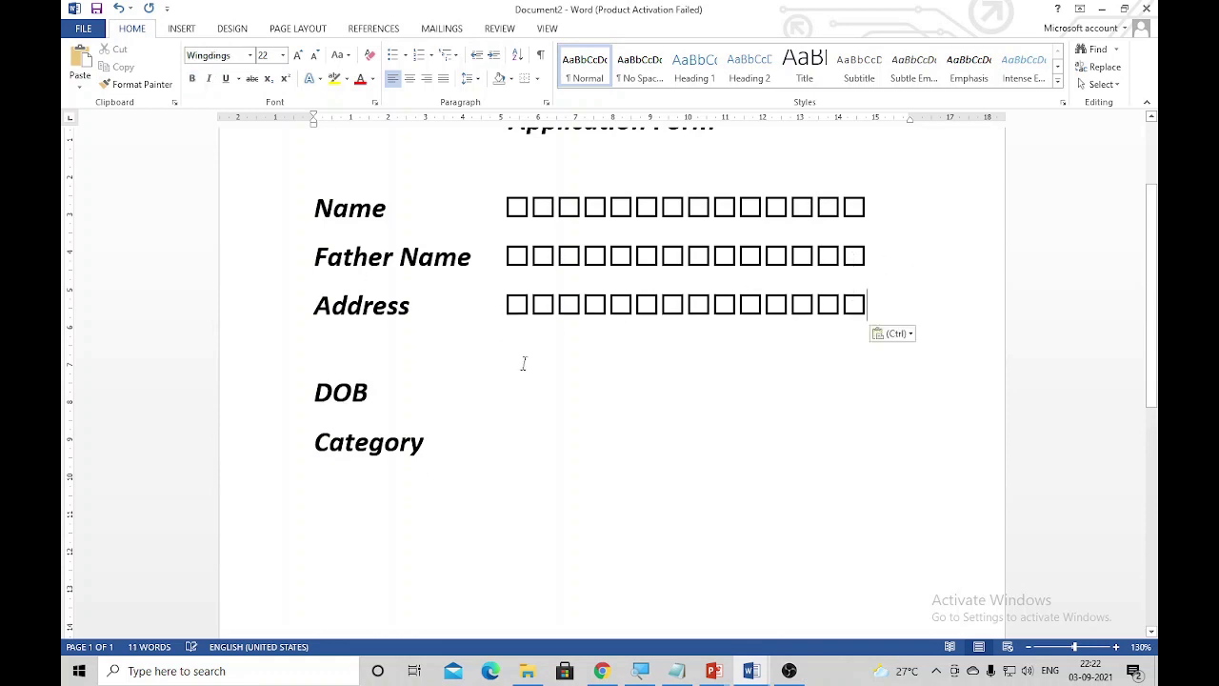
pyautogui.click(525, 348)
pyautogui.hotkey('ctrl', 'v')
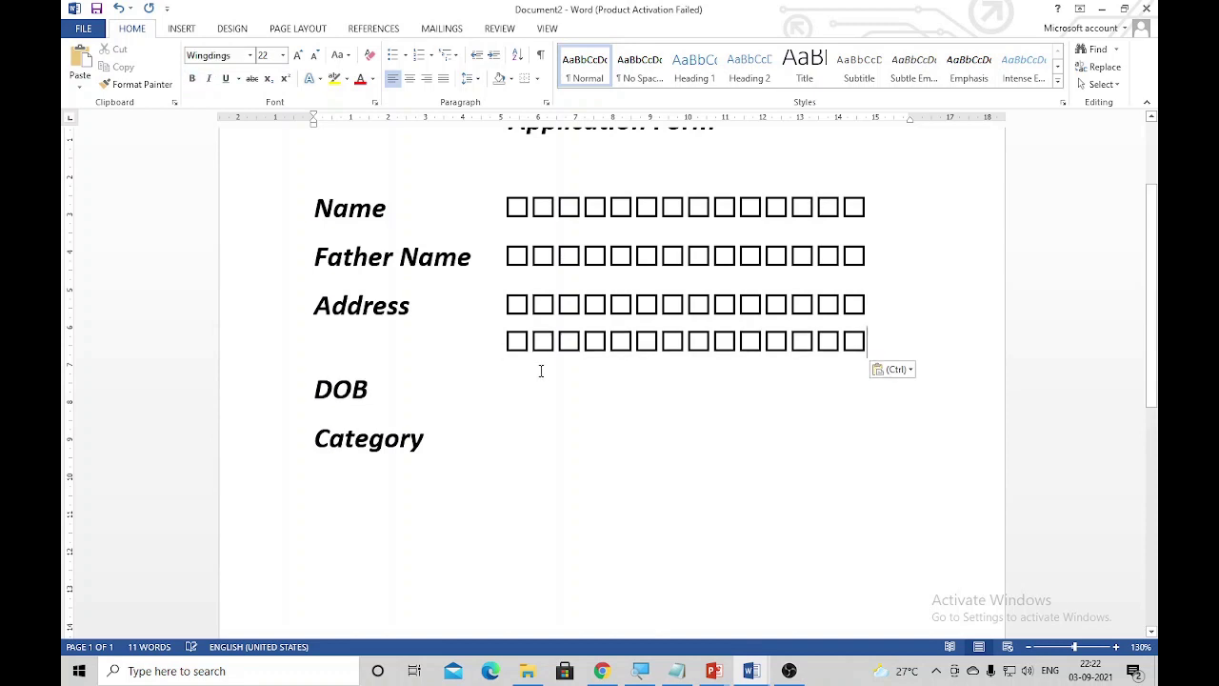
pyautogui.click(555, 400)
pyautogui.write('/')
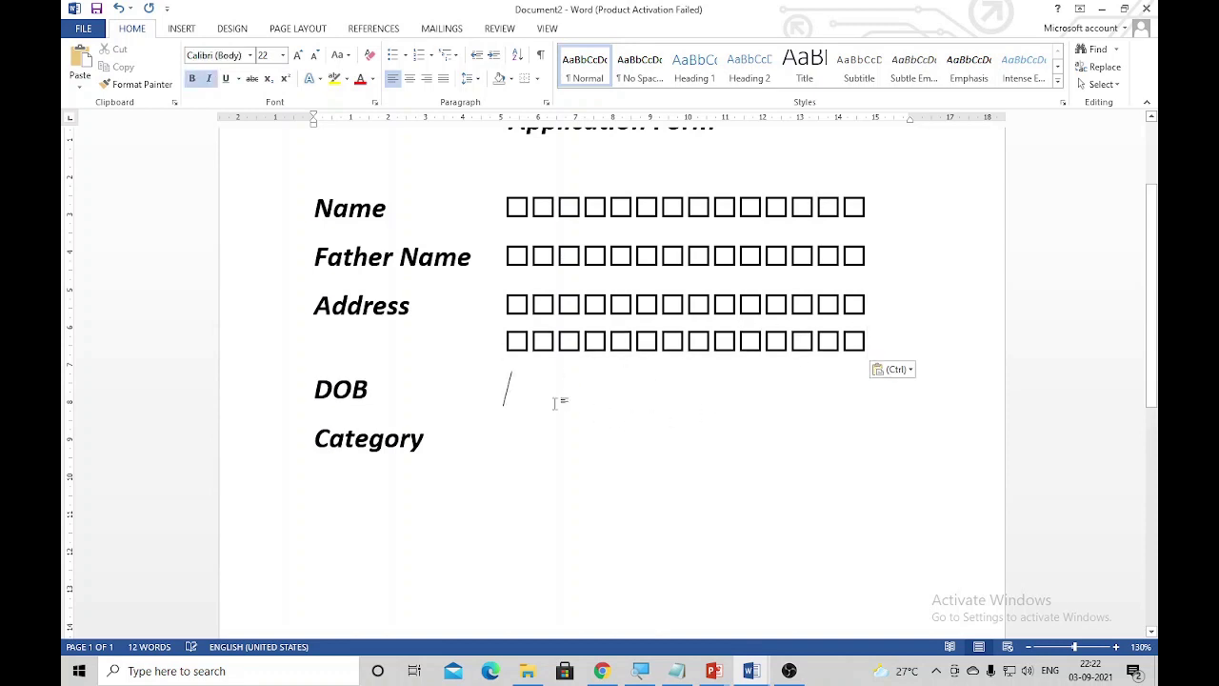
pyautogui.hotkey('ctrl', 'v')
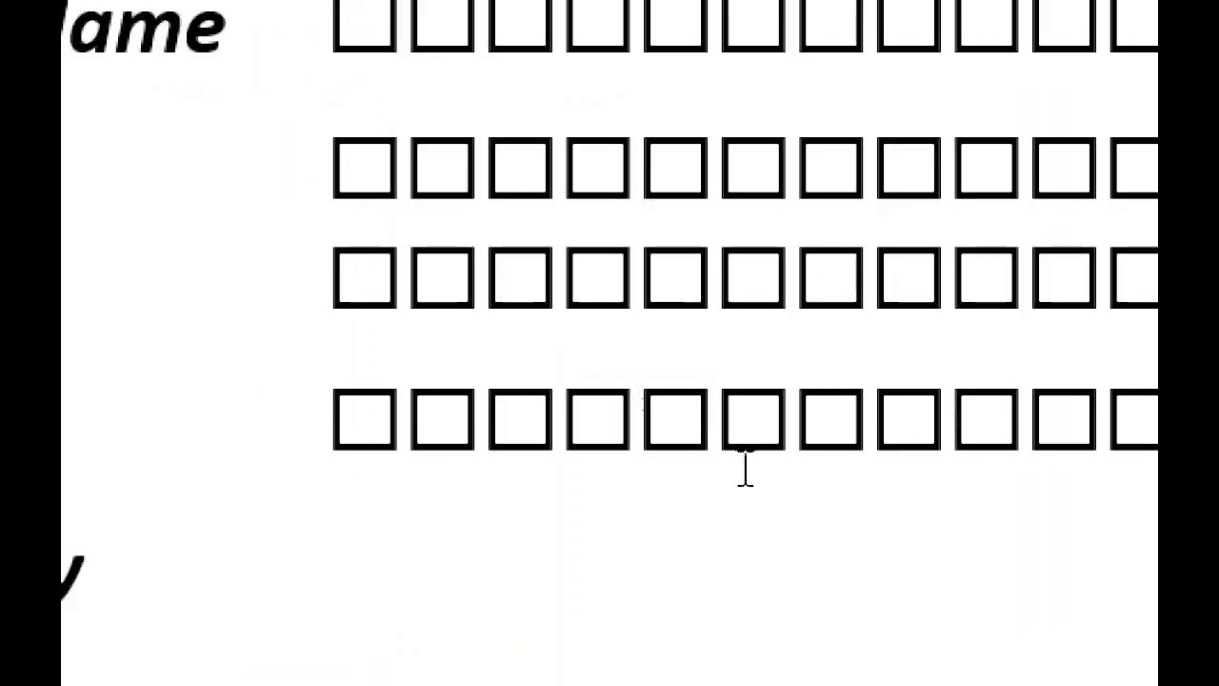
# Step: Trim the DOB row to six boxes, keeping Category on its own line
pyautogui.click(800, 424)
pyautogui.hotkey('ctrl', 'Delete')
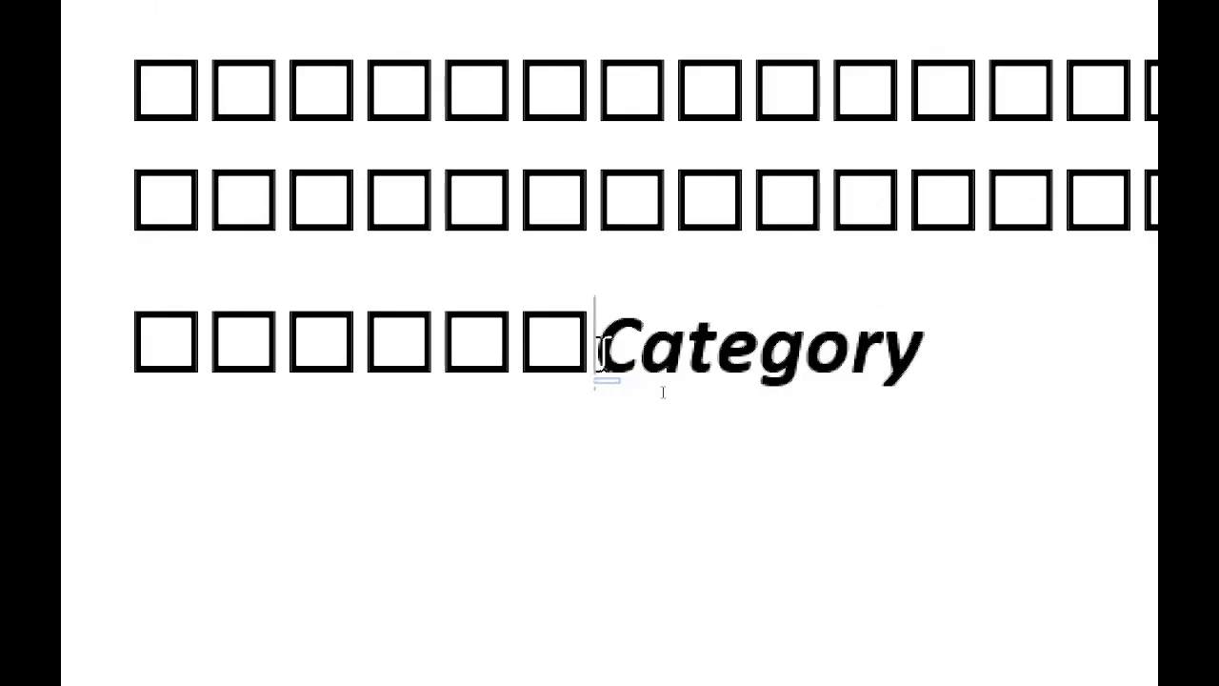
pyautogui.hotkey('ctrl', 'BackSpace')
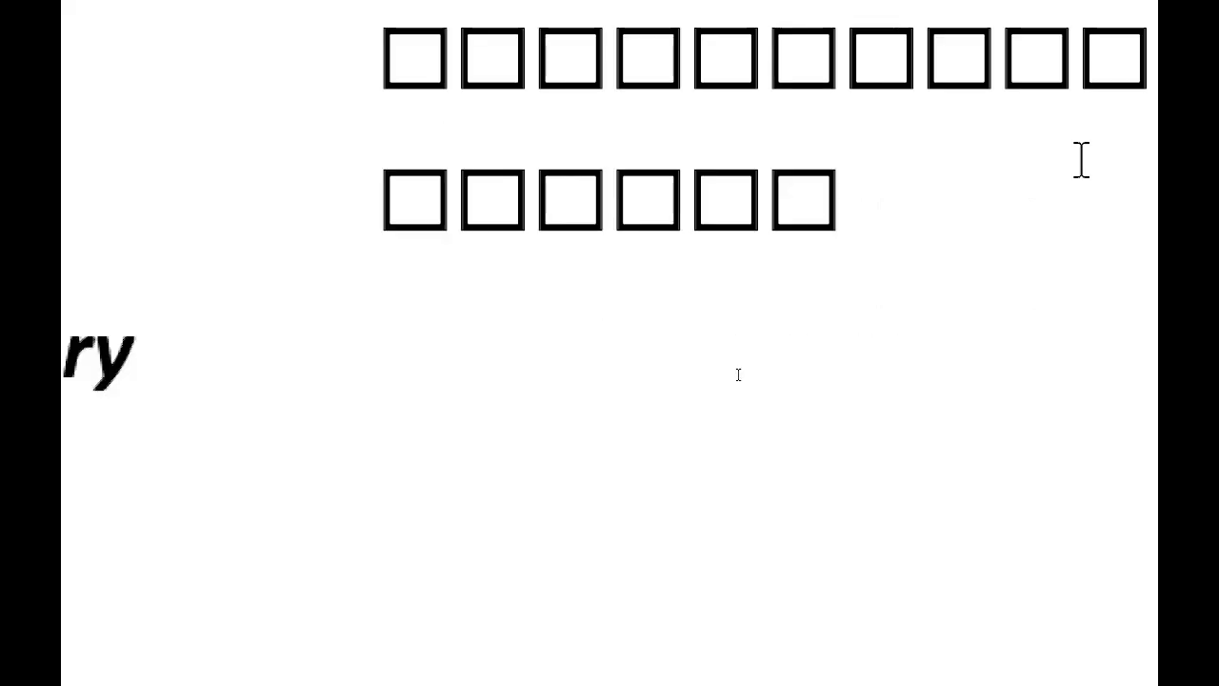
# Step: Insert tabs after the 2nd and 4th DOB boxes to form three pairs
pyautogui.click(541, 200)
pyautogui.press('Tab')
pyautogui.click(842, 270)
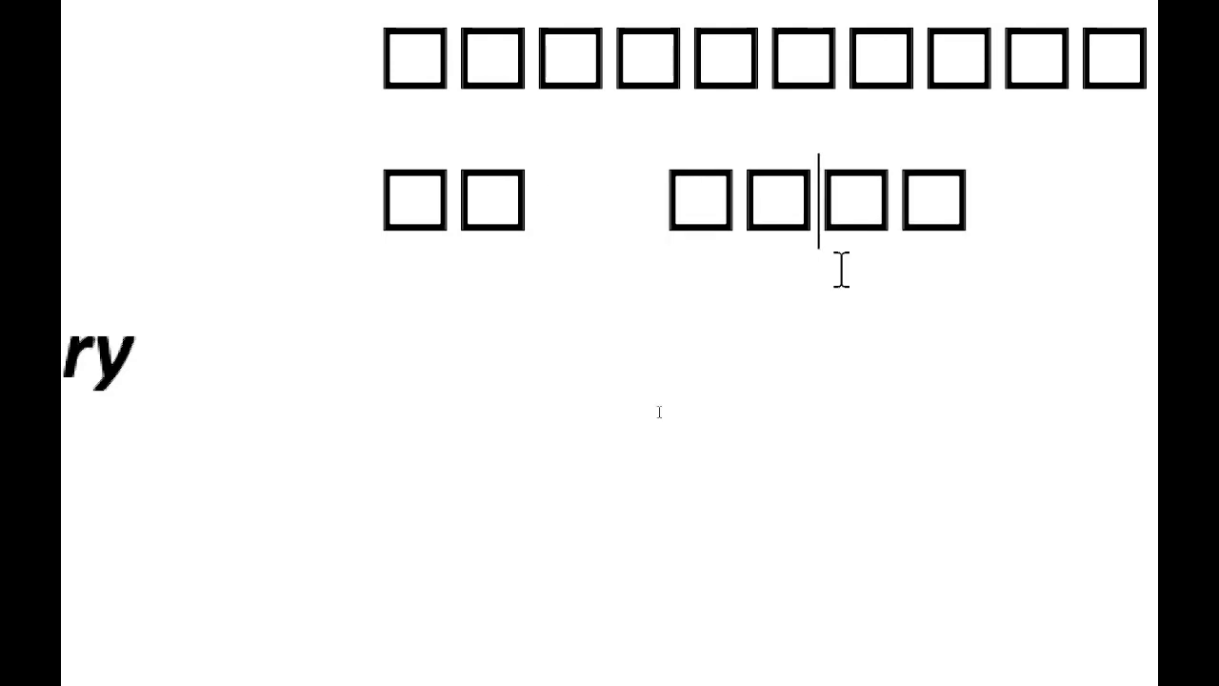
pyautogui.press('Tab')
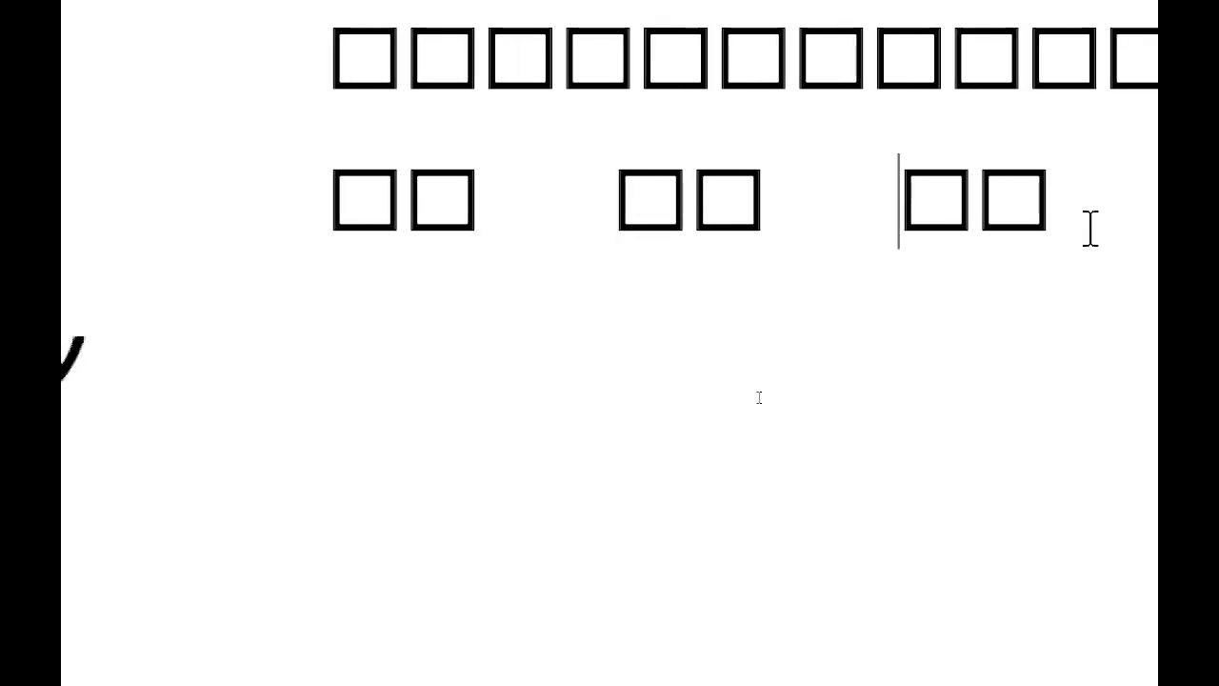
pyautogui.click(1045, 238)
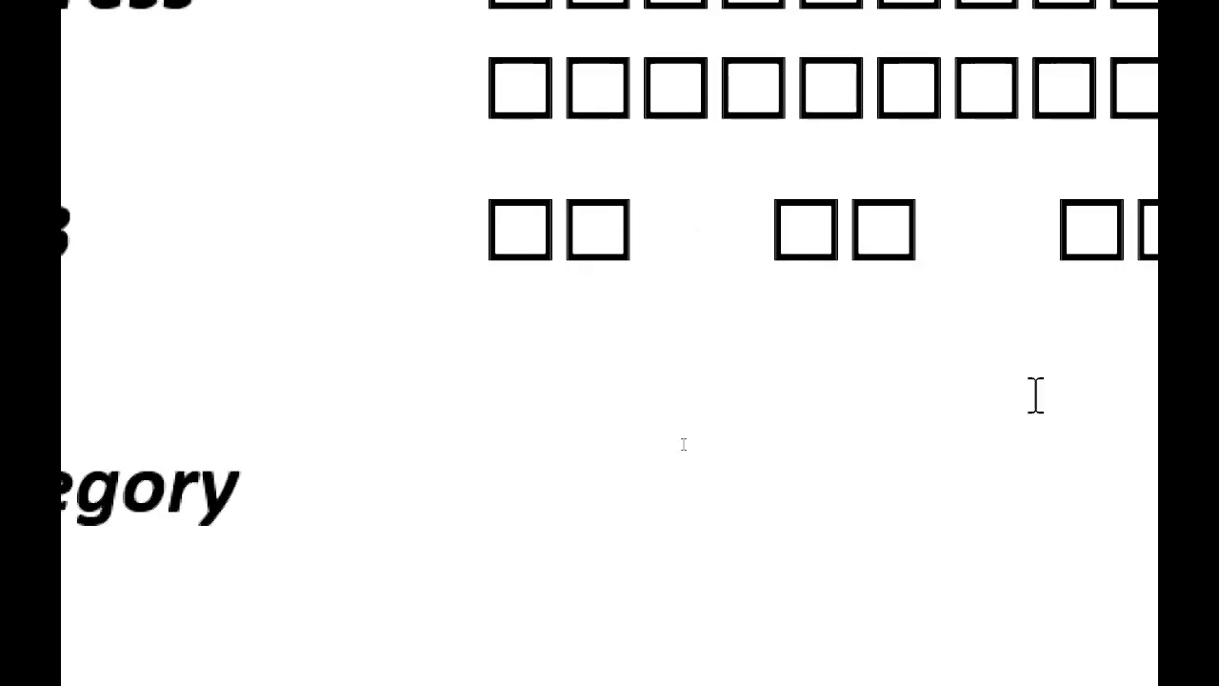
pyautogui.press('Down')
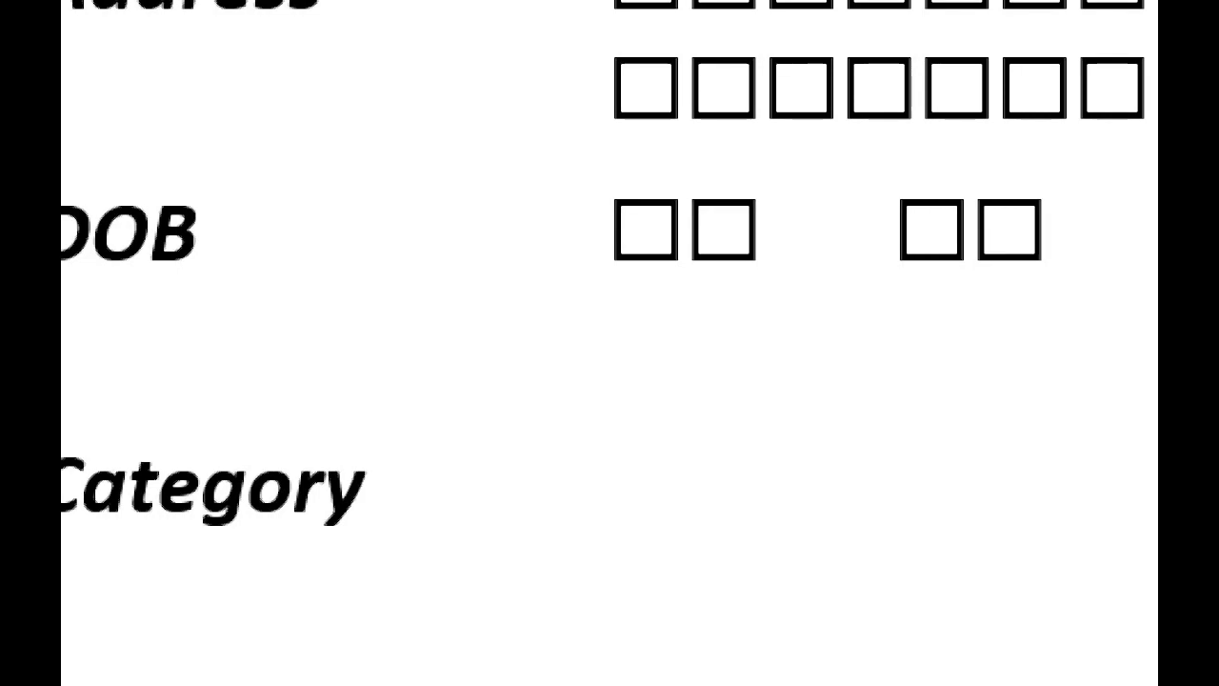
# Step: Type the DD, MM and YY guide labels in regular text under the DOB box pairs
pyautogui.write('DD')
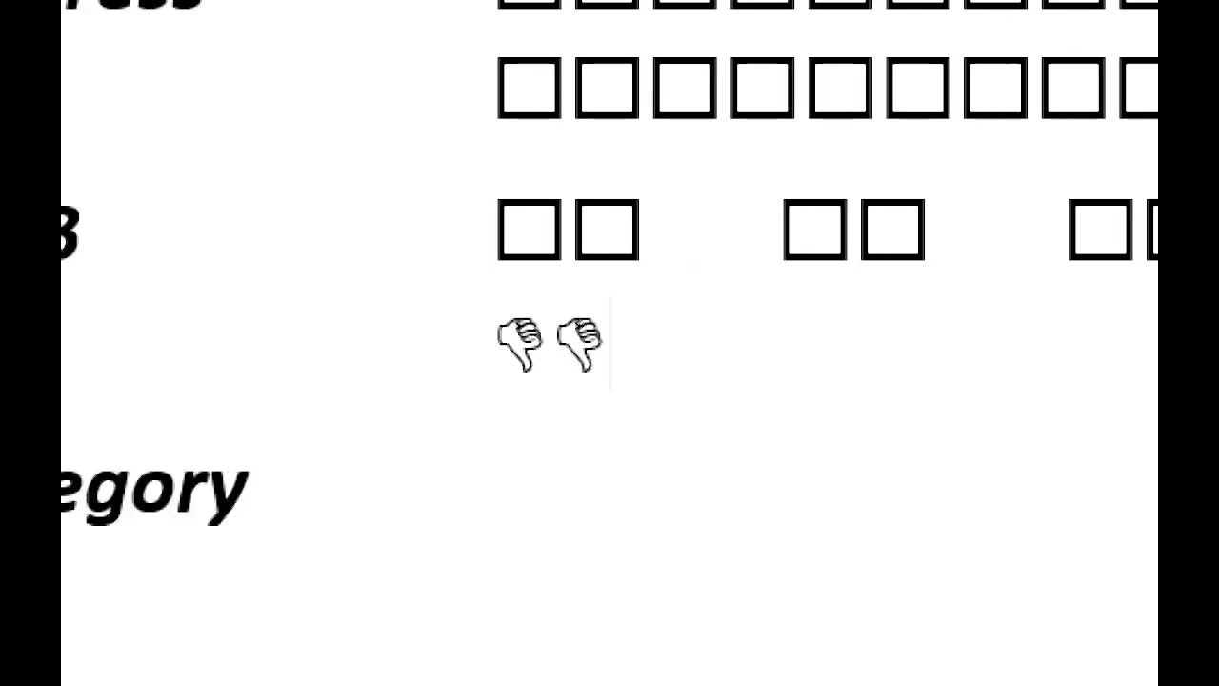
pyautogui.click(1059, 413)
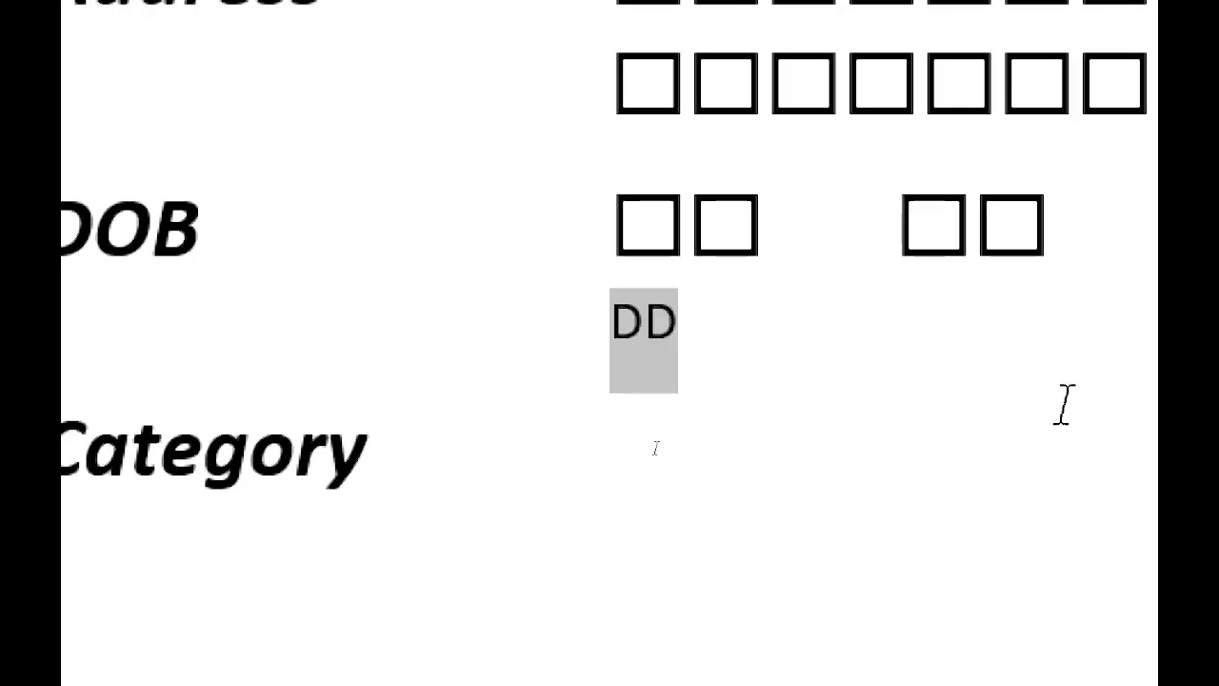
pyautogui.press('Tab')
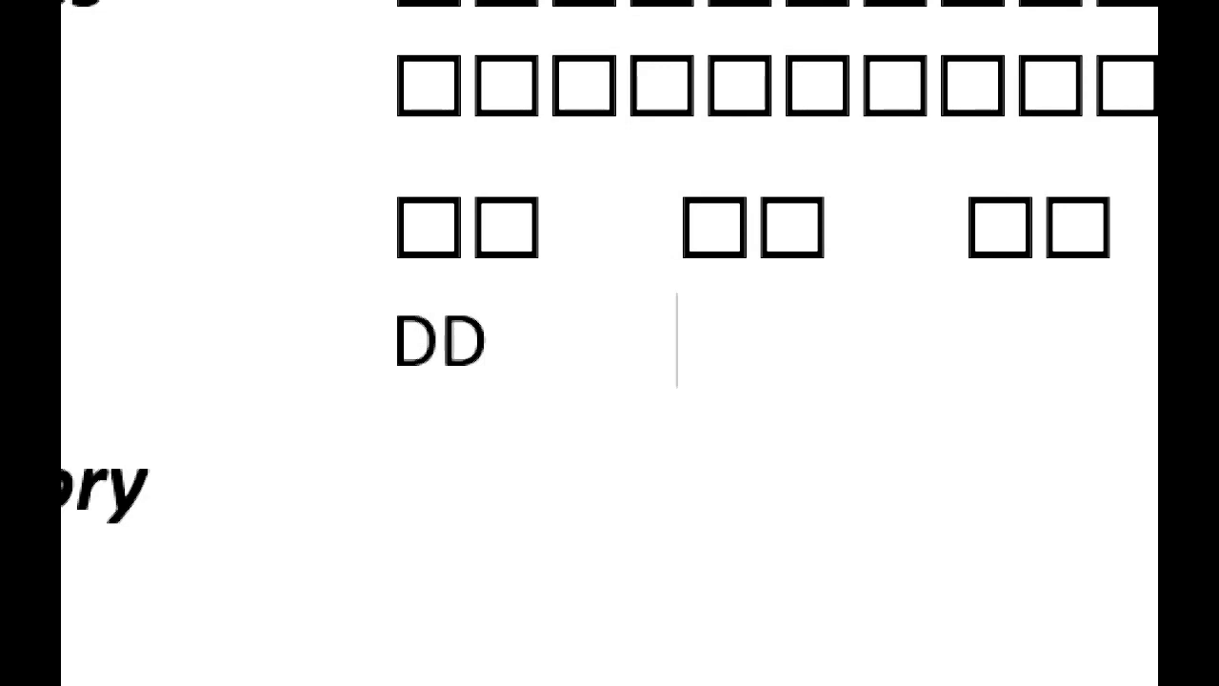
pyautogui.write('MM')
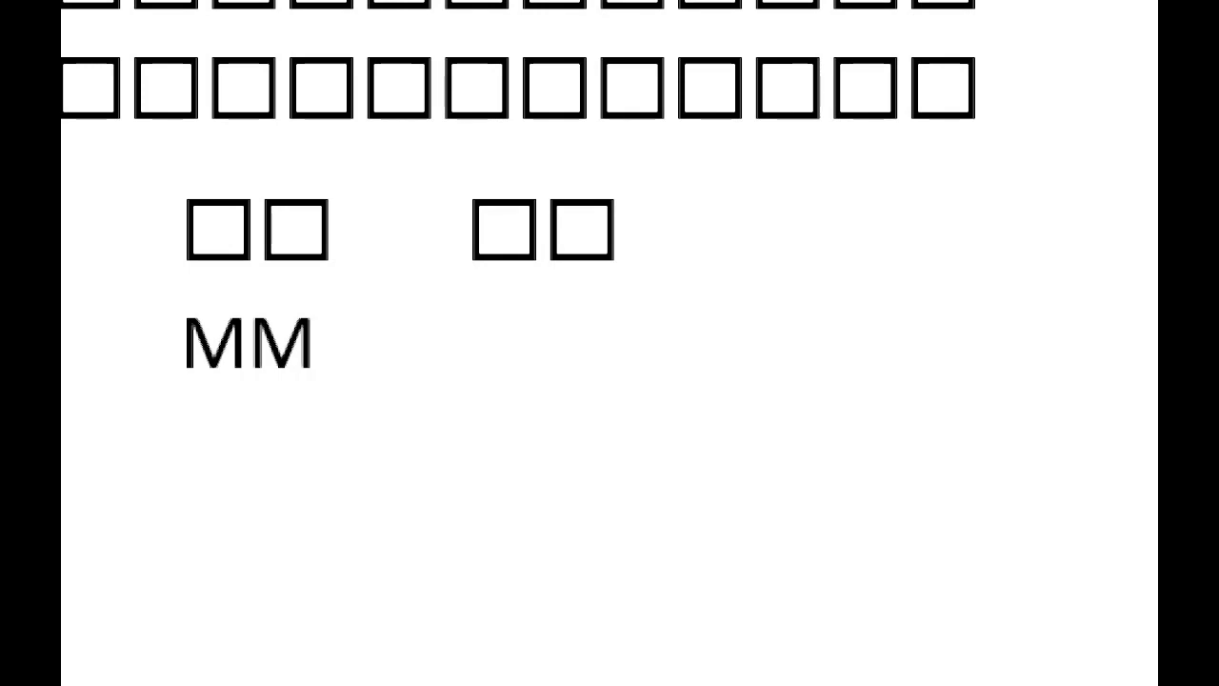
pyautogui.write('YY')
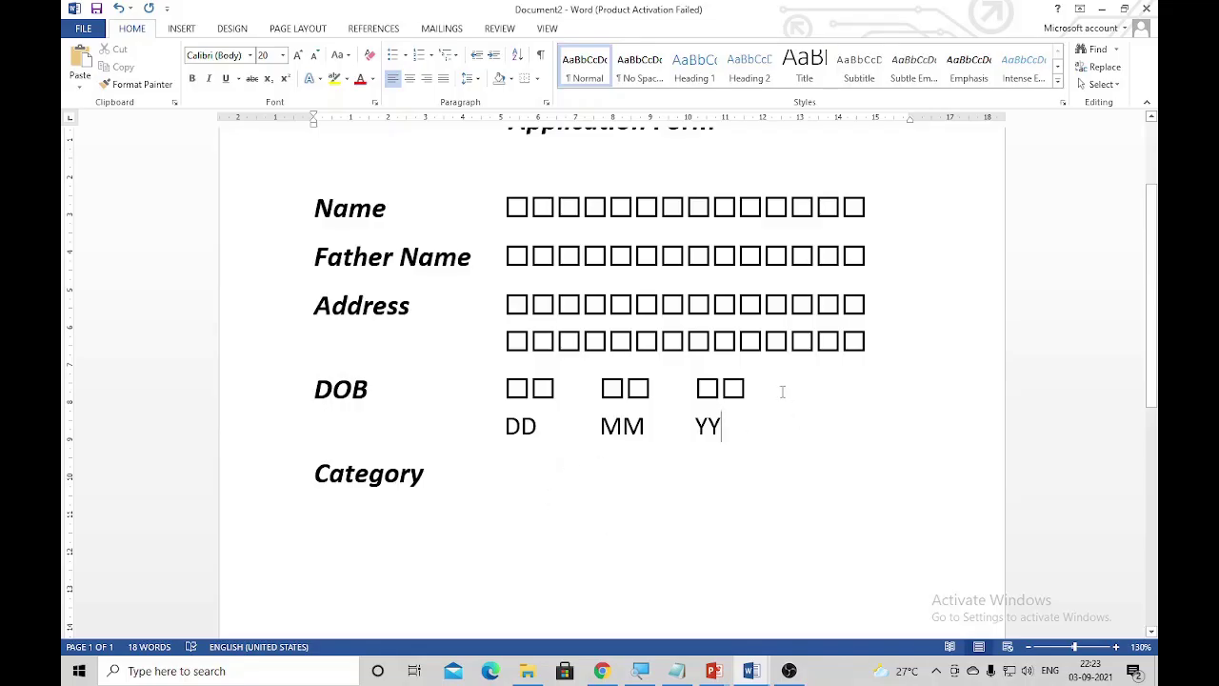
# Step: Add the label SC followed by two Wingdings boxes beside Category
pyautogui.click(539, 487)
pyautogui.write('SC')
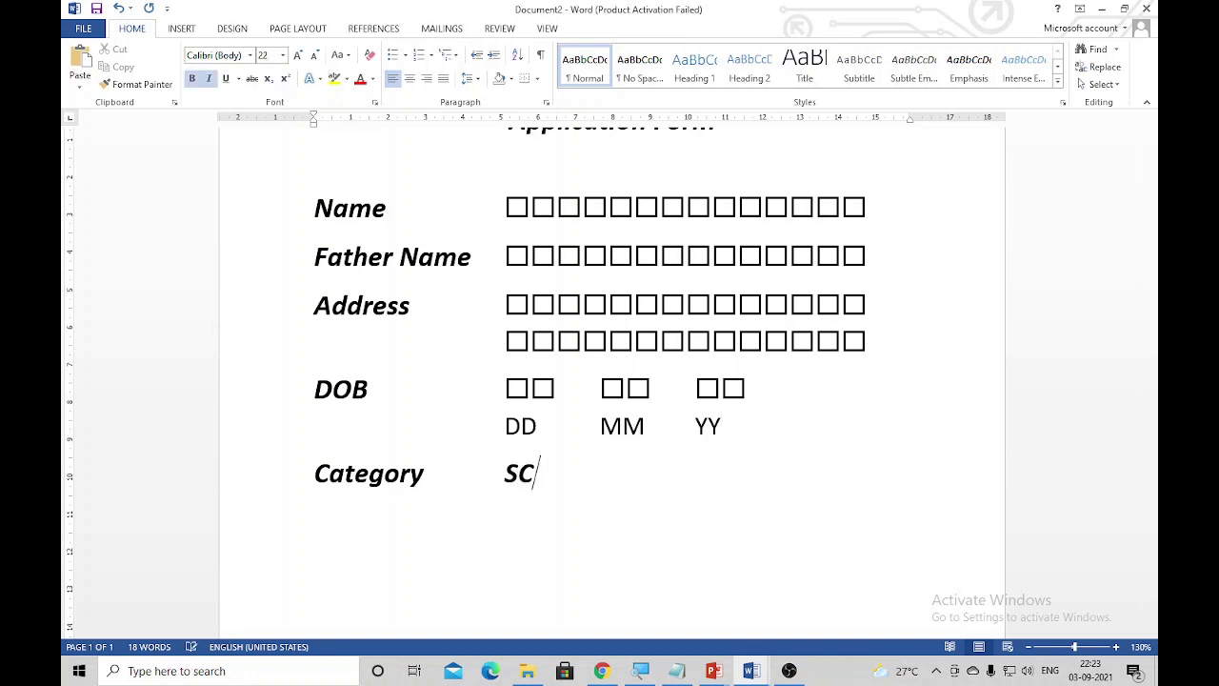
pyautogui.hotkey('ctrl', 'v')
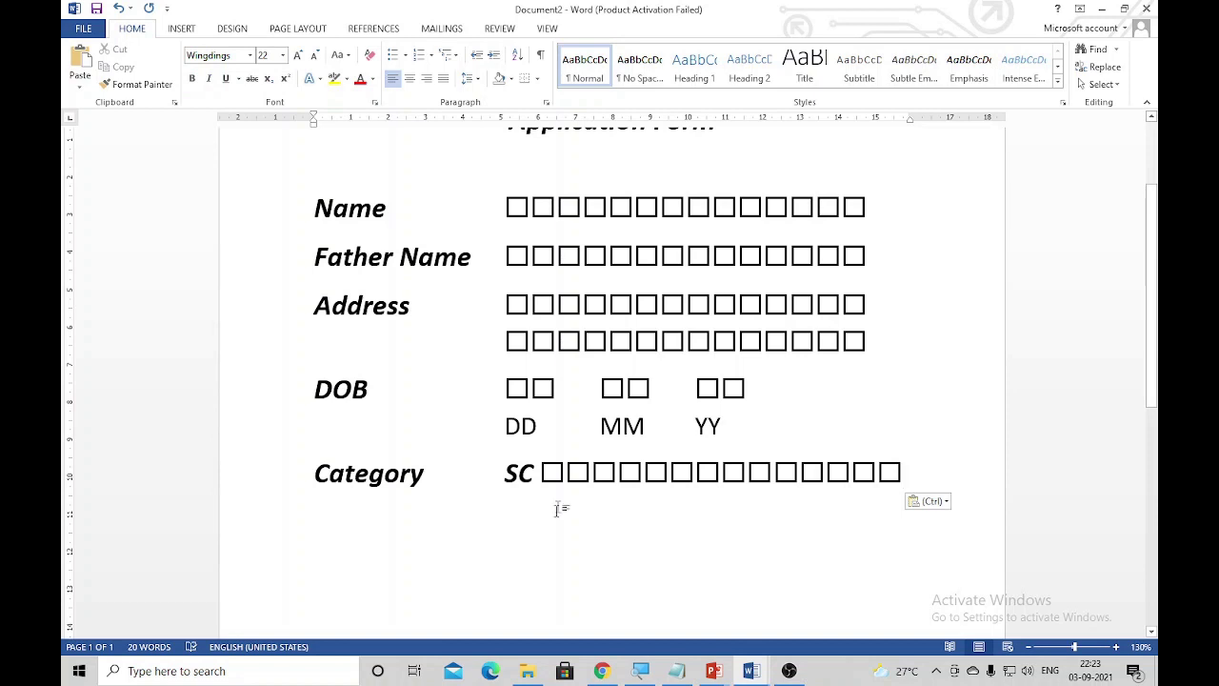
pyautogui.click(592, 476)
pyautogui.hotkey('shift', 'End')
pyautogui.press('Delete')
# Step: Duplicate the SC group into four groups and shrink the row to size 20
pyautogui.hotkey('shift', 'Left')
pyautogui.hotkey('shift', 'Left')
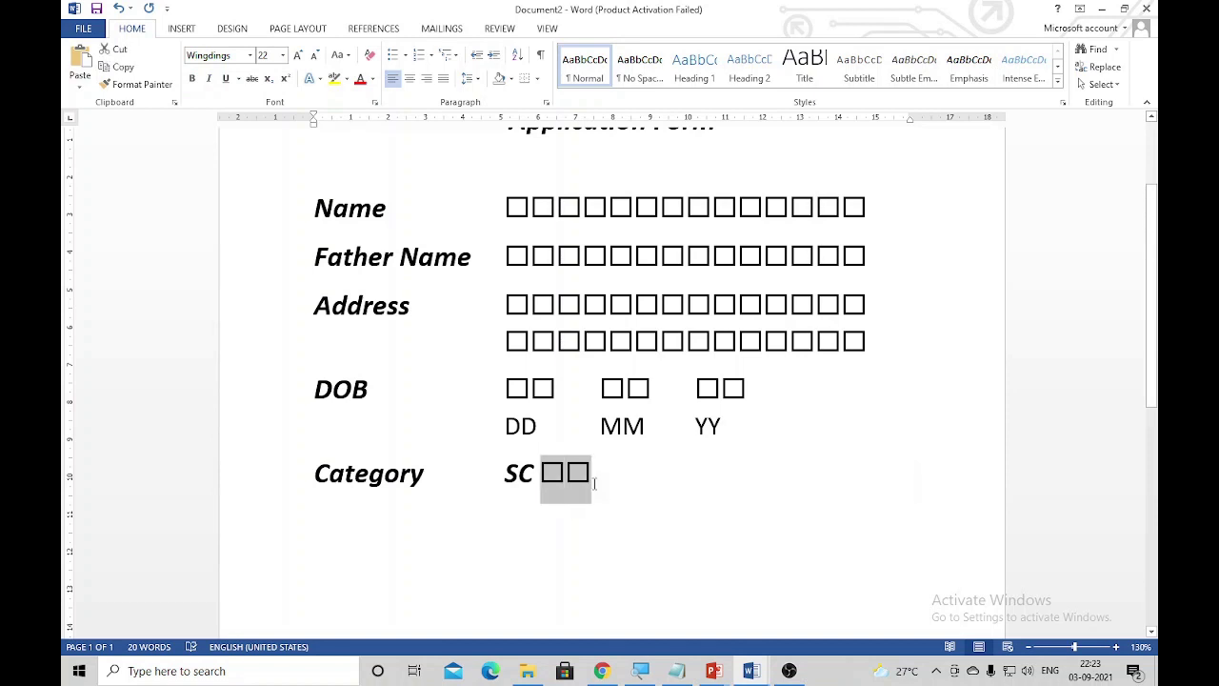
pyautogui.hotkey('shift', 'Left')
pyautogui.hotkey('shift', 'Left')
pyautogui.hotkey('shift', 'Left')
pyautogui.hotkey('ctrl', 'c')
pyautogui.press('Right')
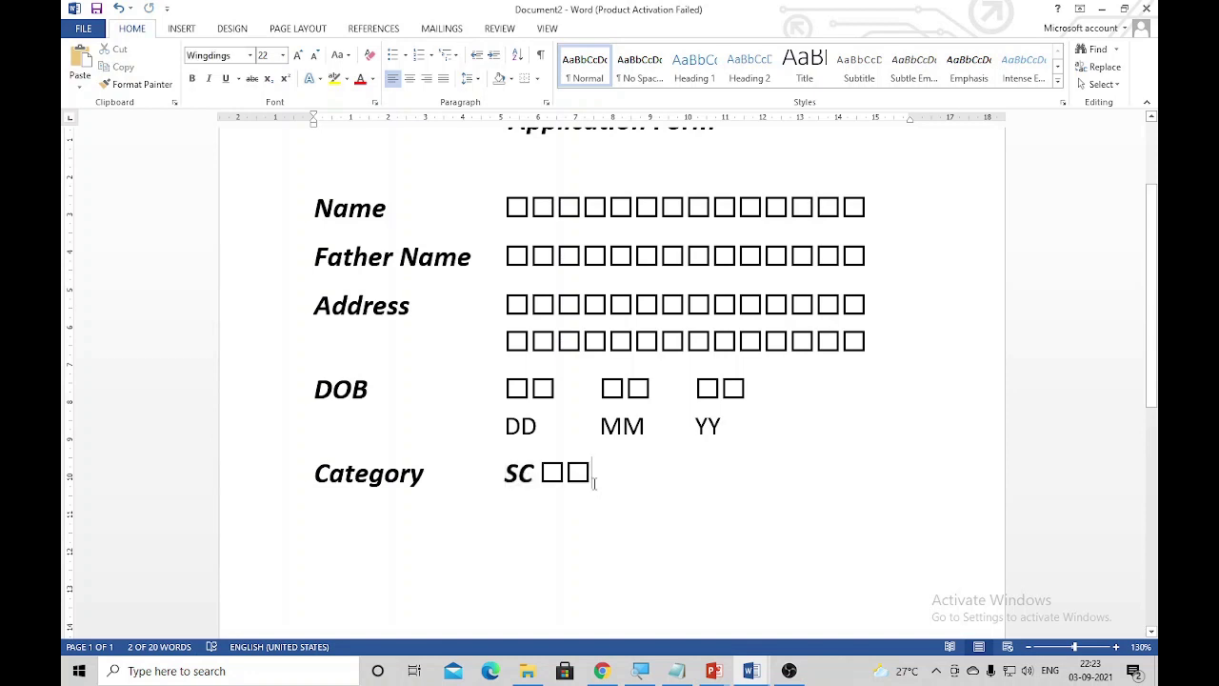
pyautogui.hotkey('ctrl', 'v')
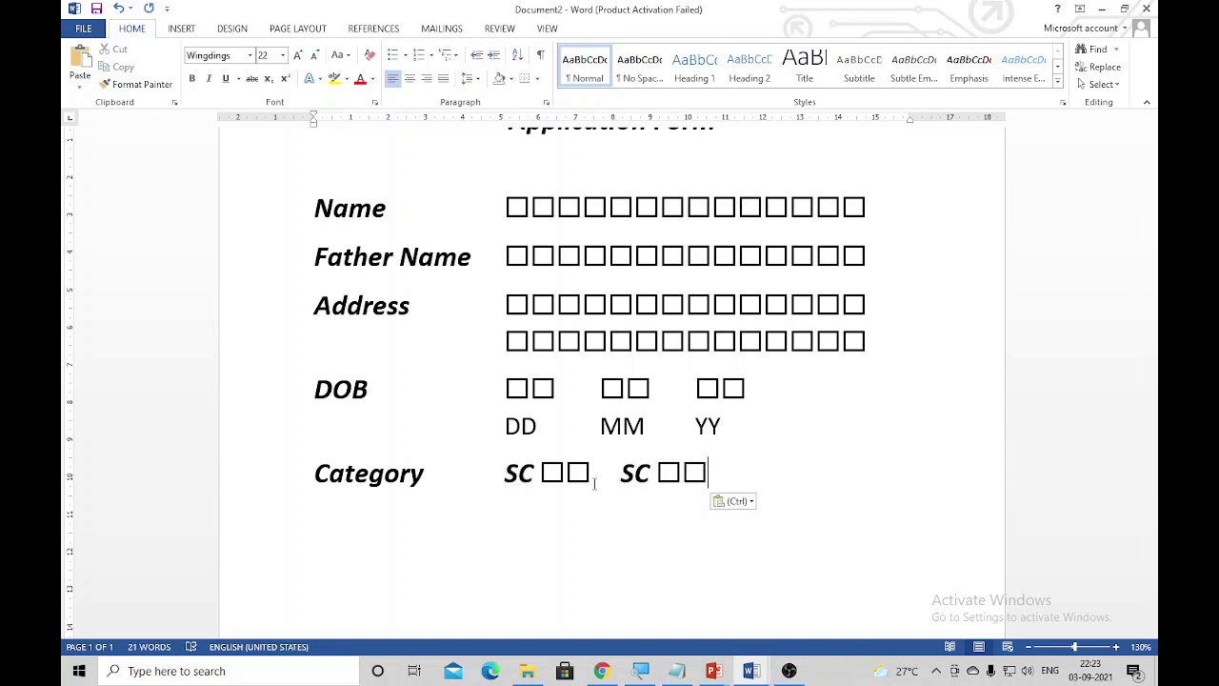
pyautogui.hotkey('ctrl', 'v')
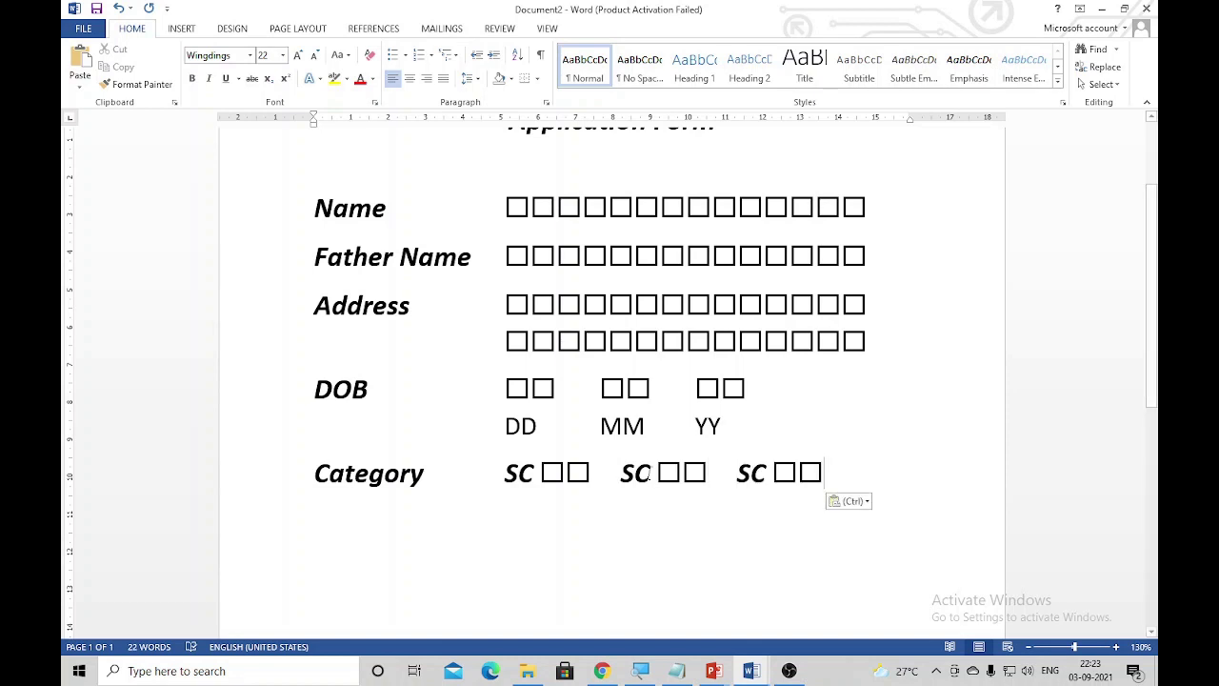
pyautogui.hotkey('ctrl', 'b')
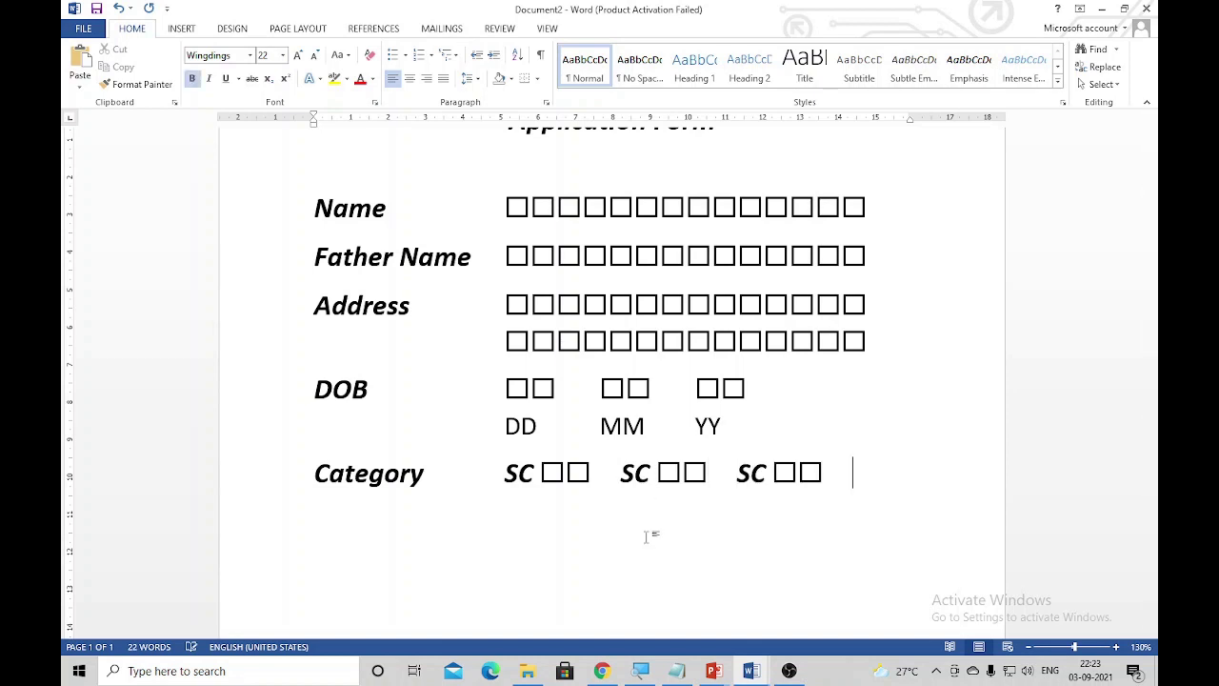
pyautogui.hotkey('ctrl', 'v')
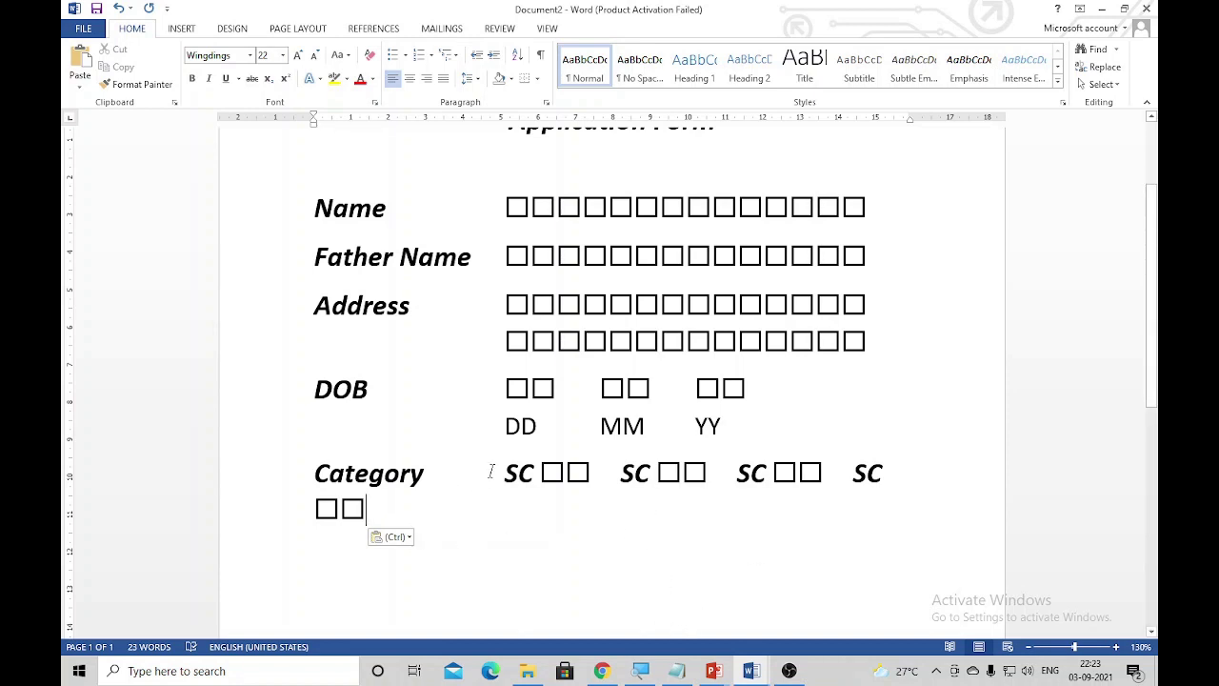
pyautogui.moveTo(492, 470); pyautogui.dragTo(519, 522)
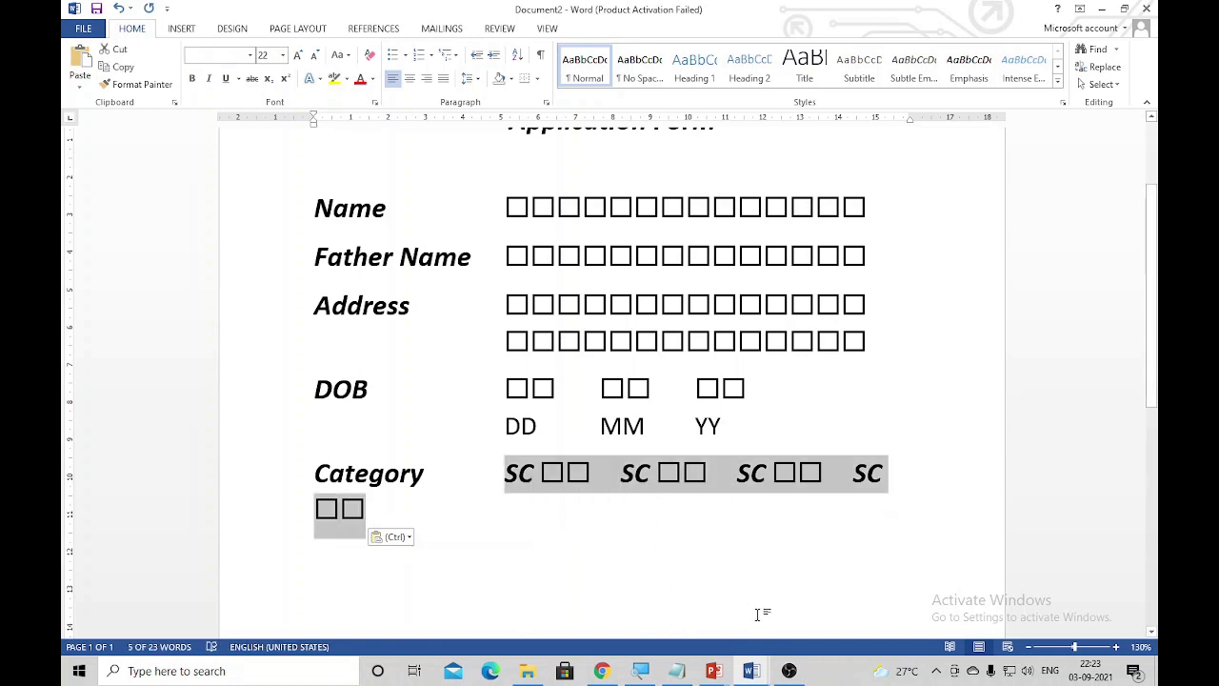
pyautogui.hotkey('ctrl', '[')
pyautogui.hotkey('ctrl', '[')
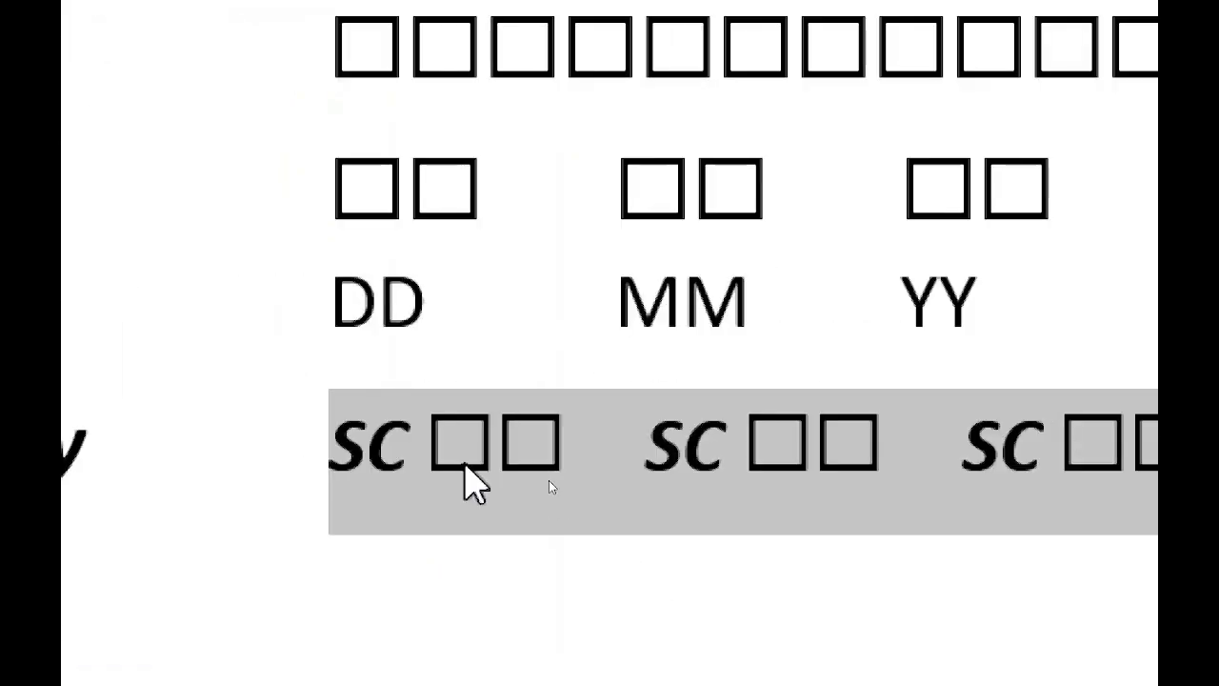
# Step: Rename the second and third category labels to ST and OBC
pyautogui.click(726, 481)
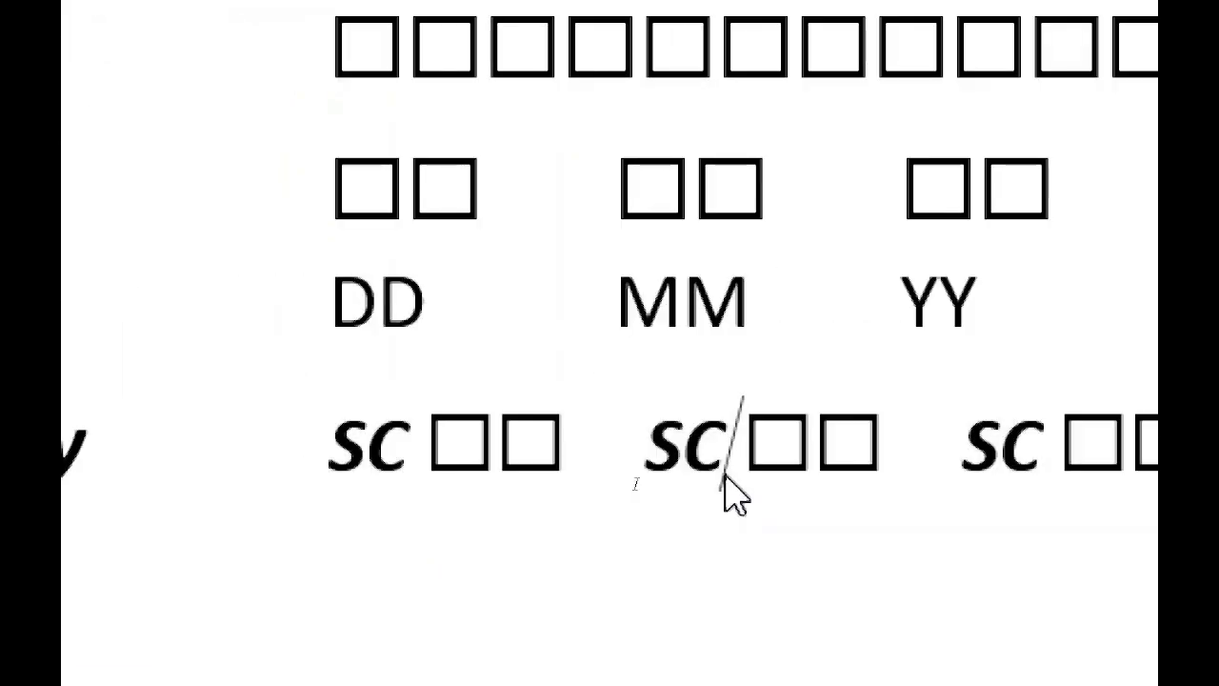
pyautogui.press('BackSpace')
pyautogui.write('T')
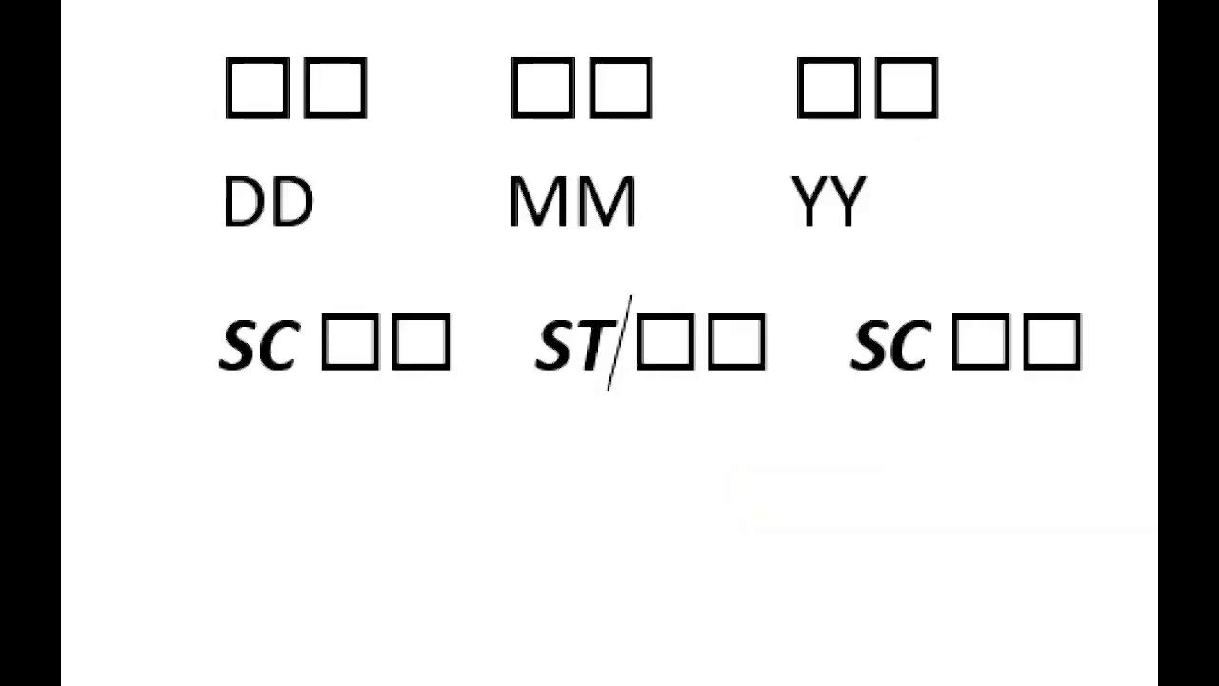
pyautogui.click(848, 350)
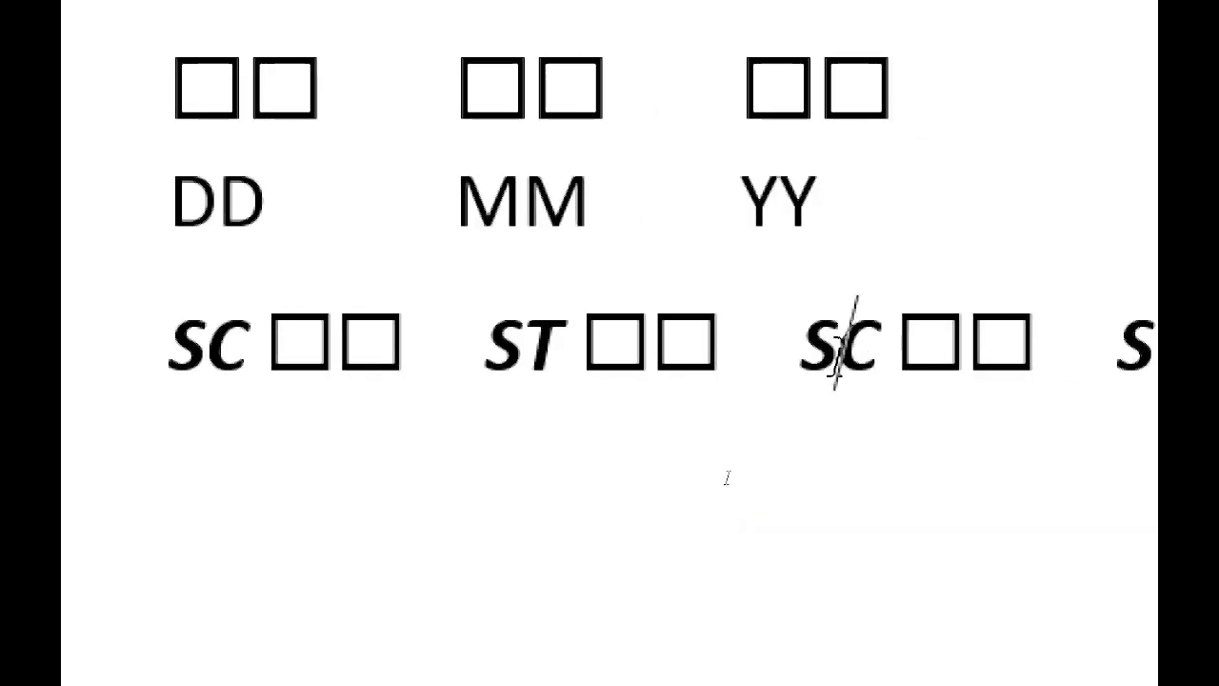
pyautogui.press('BackSpace')
pyautogui.write('O')
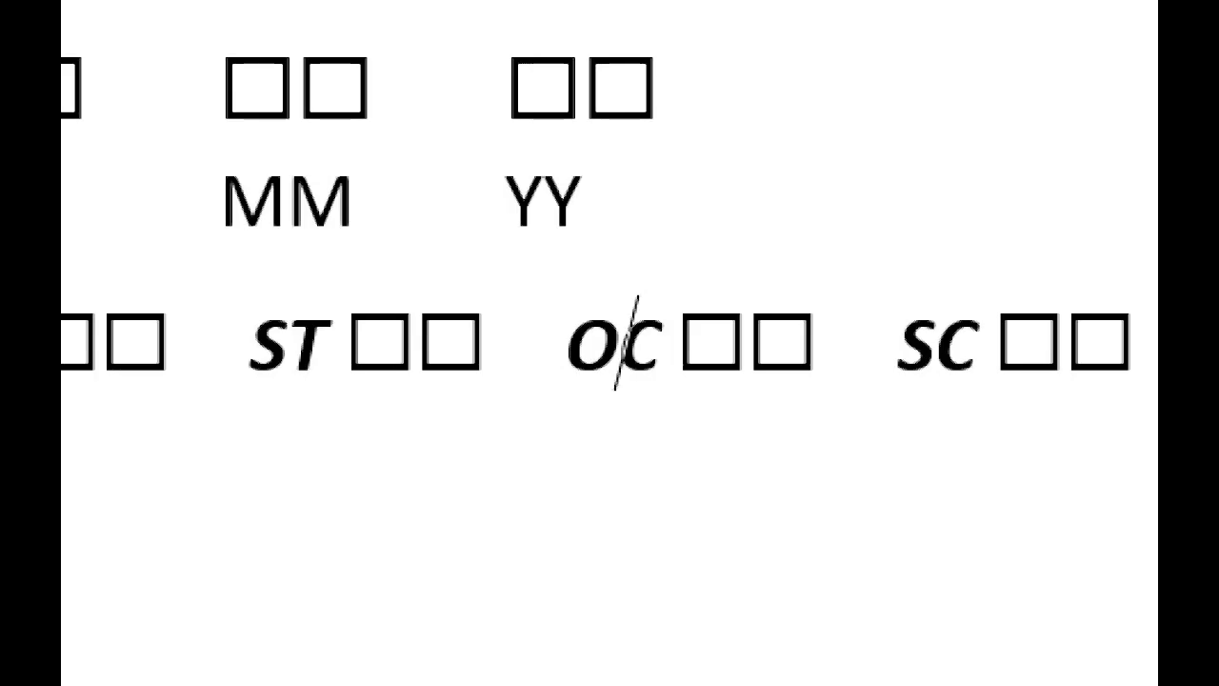
pyautogui.write('B')
# Step: Change the last label to Gen in a regular font, slightly enlarged
pyautogui.click(937, 348)
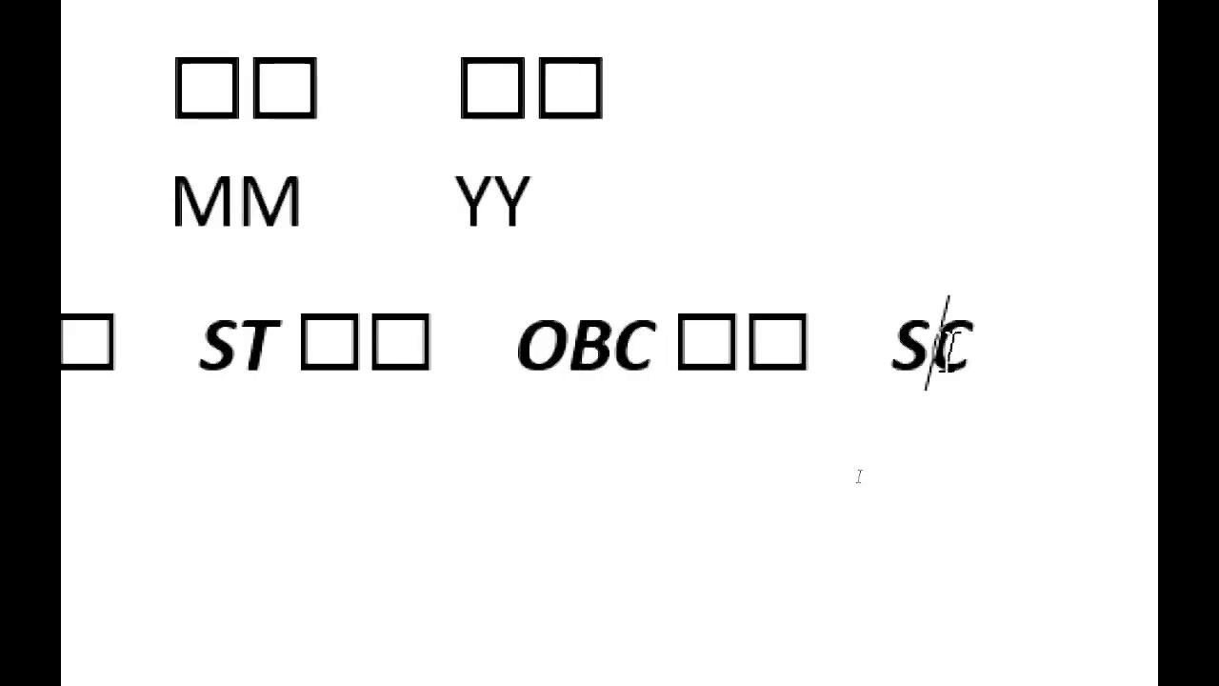
pyautogui.press('BackSpace')
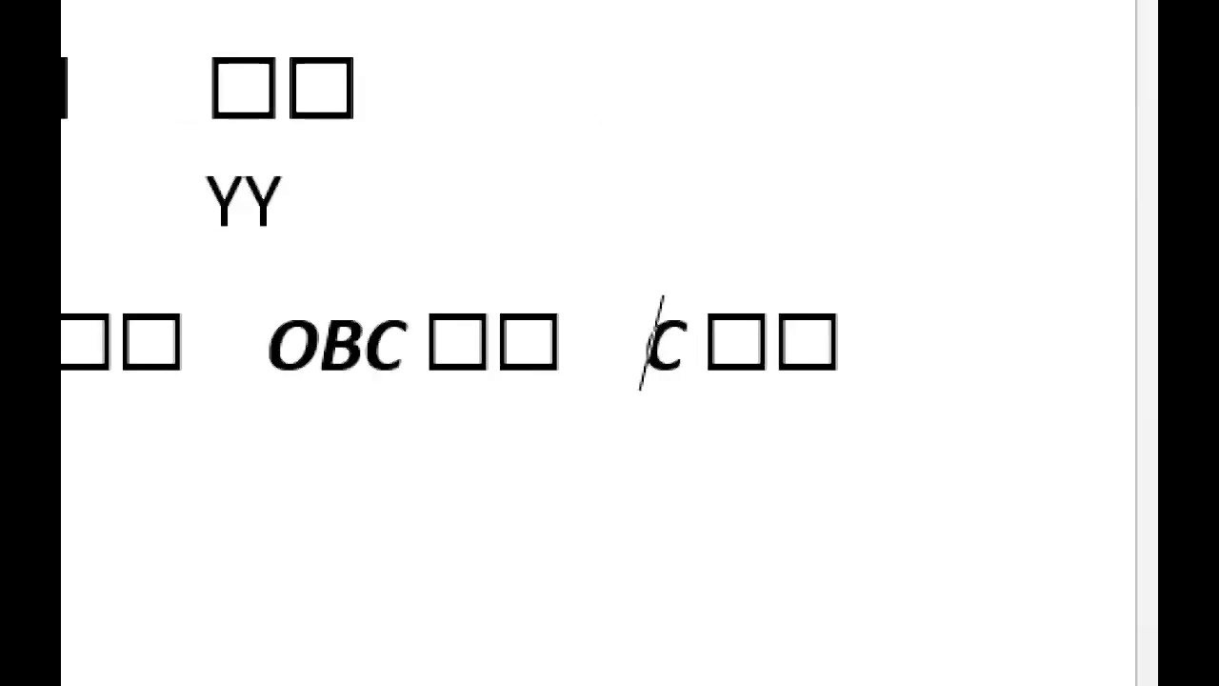
pyautogui.press('Delete')
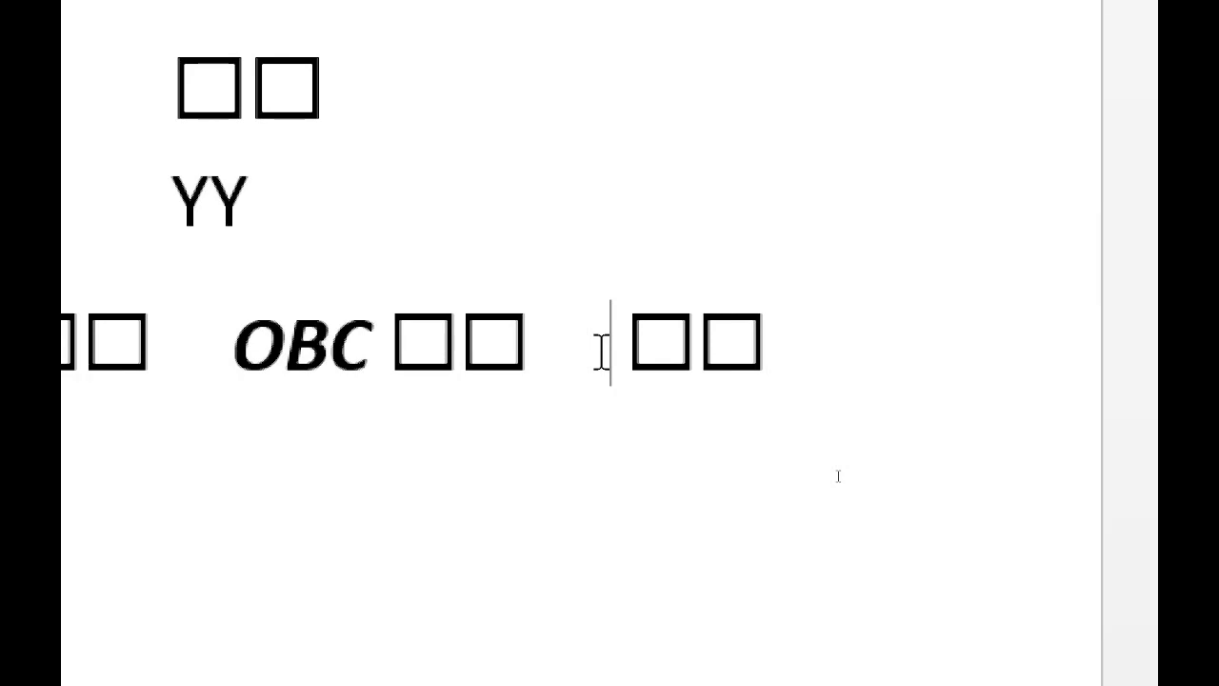
pyautogui.write('Gen')
pyautogui.hotkey('shift', 'Left')
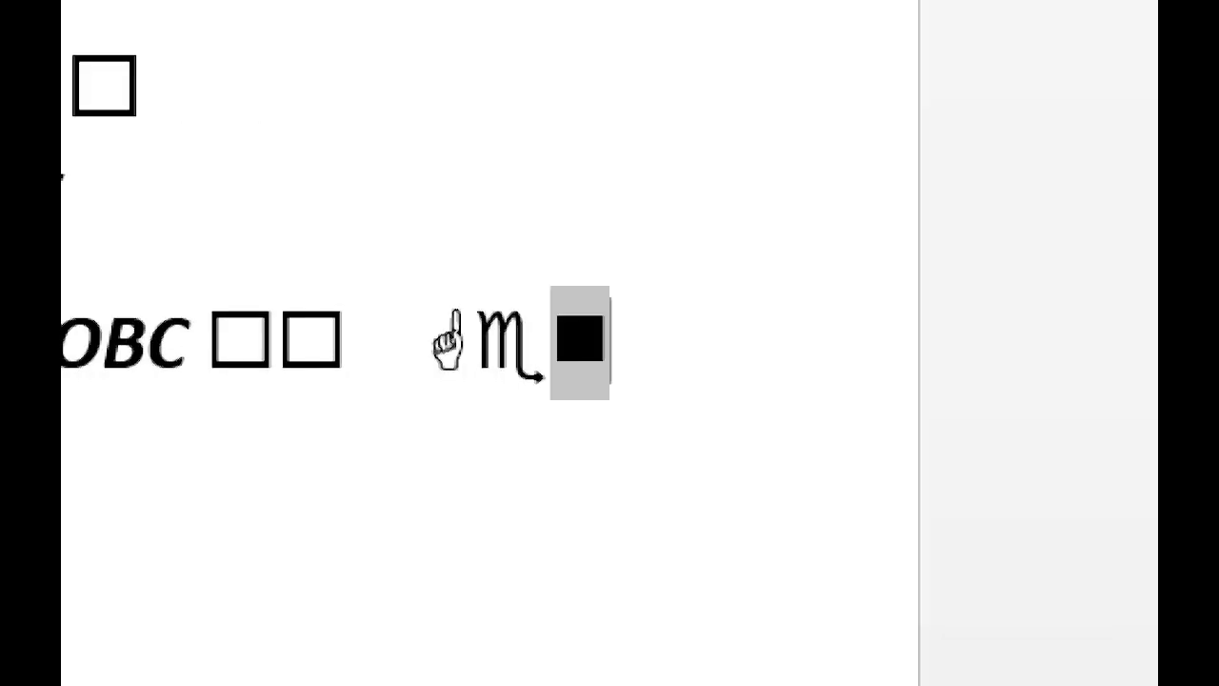
pyautogui.hotkey('ctrl', 'z')
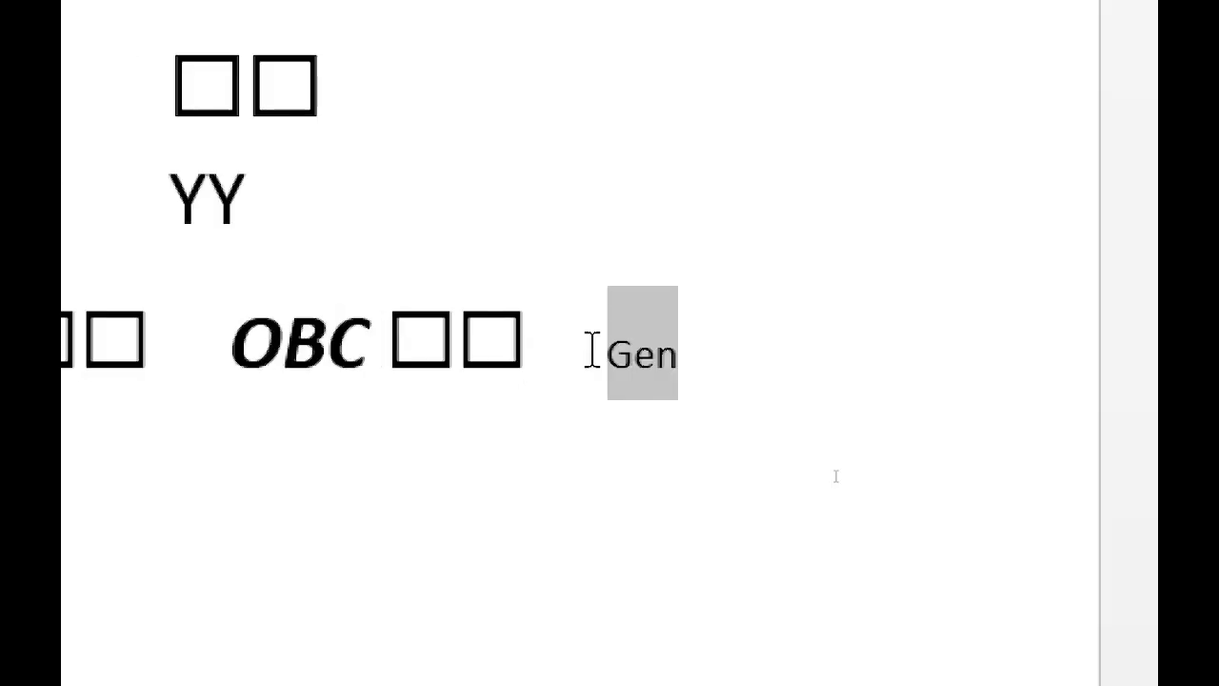
pyautogui.hotkey('ctrl', 'z')
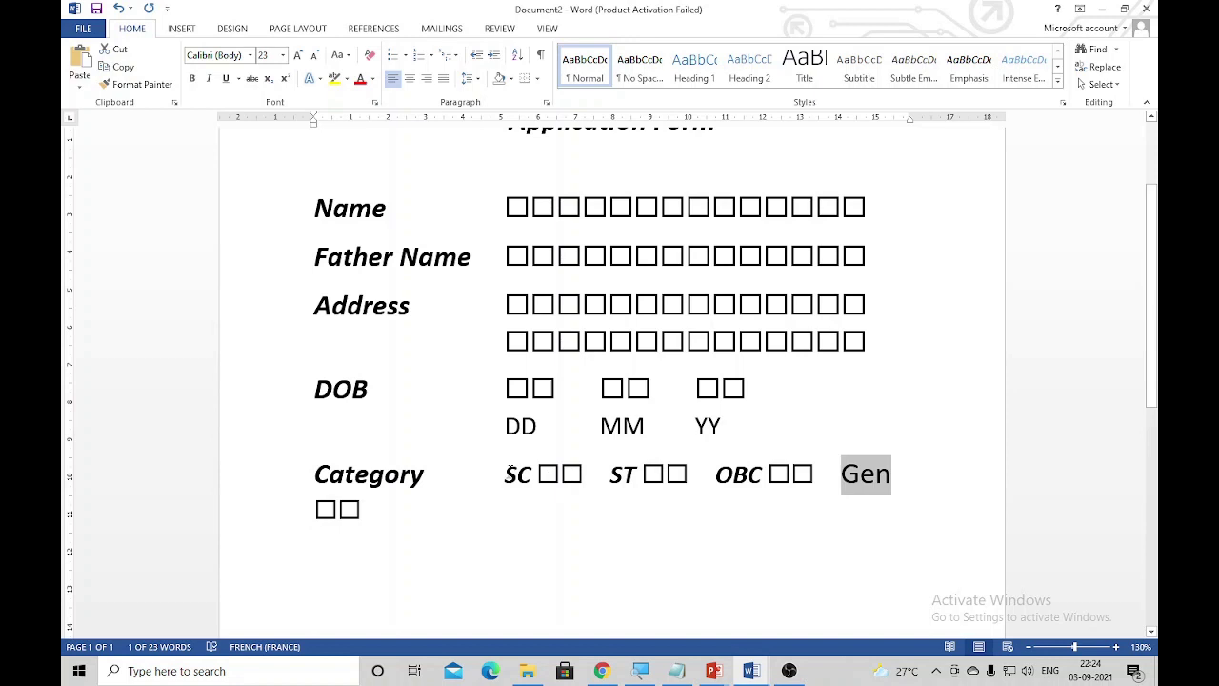
# Step: Shrink the font of the whole form so Gen's boxes fit on the Category line
pyautogui.hotkey('ctrl', 'a')
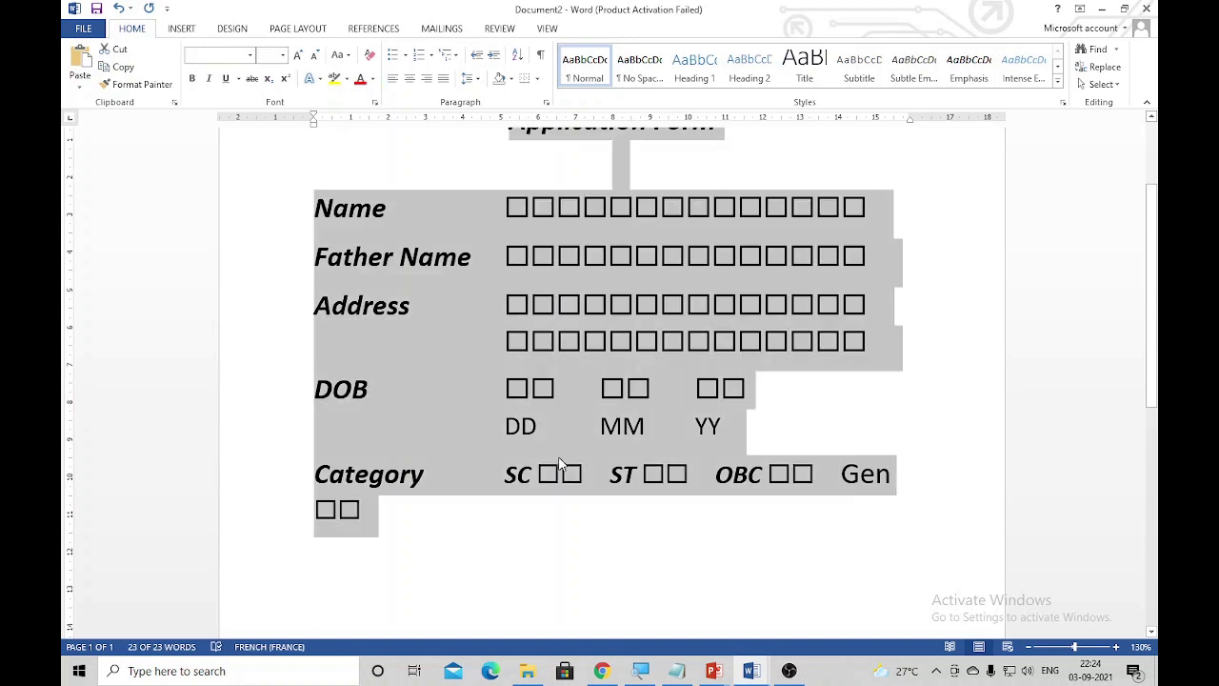
pyautogui.hotkey('ctrl', '[')
pyautogui.hotkey('ctrl', '[')
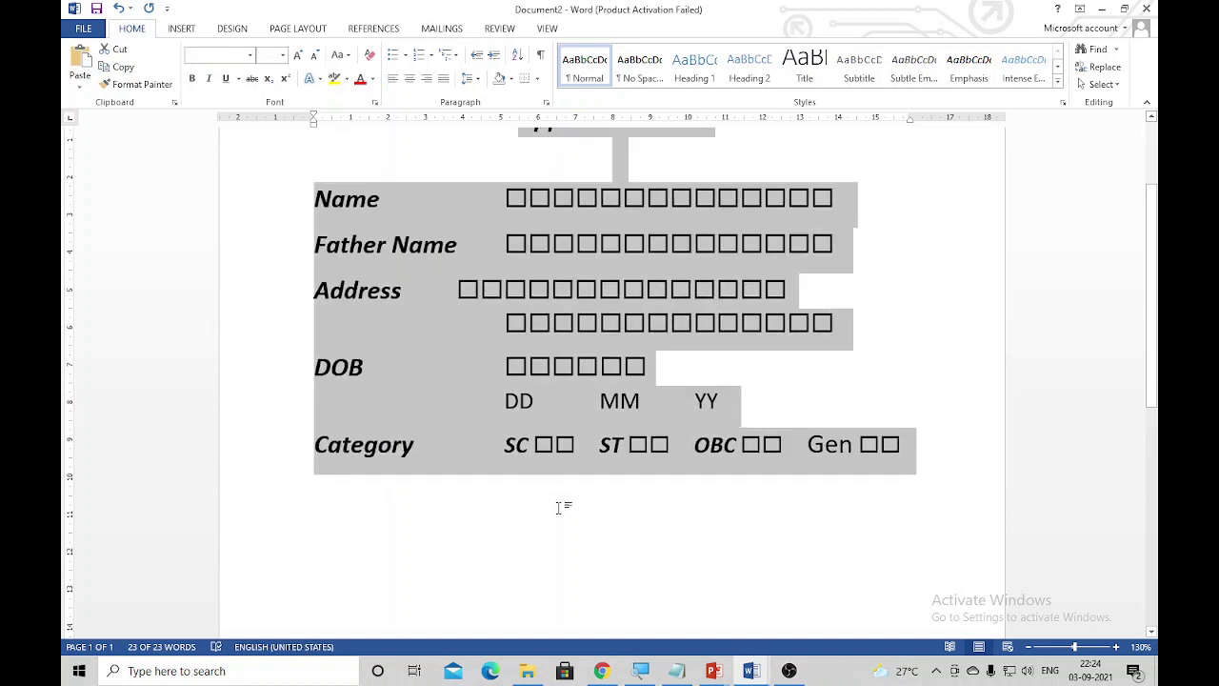
pyautogui.click(558, 506)
# Step: Indent the first Address box row with a tab to align it with the second
pyautogui.click(457, 295)
pyautogui.press('Tab')
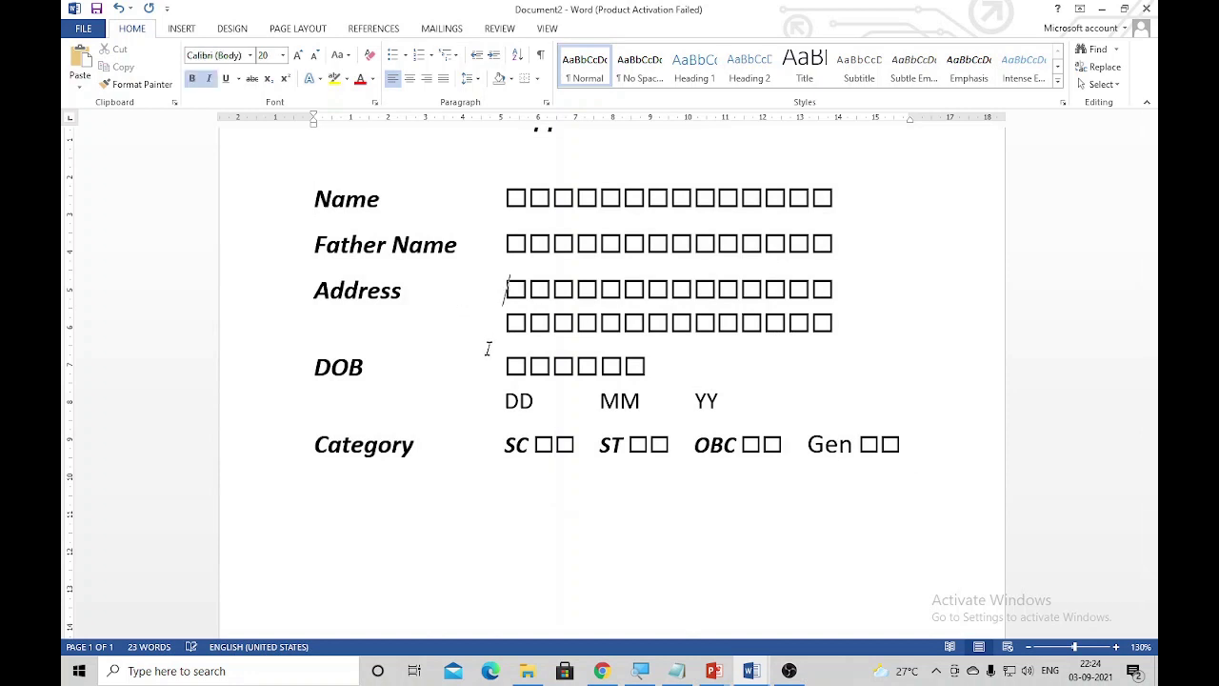
pyautogui.scroll(2, 731, 384)
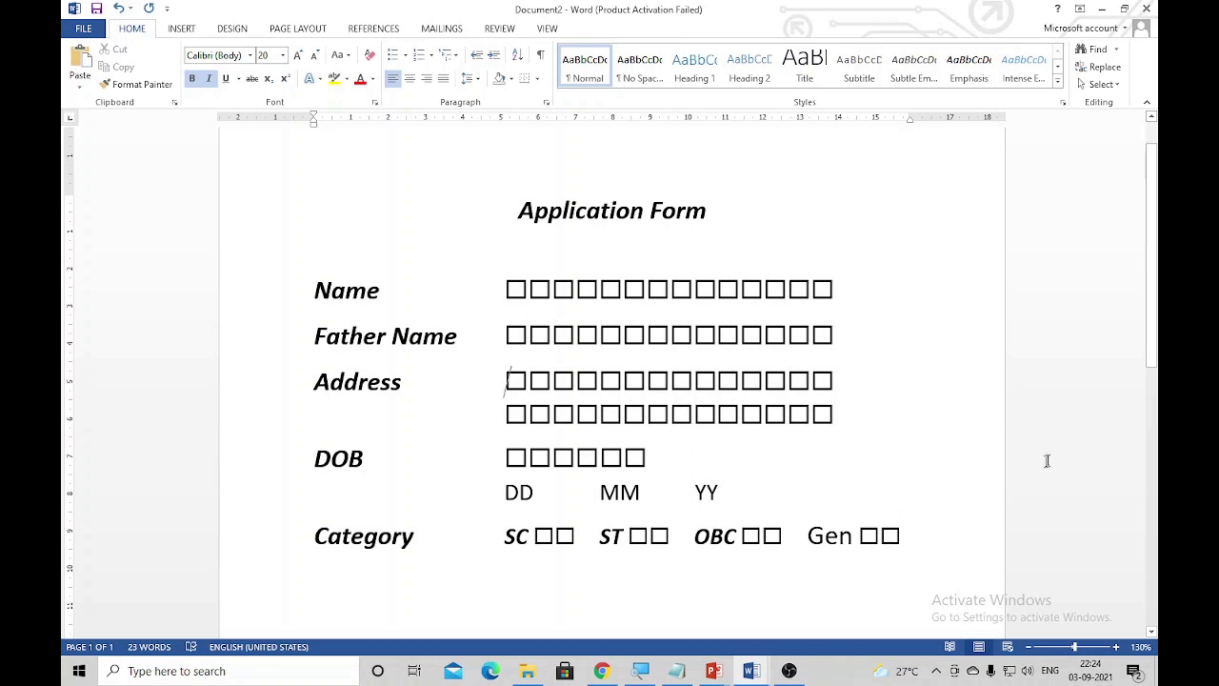
pyautogui.scroll(1, 1048, 381)
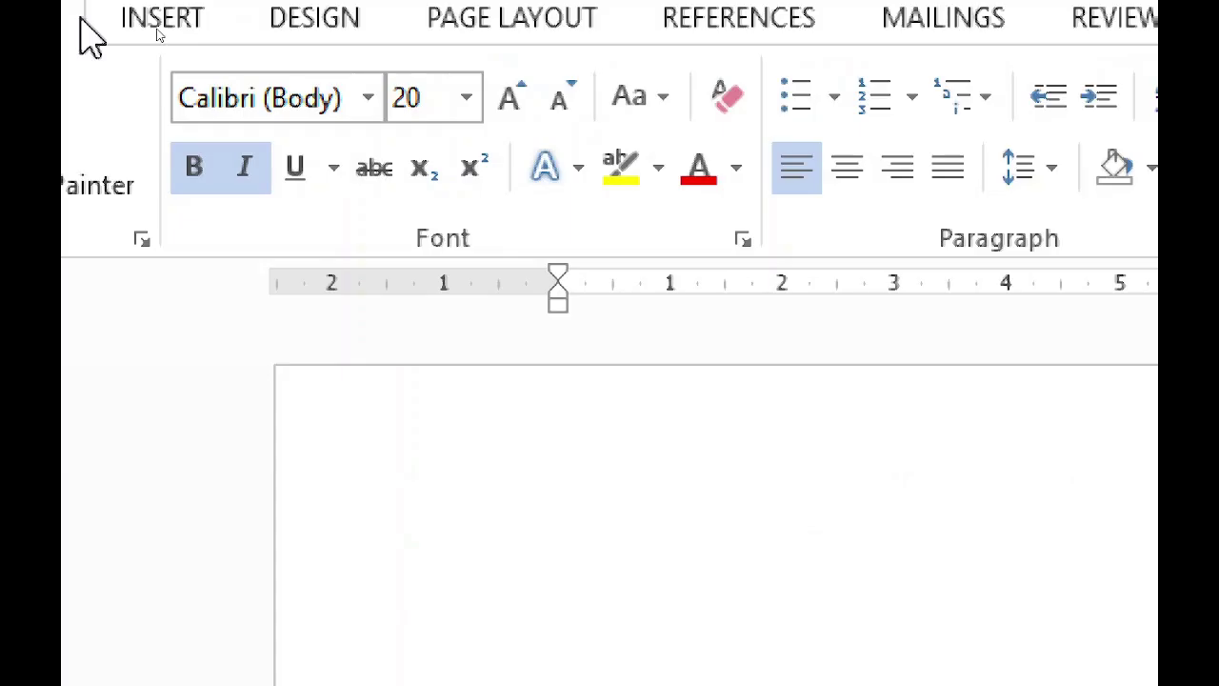
# Step: Draw a 4.33 × 3.66 cm rectangle beside the title with the white, green-outlined style
pyautogui.click(160, 32)
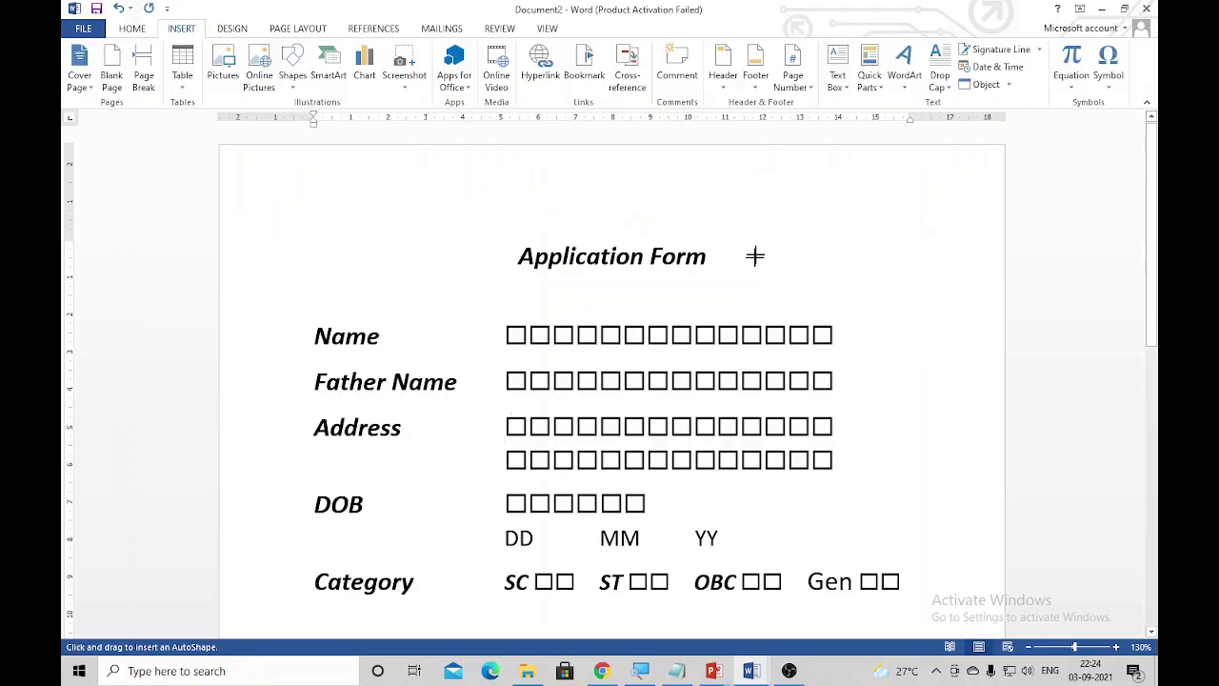
pyautogui.moveTo(814, 198)
pyautogui.mouseDown()
pyautogui.moveTo(891, 310)
pyautogui.moveTo(878, 305)
pyautogui.mouseUp()
pyautogui.moveTo(854, 261)
pyautogui.mouseDown()
pyautogui.moveTo(925, 304)
pyautogui.moveTo(925, 340)
pyautogui.mouseUp()
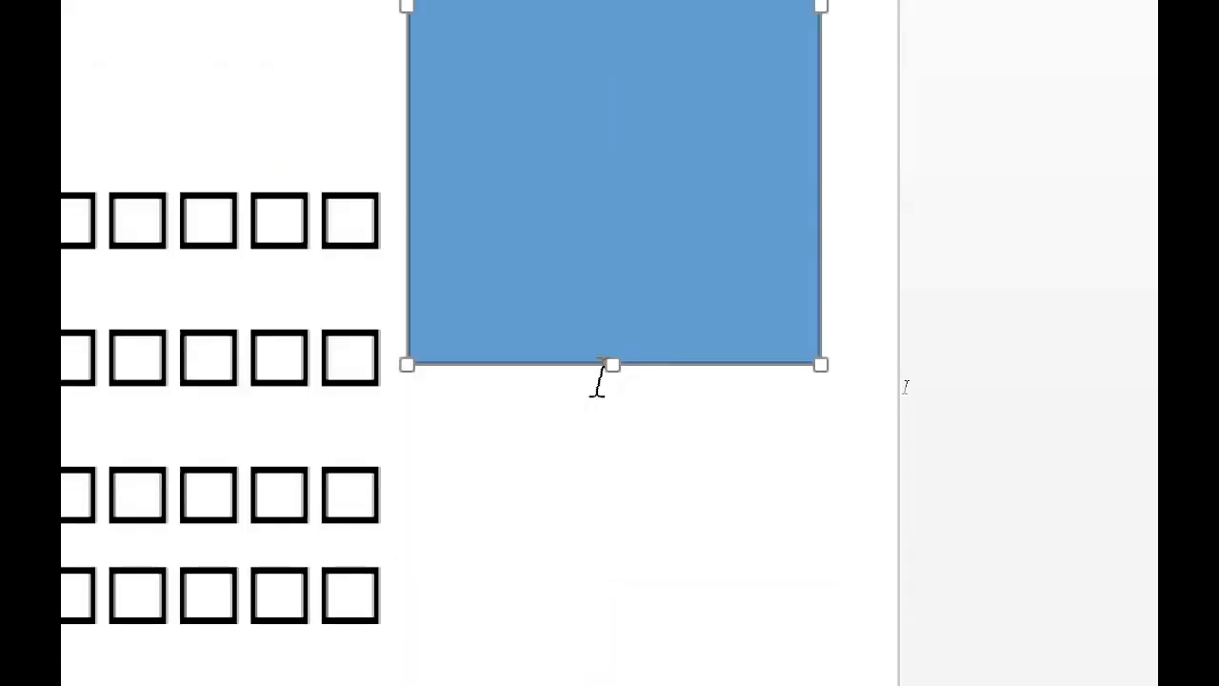
pyautogui.moveTo(613, 366)
pyautogui.mouseDown()
pyautogui.moveTo(932, 276)
pyautogui.moveTo(929, 300)
pyautogui.mouseUp()
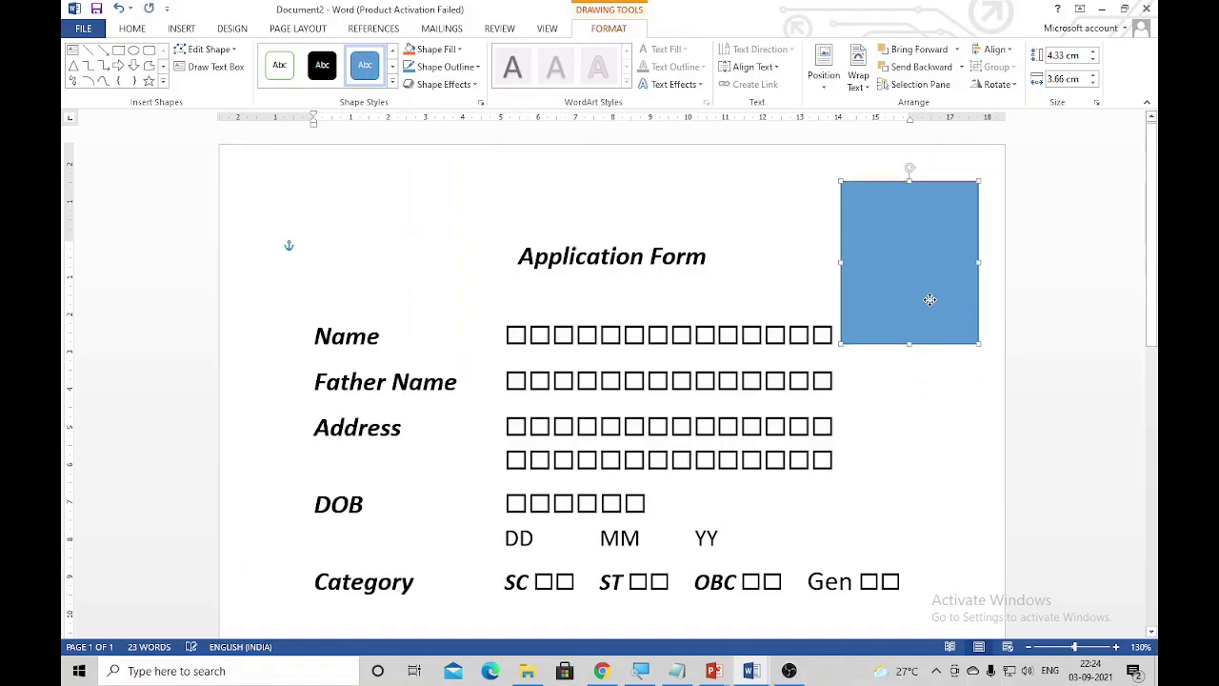
pyautogui.click(279, 64)
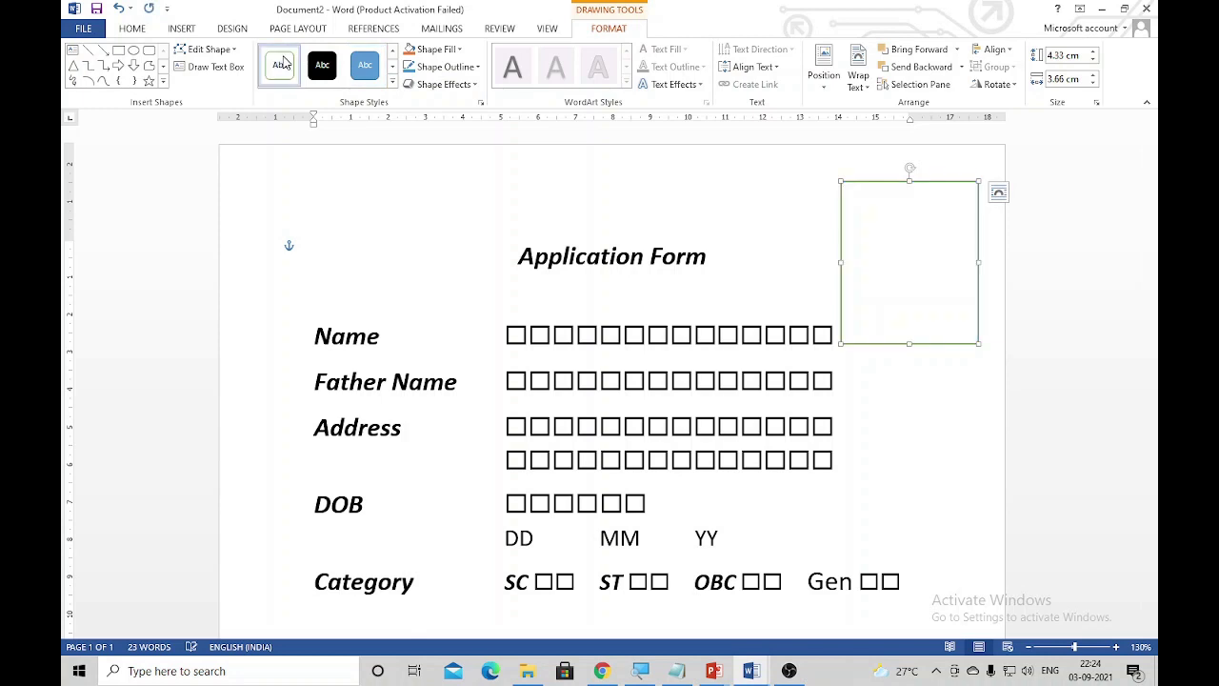
pyautogui.click(956, 466)
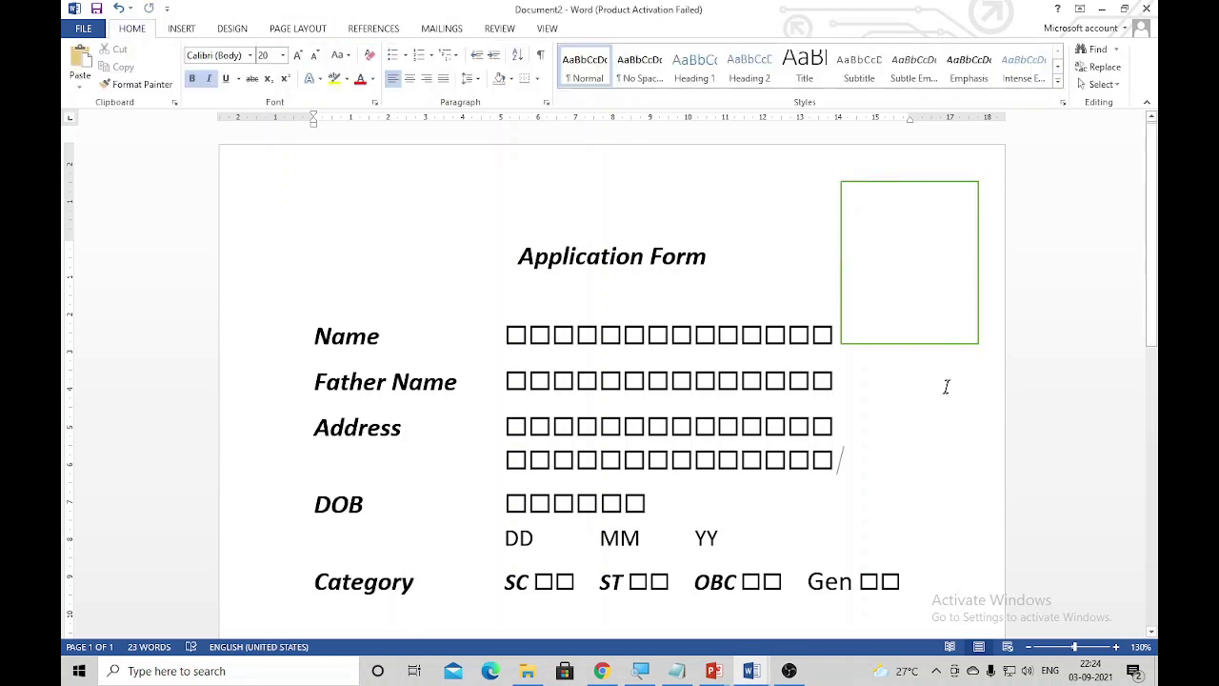
# Step: Select the entire application form and rectangle and delete it, leaving a blank 0-word page
pyautogui.scroll(-2, 918, 405)
pyautogui.scroll(-3, 918, 405)
pyautogui.scroll(3, 913, 402)
pyautogui.scroll(1, 906, 403)
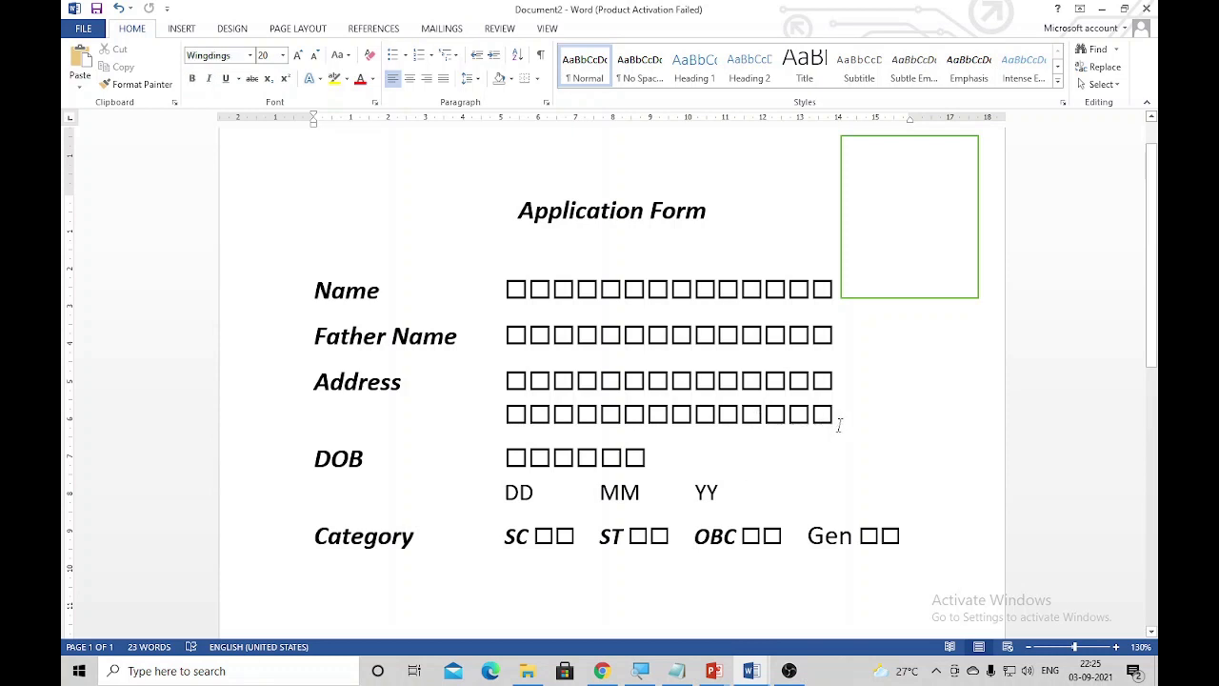
pyautogui.moveTo(837, 425); pyautogui.dragTo(563, 310)
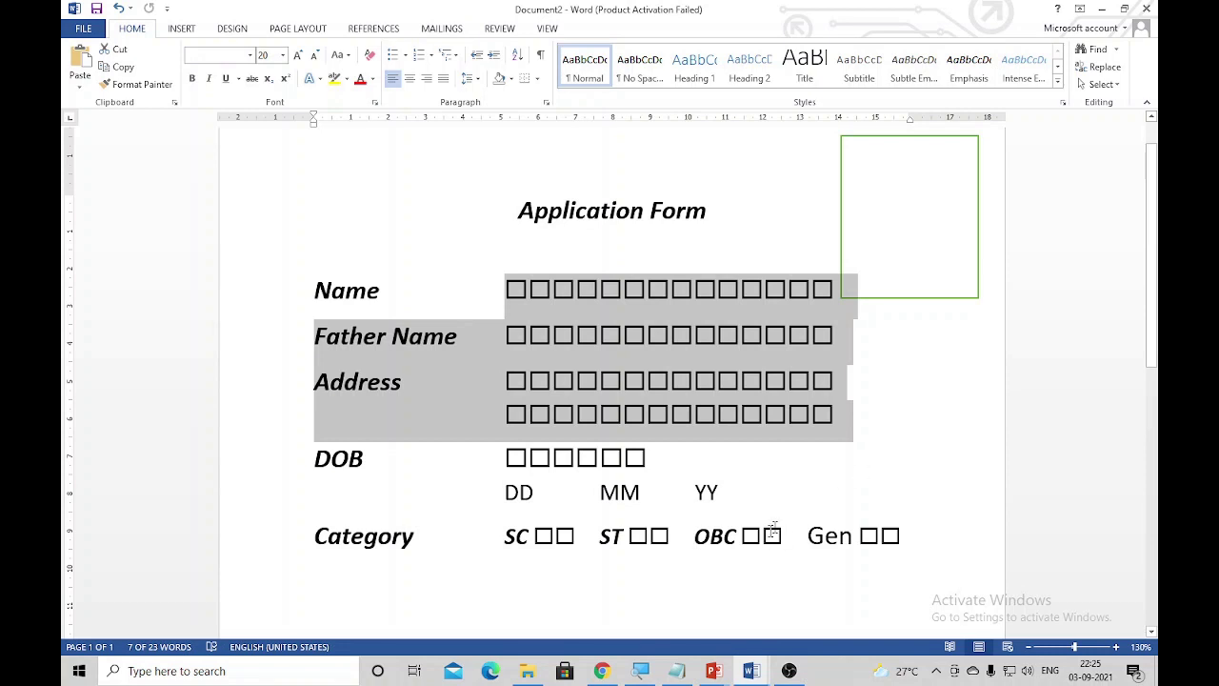
pyautogui.click(806, 491)
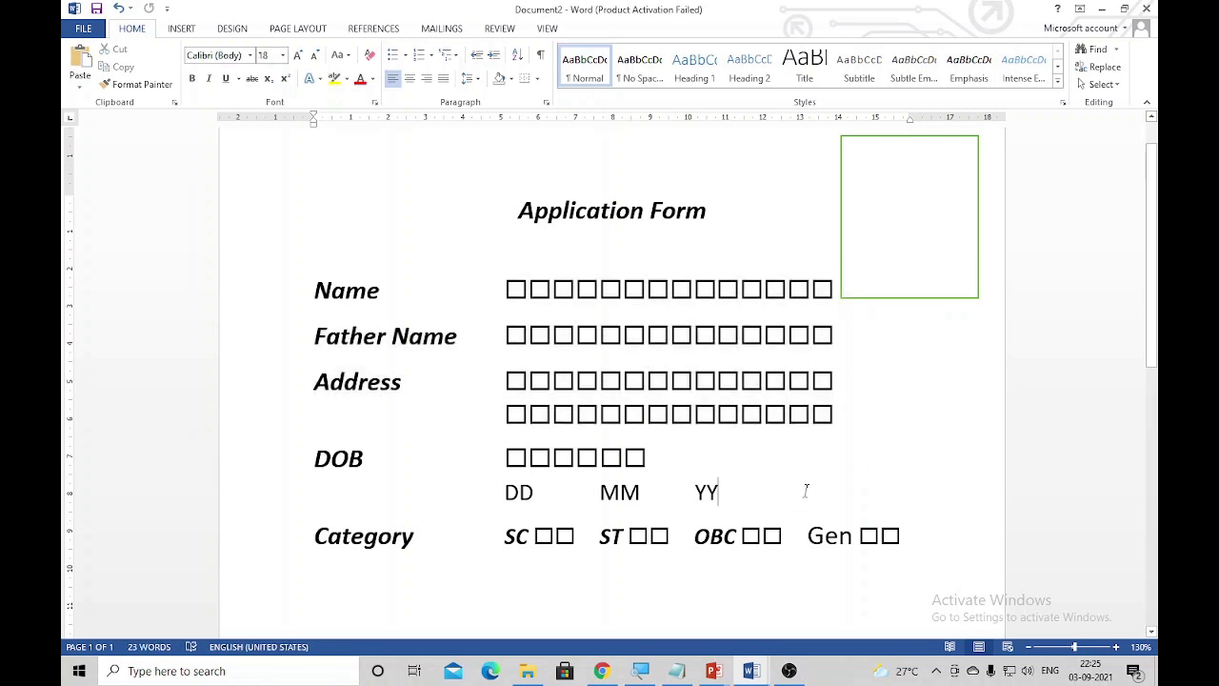
pyautogui.hotkey('ctrl', 'a')
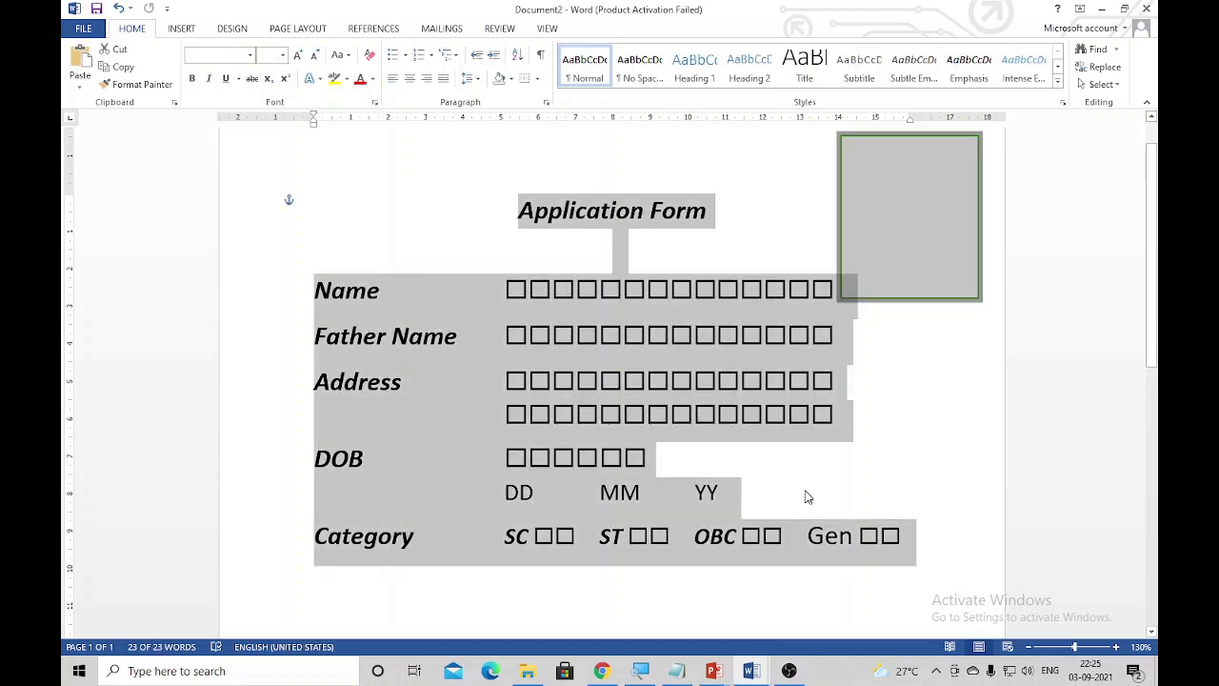
pyautogui.press('Delete')
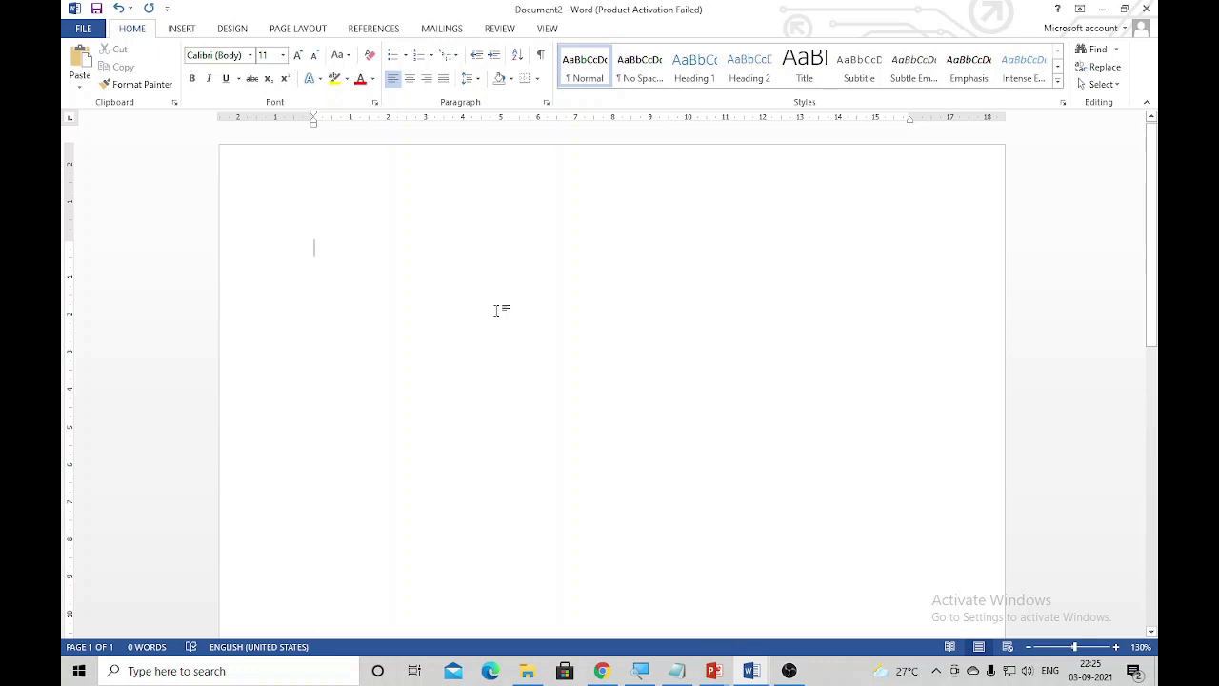
# Step: Type the tab-separated letters A B C D and enlarge them to 32 pt
pyautogui.hotkey('alt', 'shift')
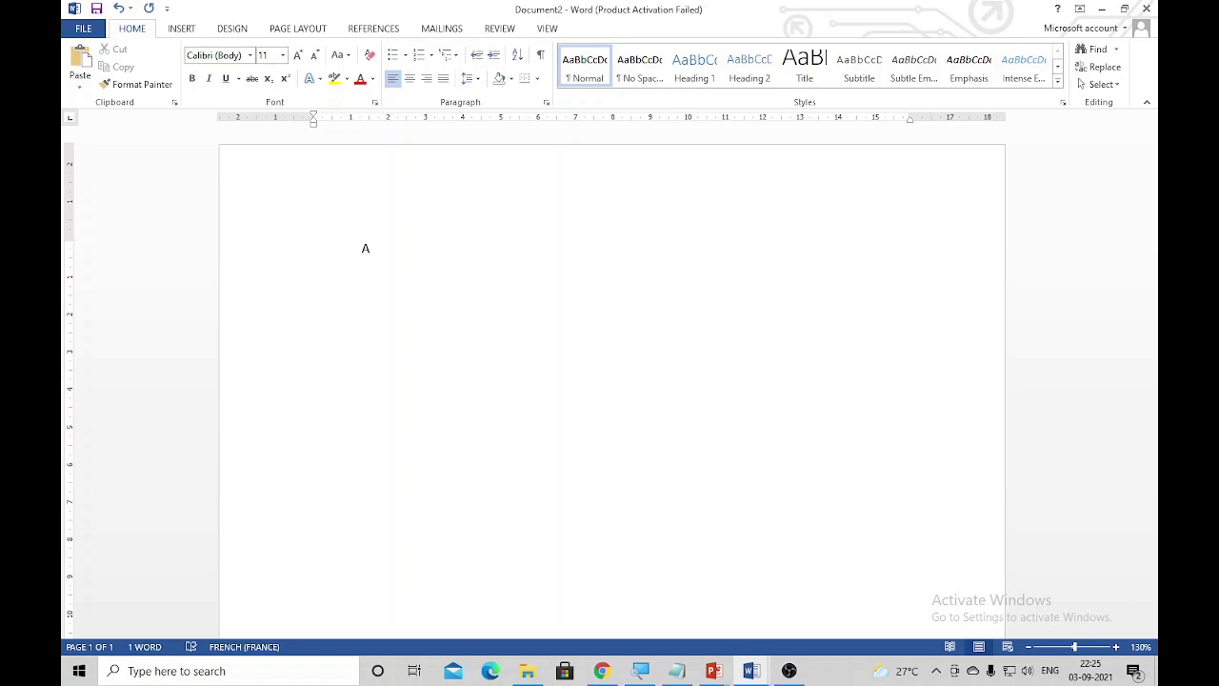
pyautogui.write('B\tC\t')
pyautogui.write('D')
pyautogui.hotkey('ctrl', 'a')
pyautogui.hotkey('ctrl', 'shift', '.')
pyautogui.hotkey('ctrl', 'shift', '.')
pyautogui.hotkey('ctrl', 'shift', '.')
pyautogui.hotkey('ctrl', 'shift', '.')
pyautogui.hotkey('ctrl', 'shift', '.')
pyautogui.hotkey('ctrl', 'shift', '.')
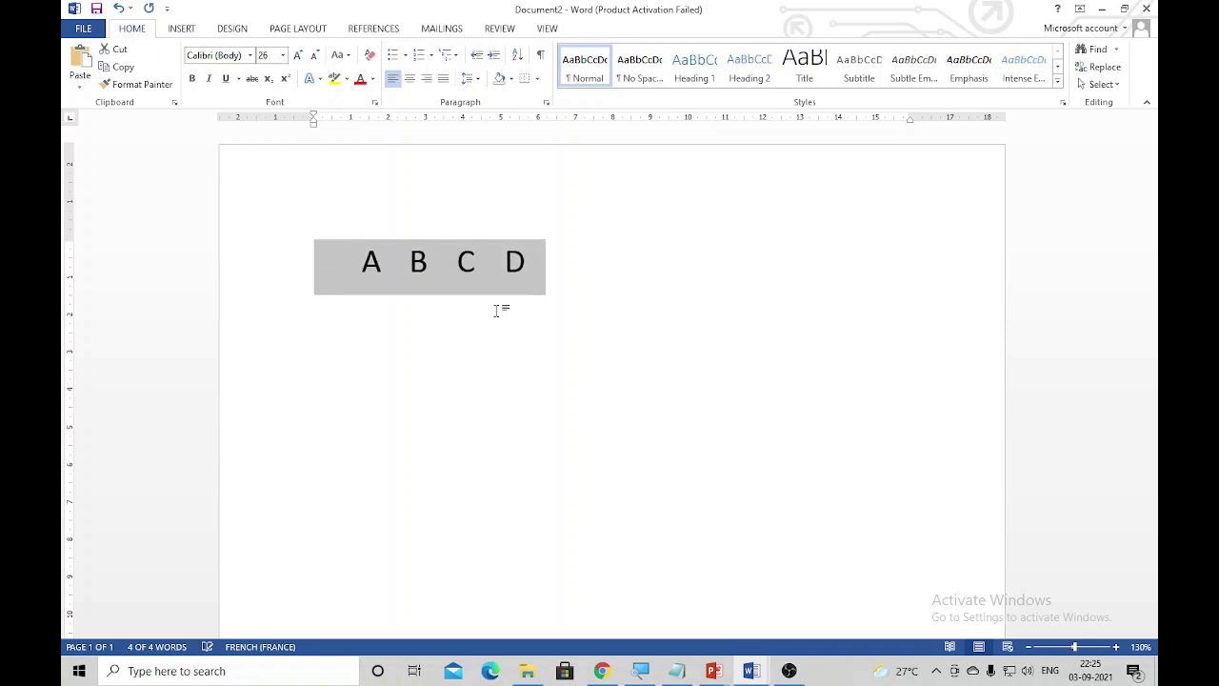
pyautogui.hotkey('ctrl', ']')
pyautogui.hotkey('ctrl', ']')
pyautogui.hotkey('ctrl', ']')
# Step: Insert an extra tab before B, C and D to spread the letters evenly
pyautogui.click(422, 299)
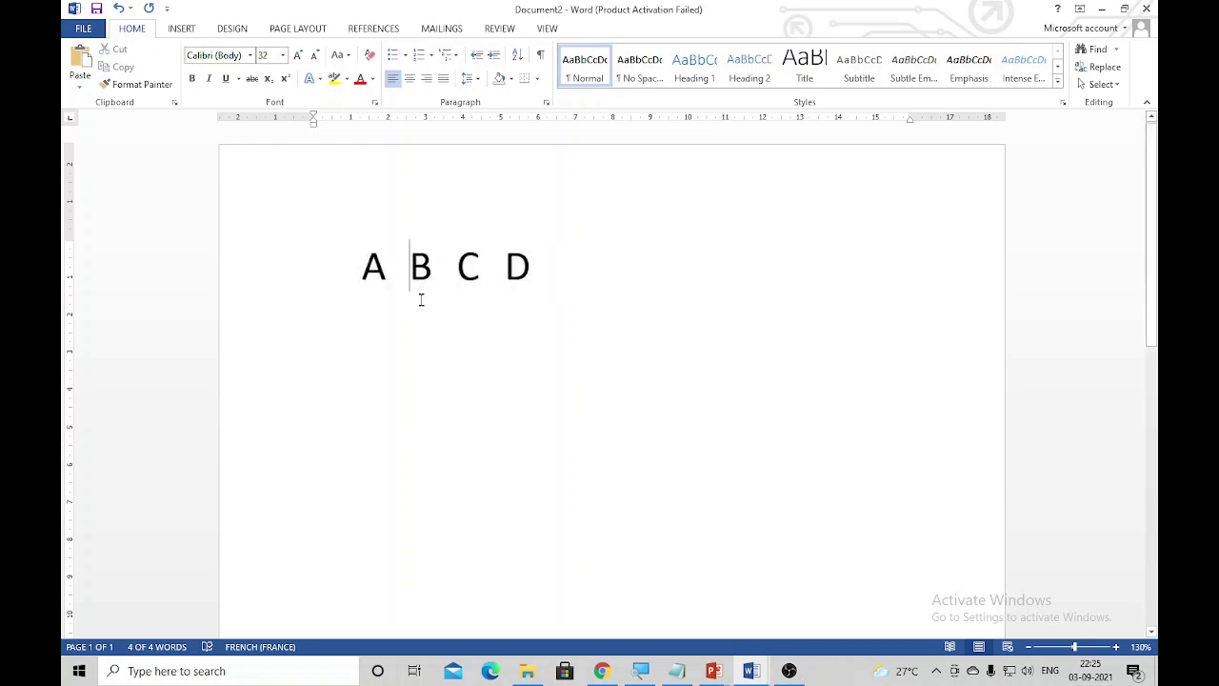
pyautogui.write('`')
pyautogui.press('BackSpace')
pyautogui.press('Tab')
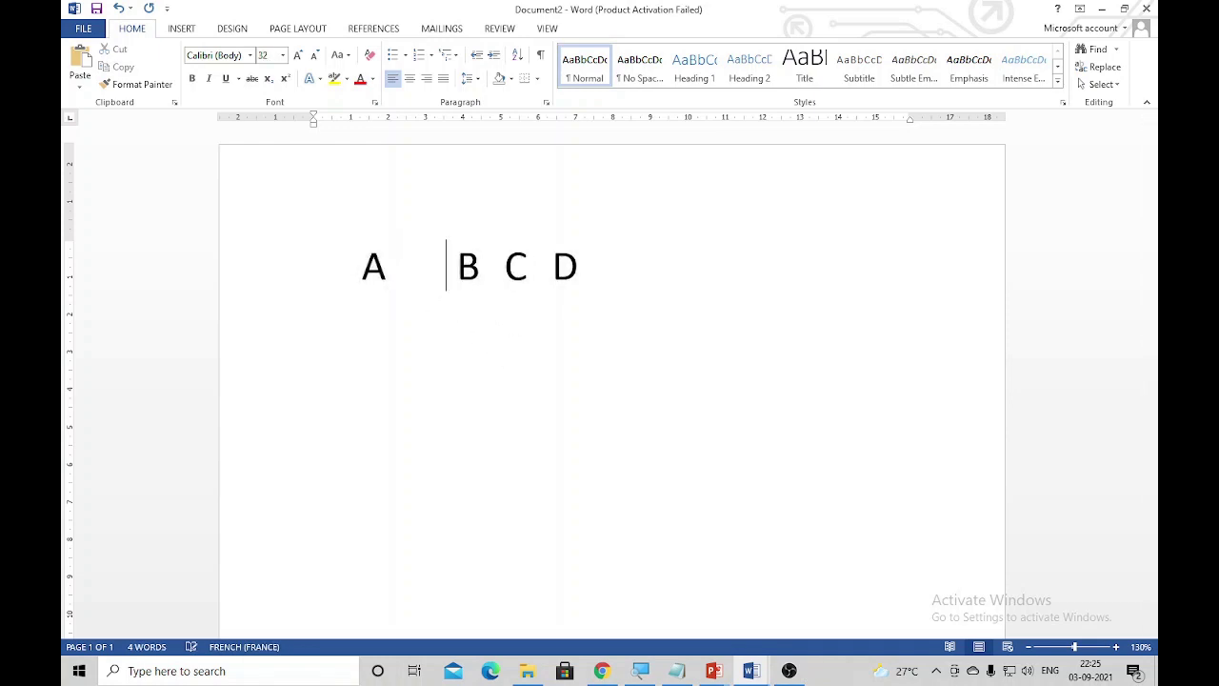
pyautogui.click(505, 266)
pyautogui.press('Tab')
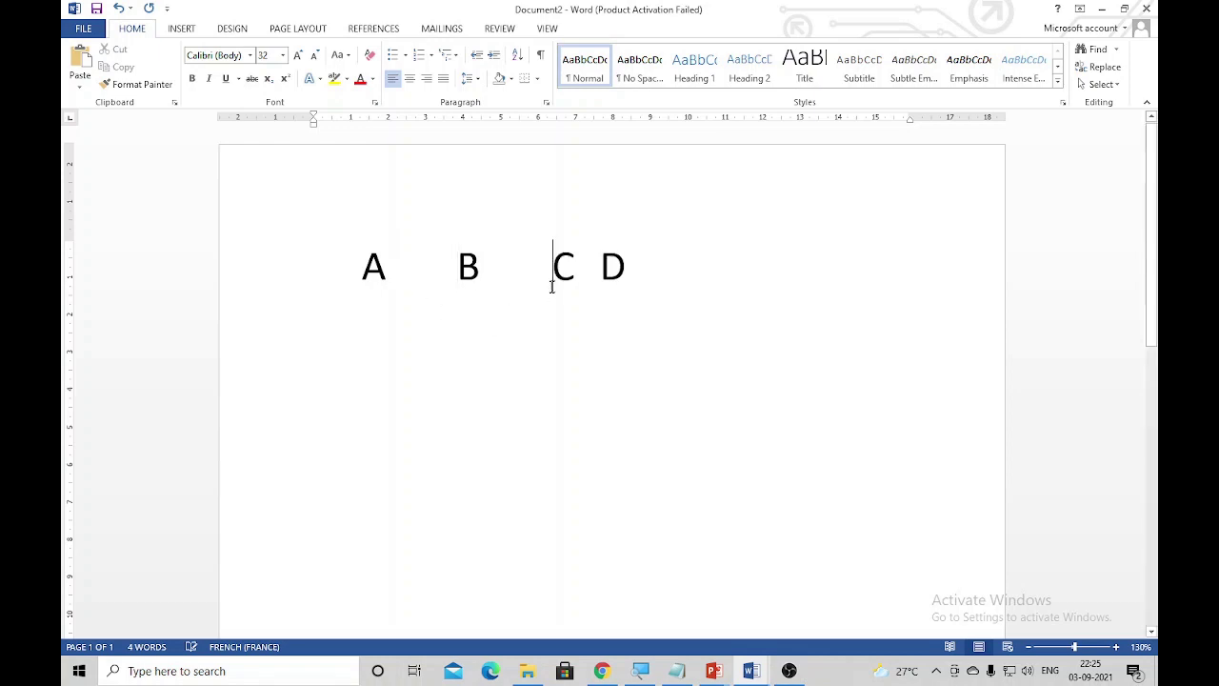
pyautogui.click(601, 267)
pyautogui.press('Tab')
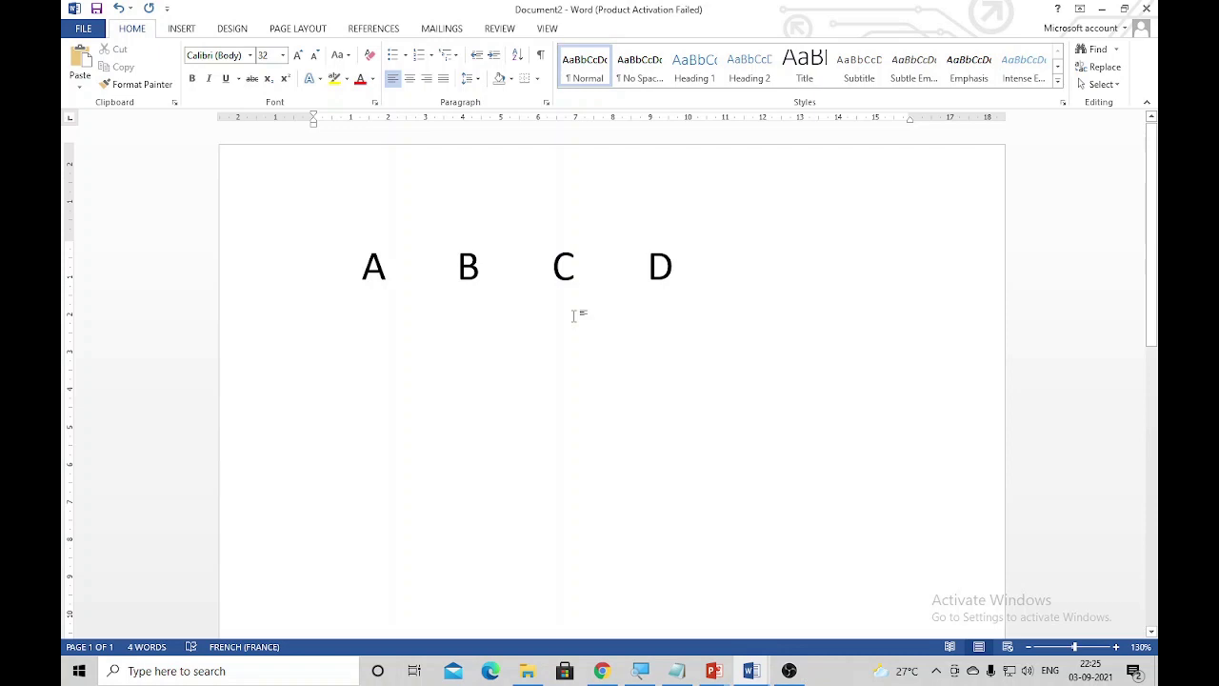
# Step: Start a new line below the letters, type 1, then remove it again
pyautogui.press('Return')
pyautogui.write('1')
pyautogui.press('Tab')
pyautogui.press('BackSpace')
pyautogui.press('Return')
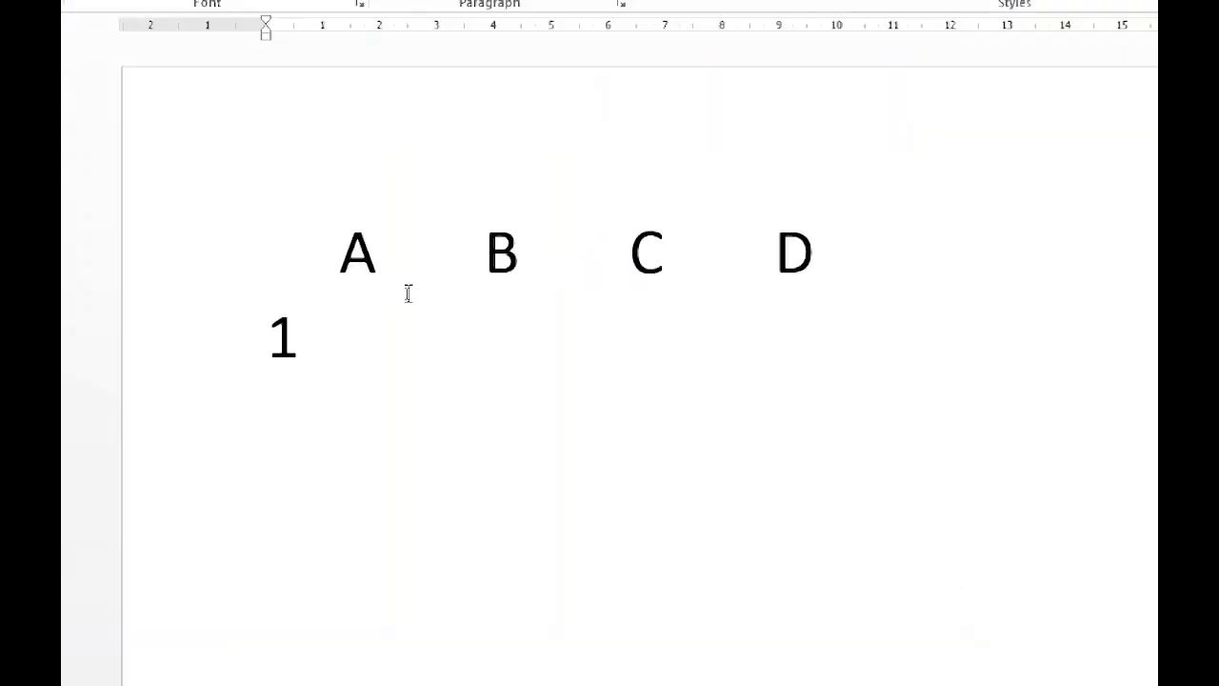
pyautogui.press('BackSpace')
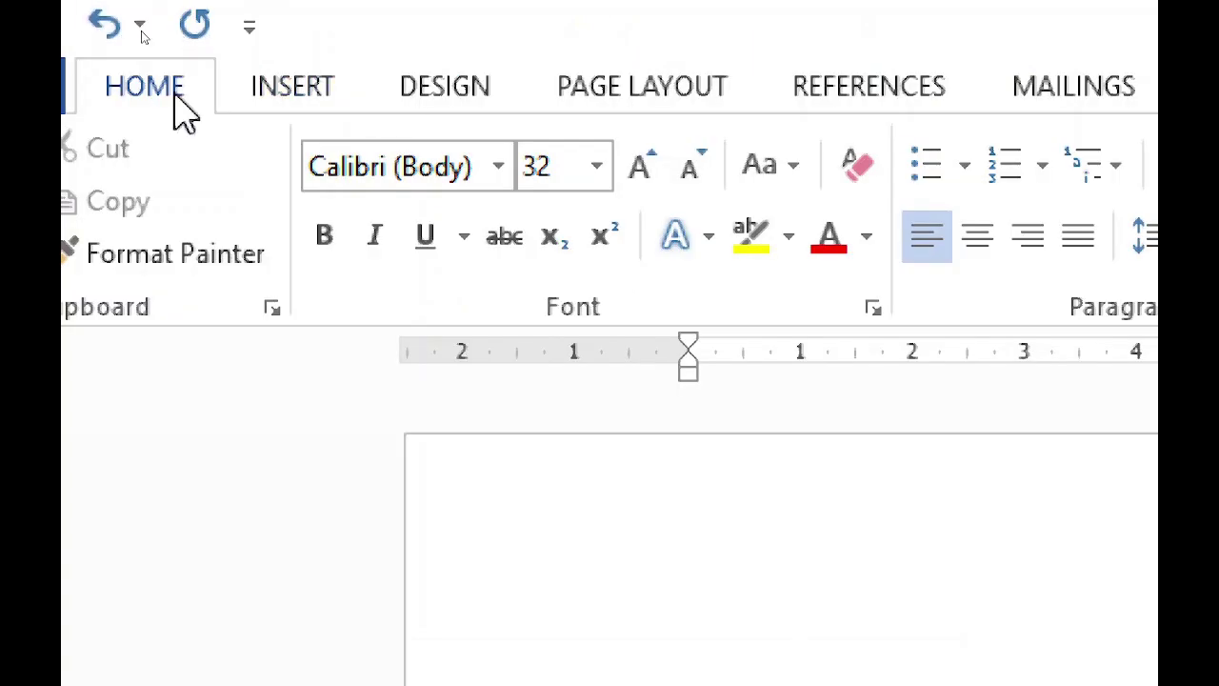
# Step: Undo the accidental numbering, then start row 1 below the letters with a 1 and a tab
pyautogui.click(996, 172)
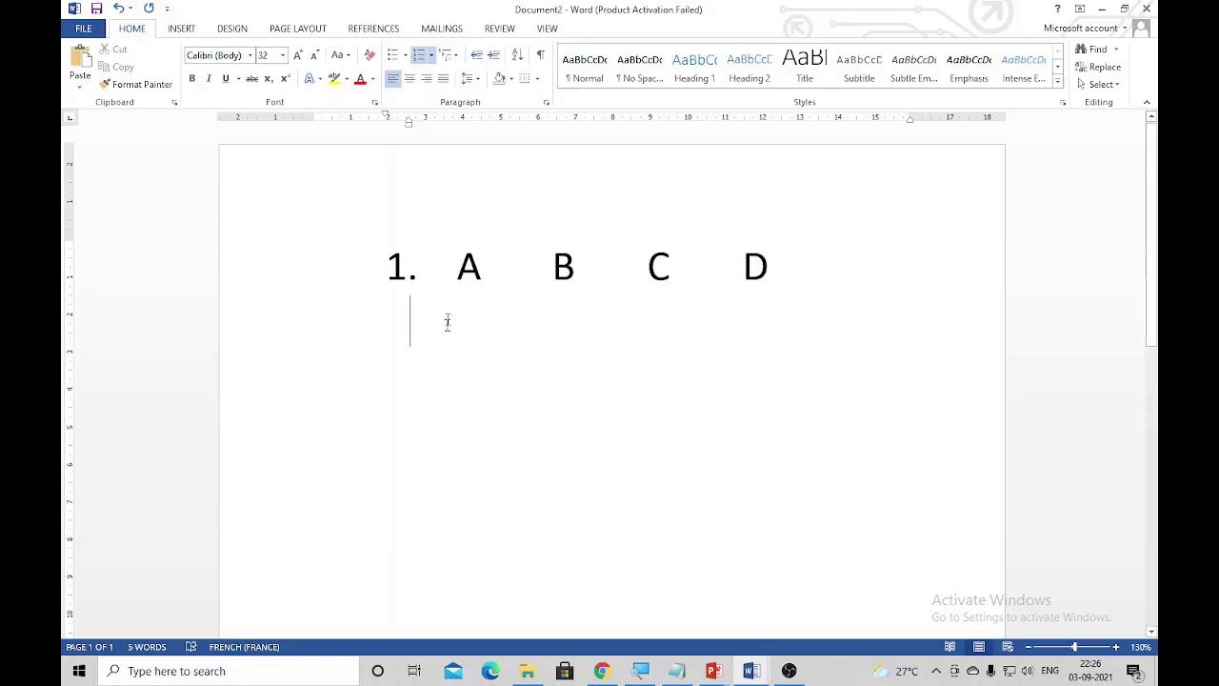
pyautogui.hotkey('ctrl', 'z')
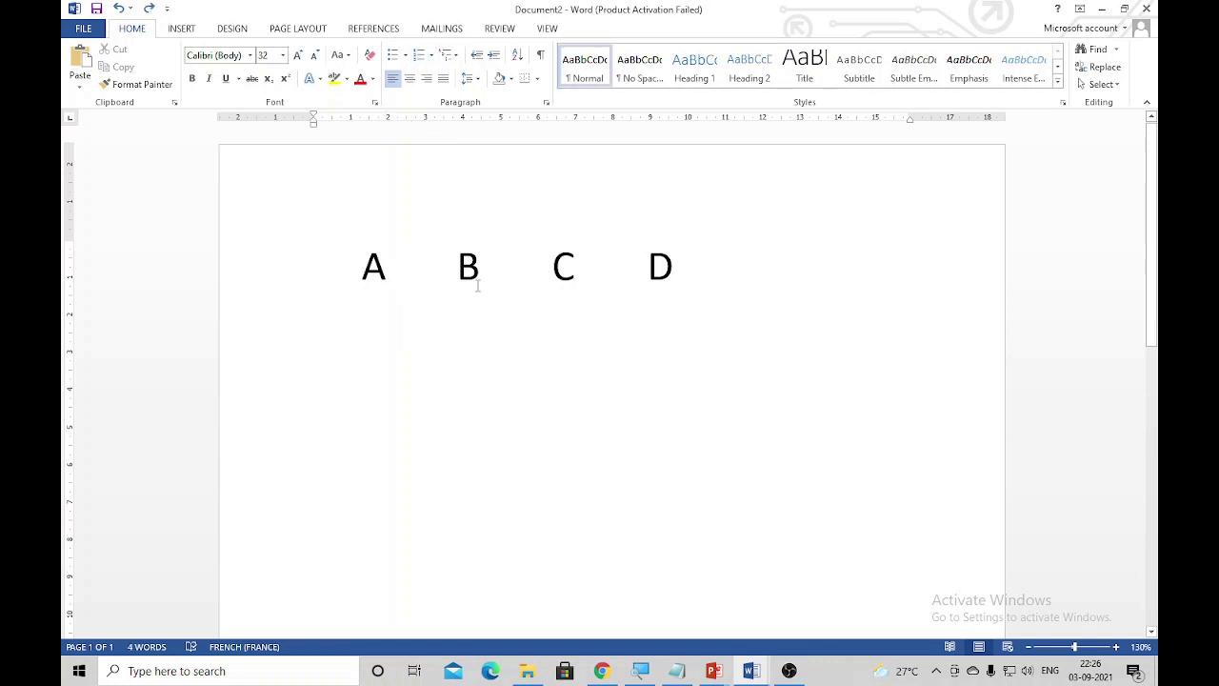
pyautogui.press('Return')
pyautogui.write('1')
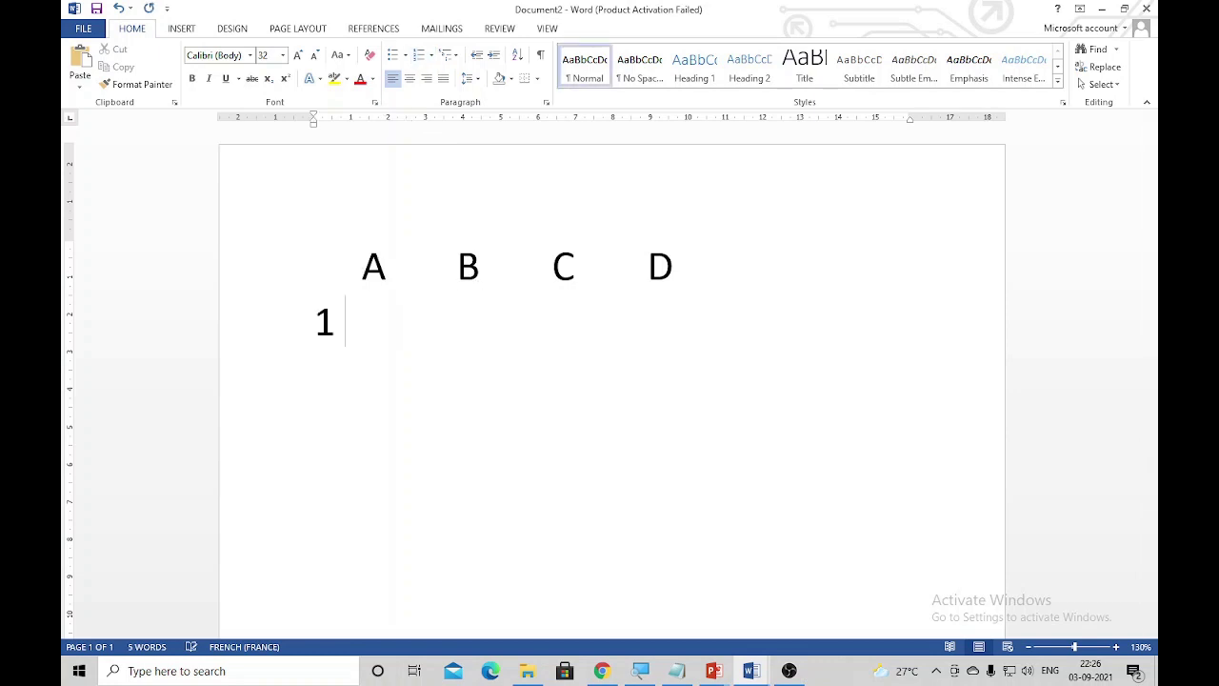
pyautogui.press('BackSpace')
pyautogui.press('Tab')
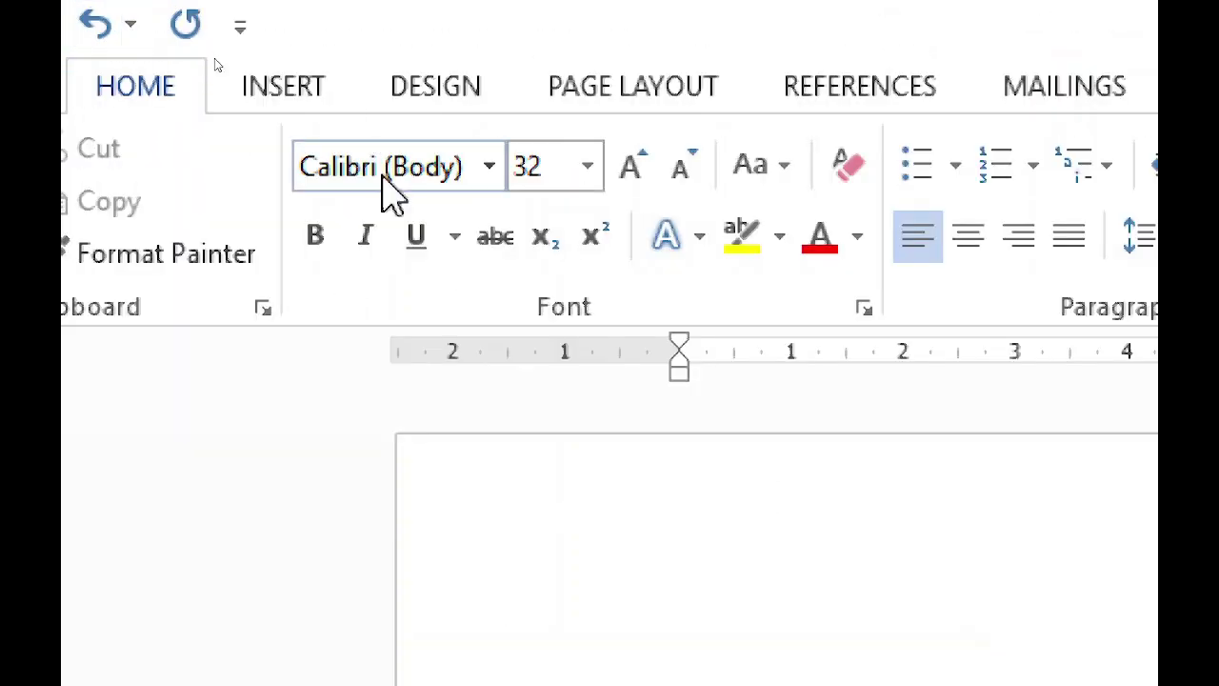
# Step: Set the font after the 1 to Wingdings
pyautogui.click(407, 186)
pyautogui.write('Win')
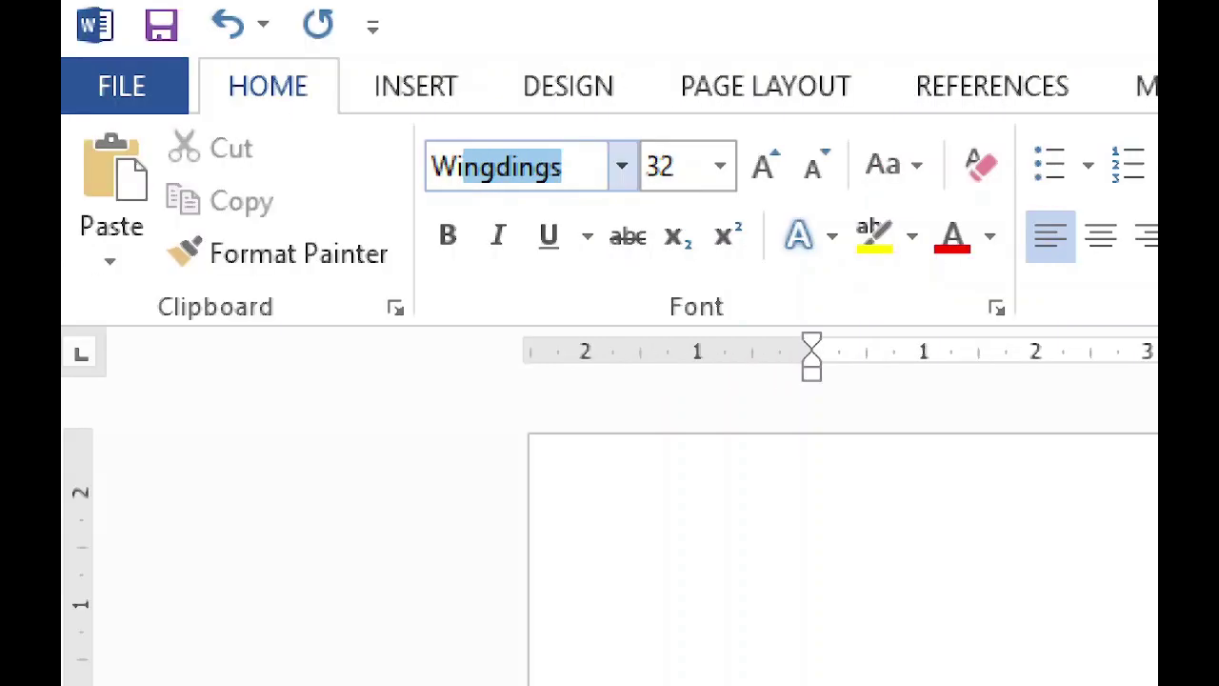
pyautogui.write('g')
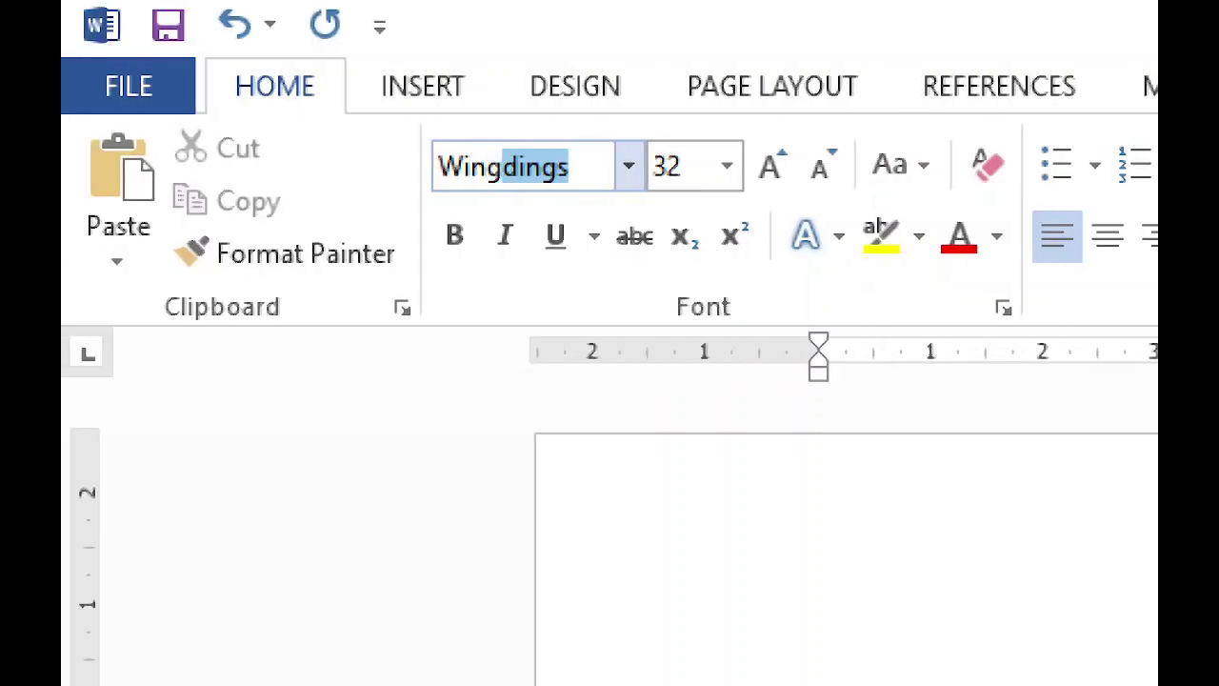
pyautogui.press('Return')
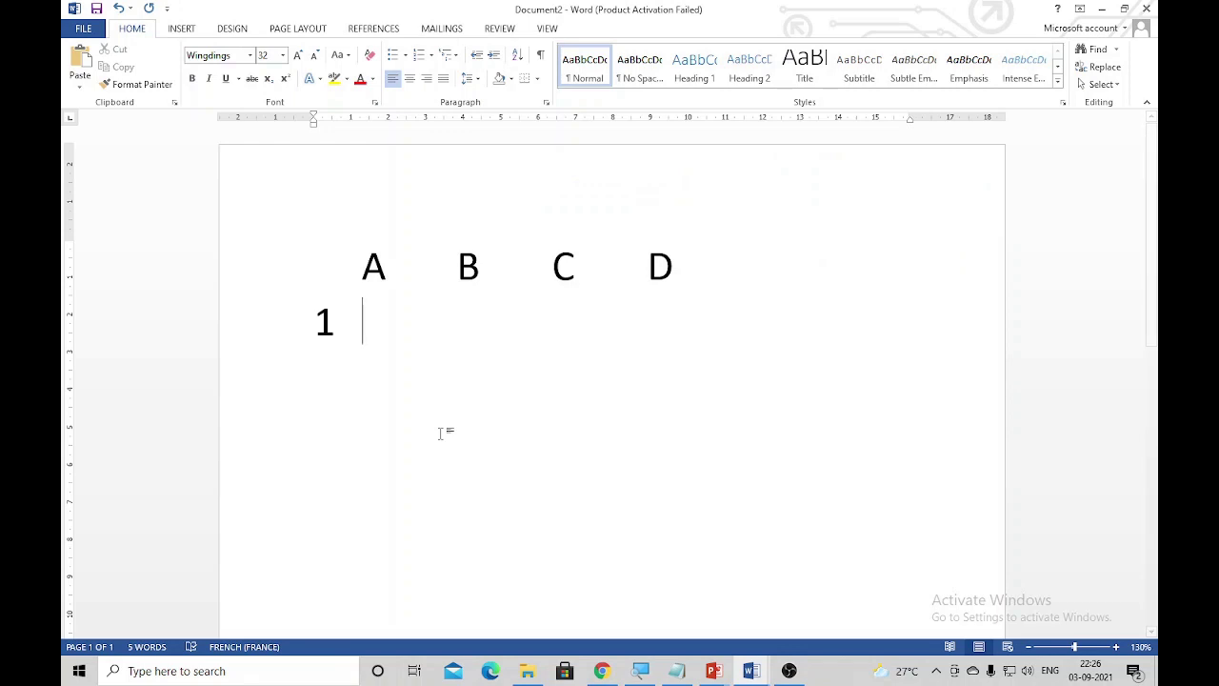
# Step: Type a Wingdings ring (¢) under A and copy it under B, C and D
pyautogui.write('¢')
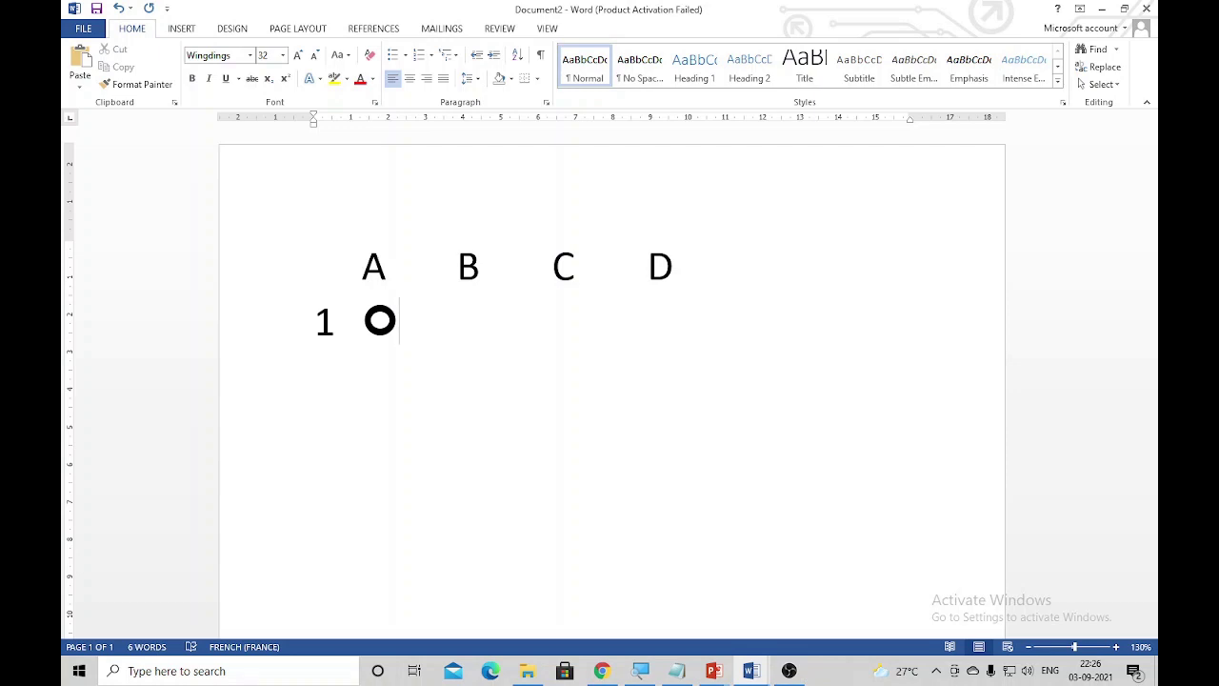
pyautogui.hotkey('shift', 'Left')
pyautogui.hotkey('ctrl', 'c')
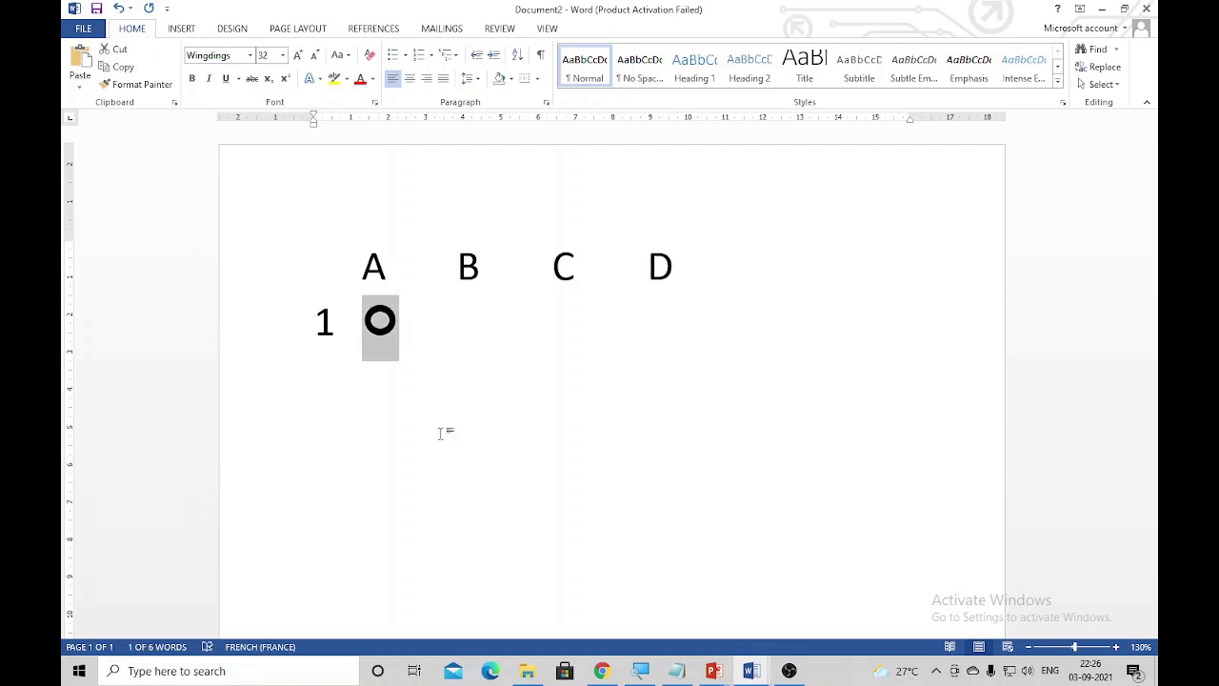
pyautogui.press('Right')
pyautogui.press('Tab')
pyautogui.press('Tab')
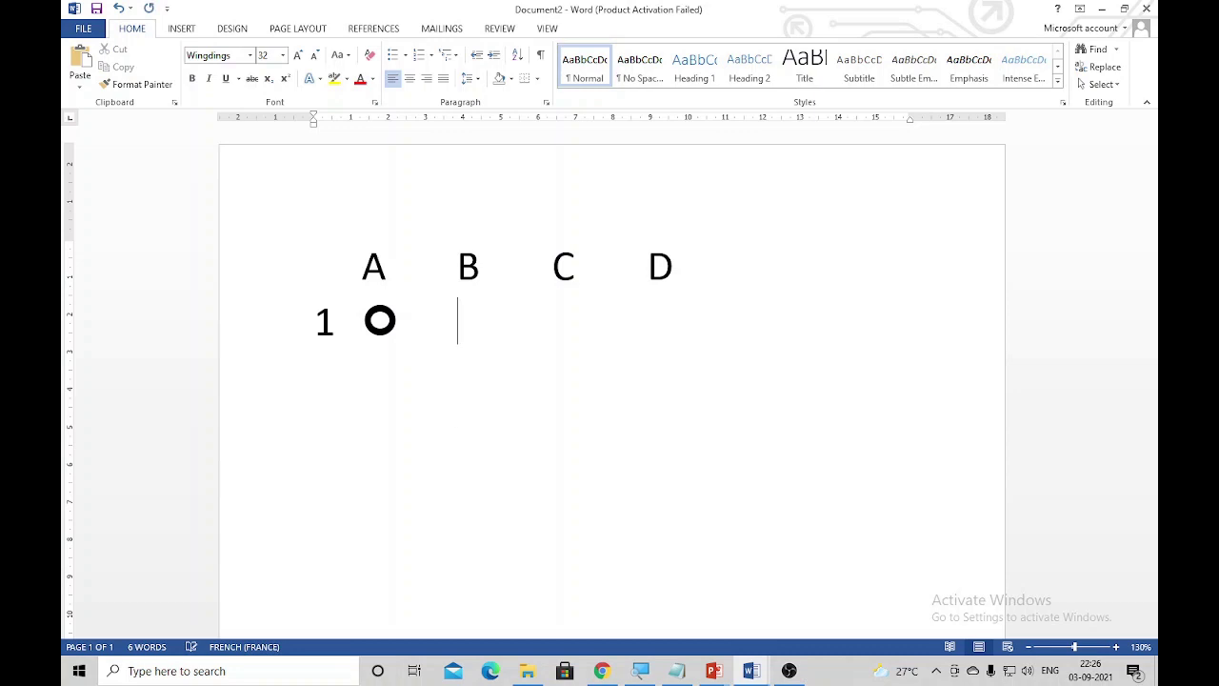
pyautogui.hotkey('ctrl', 'v')
pyautogui.press('Tab')
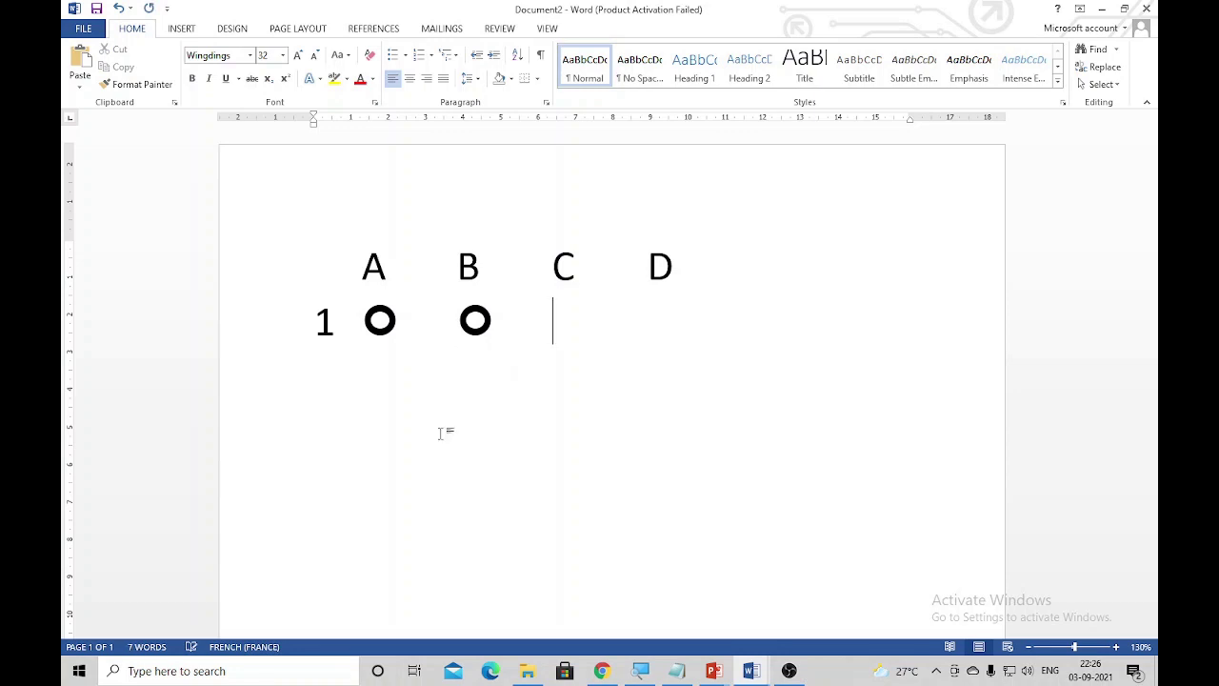
pyautogui.hotkey('ctrl', 'v')
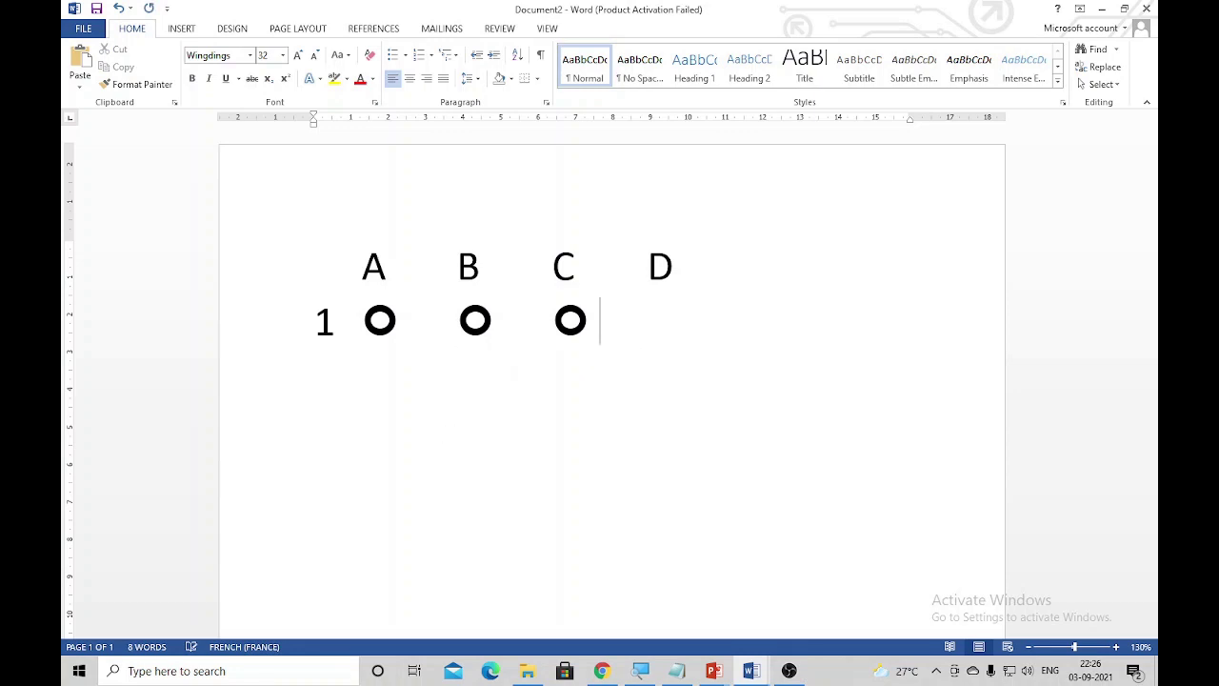
pyautogui.press('Tab')
pyautogui.hotkey('ctrl', 'v')
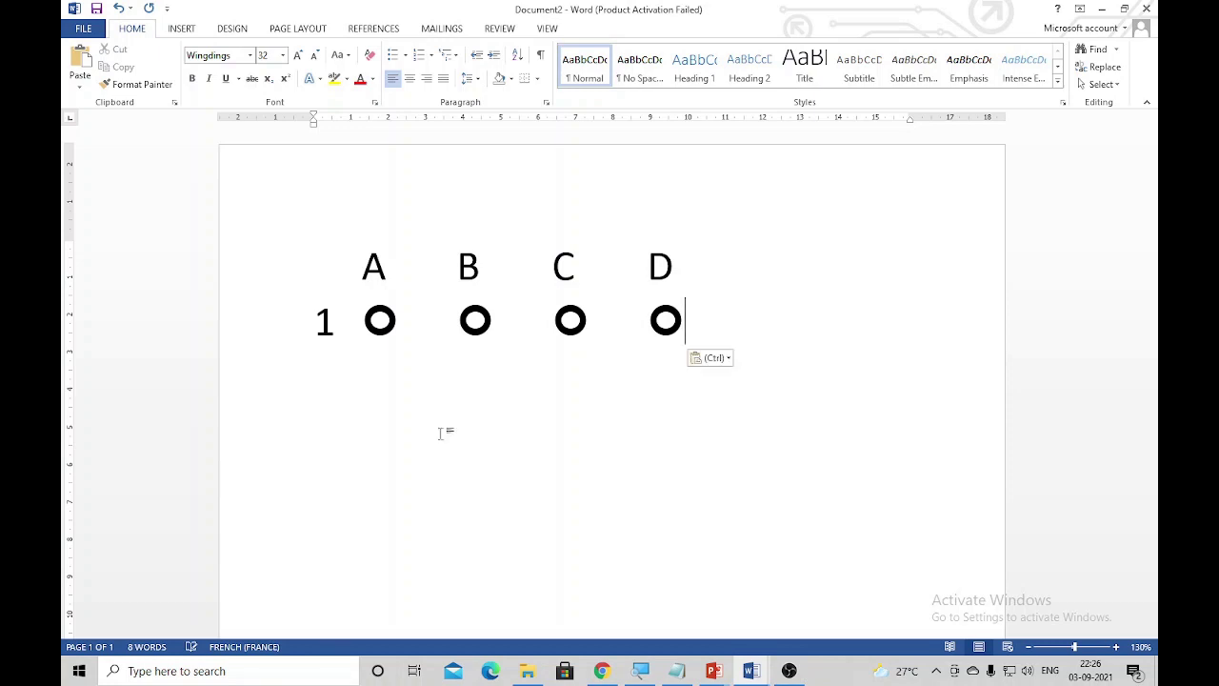
# Step: Copy the whole row 1 line and start a new line below it
pyautogui.hotkey('shift', 'Home')
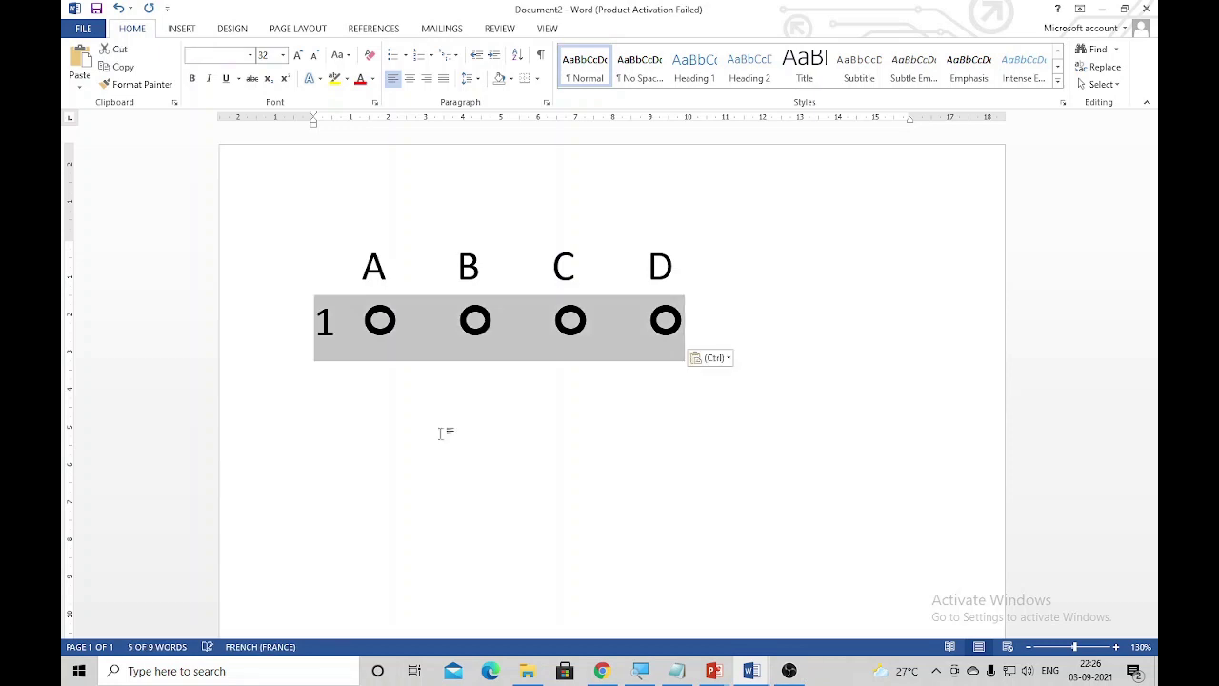
pyautogui.press('End')
pyautogui.press('Return')
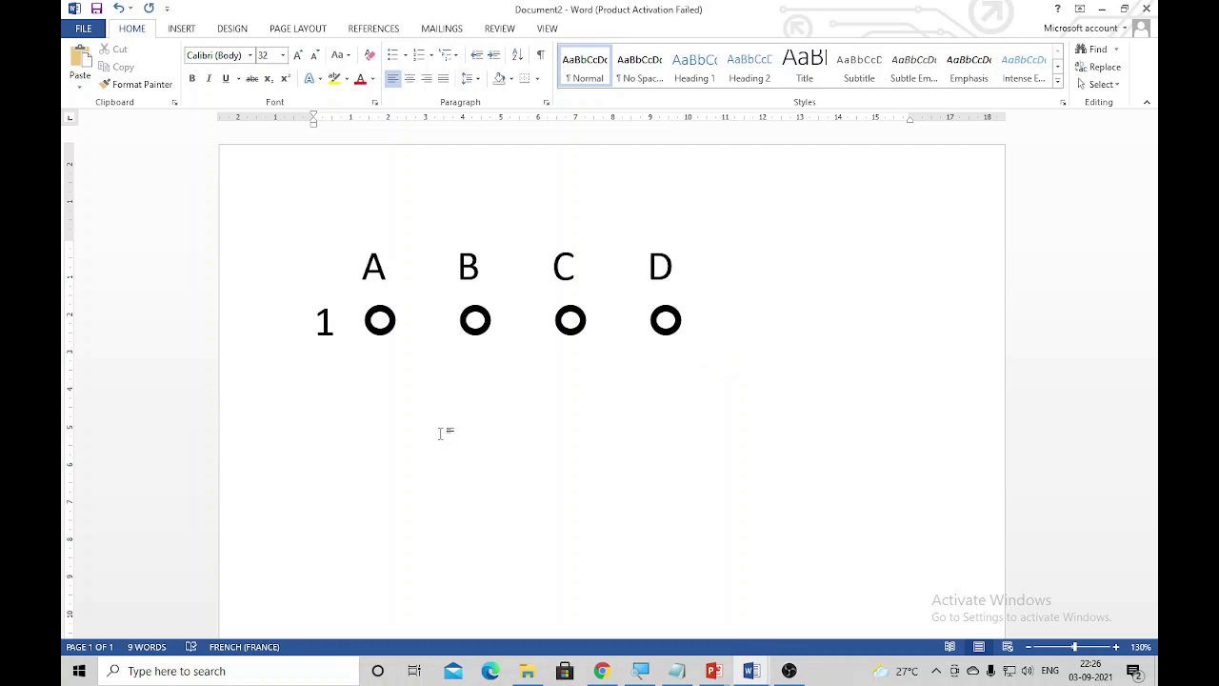
# Step: Paste the copied row below and renumber it as row 2
pyautogui.hotkey('ctrl', 'v')
pyautogui.press('Home')
pyautogui.press('Delete')
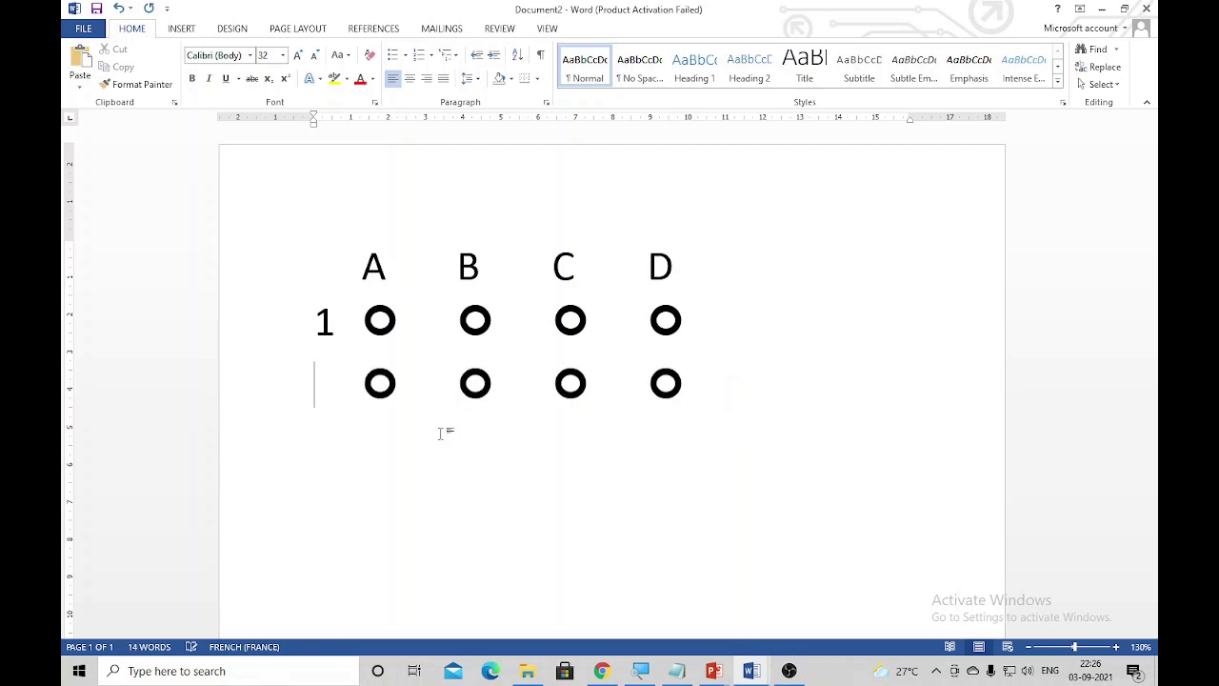
pyautogui.write('2')
pyautogui.press('End')
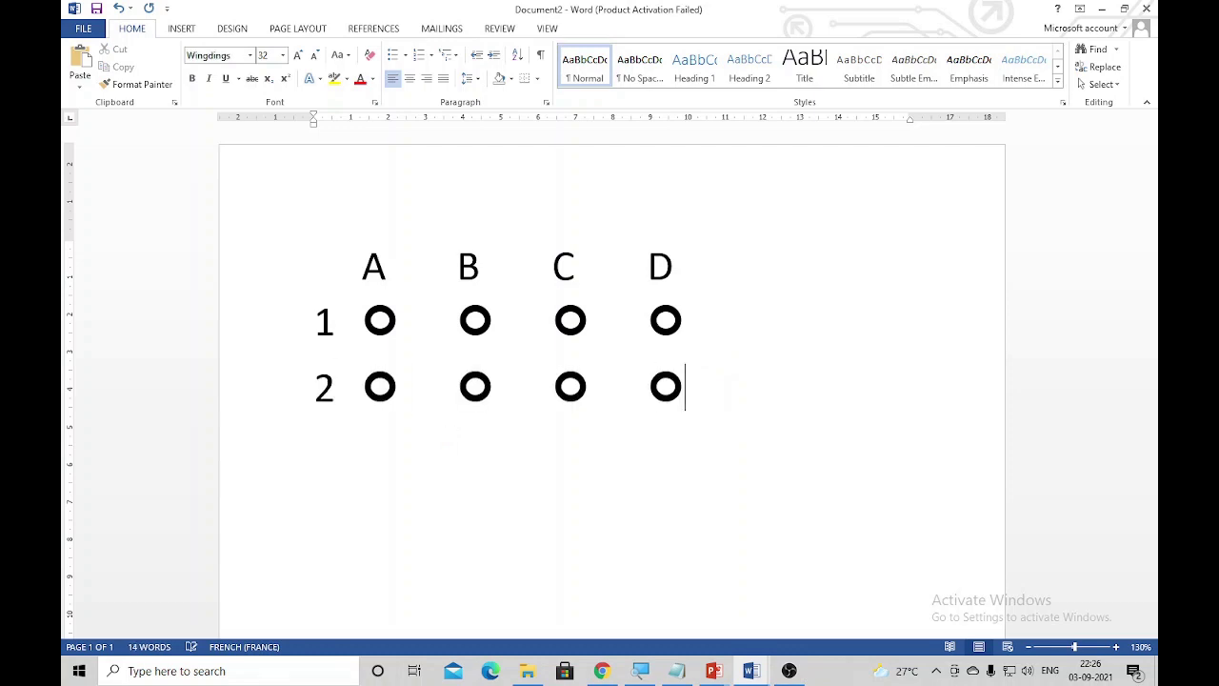
pyautogui.press('Return')
pyautogui.press('BackSpace')
# Step: Paste another copy of the row and renumber it as row 3
pyautogui.hotkey('ctrl', 'v')
pyautogui.press('Home')
pyautogui.press('Delete')
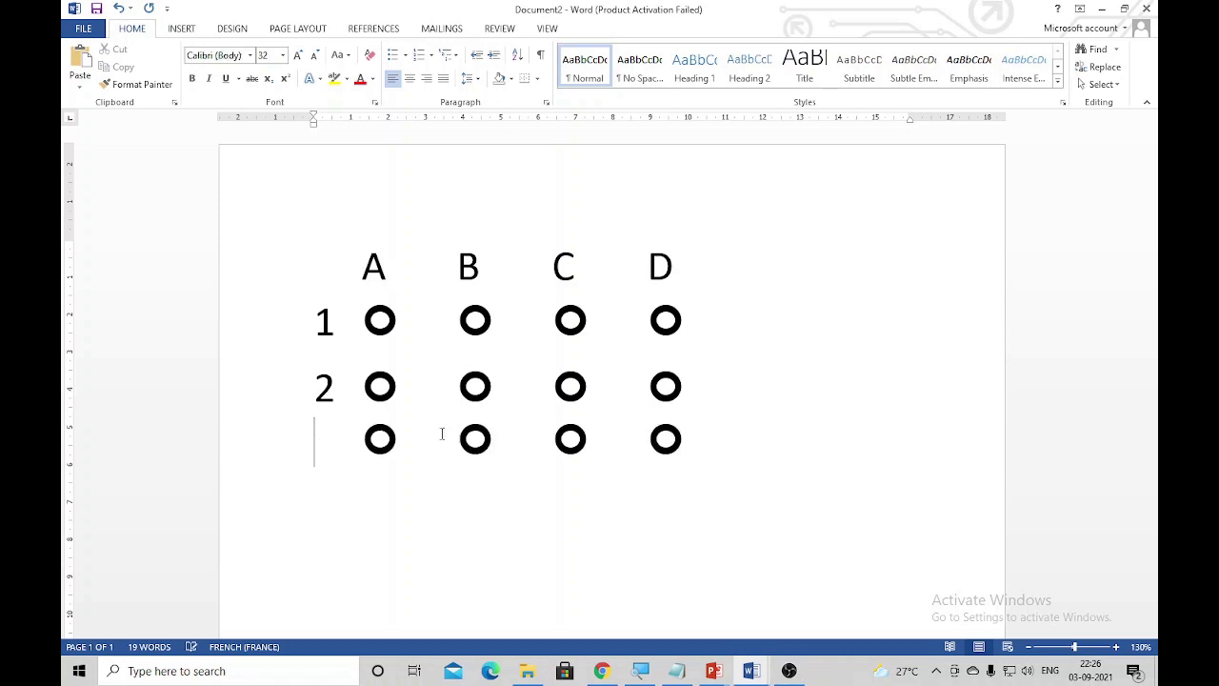
pyautogui.write('3')
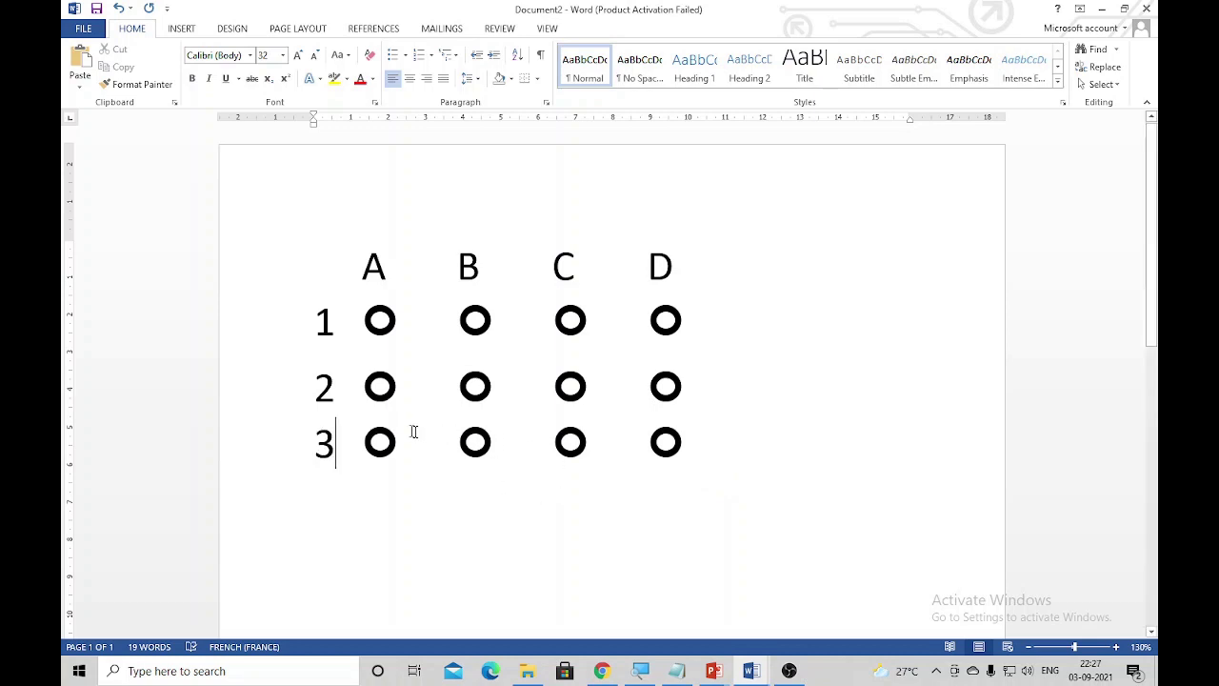
pyautogui.click(318, 399)
pyautogui.press('BackSpace')
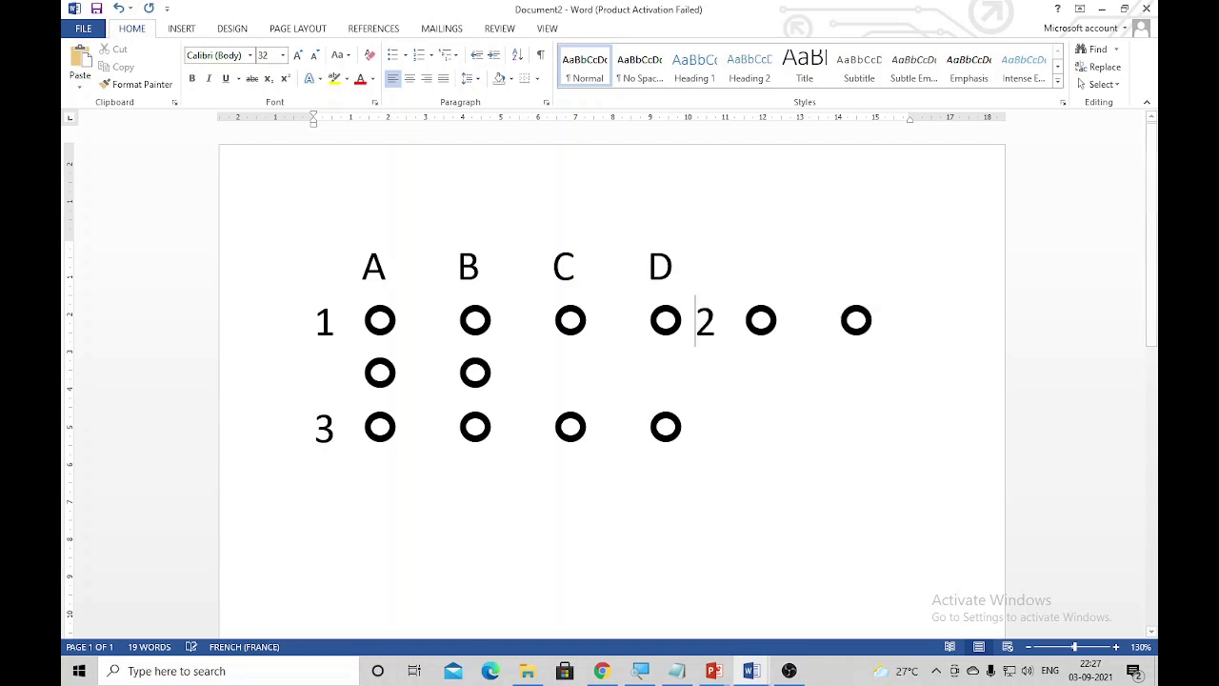
pyautogui.hotkey('ctrl', 'z')
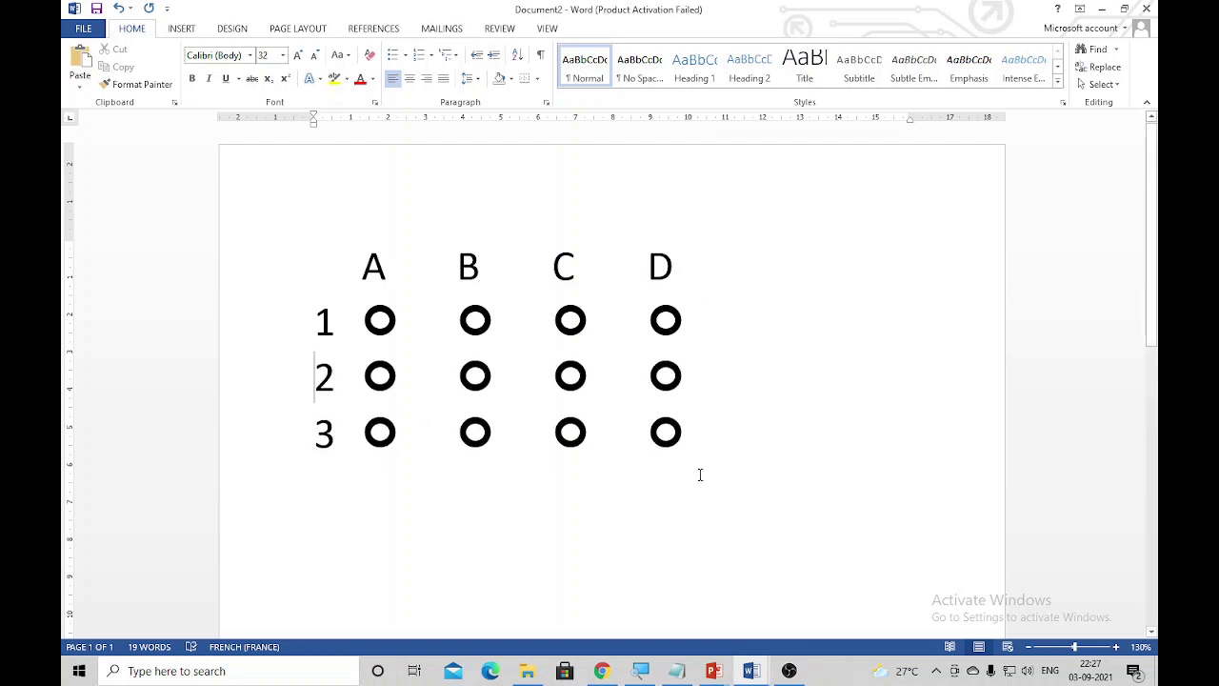
# Step: Add row 4 below row 3 by pasting the row and changing its number to 4
pyautogui.click(693, 445)
pyautogui.press('Return')
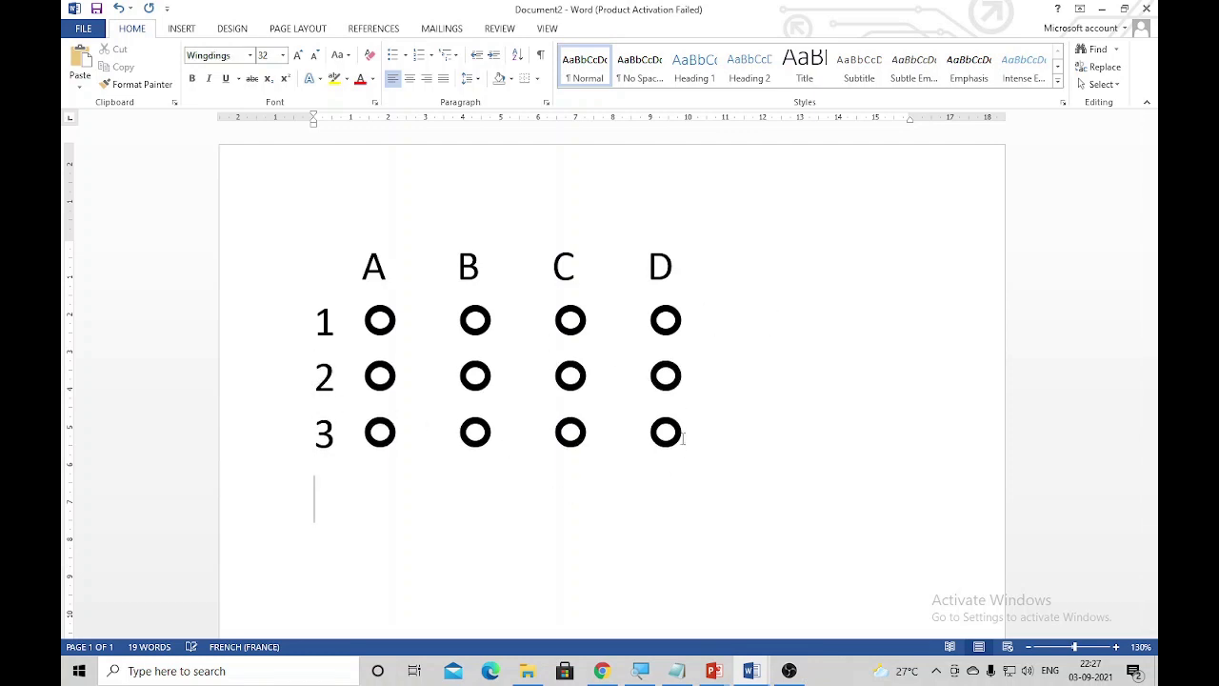
pyautogui.hotkey('ctrl', 'v')
pyautogui.press('Home')
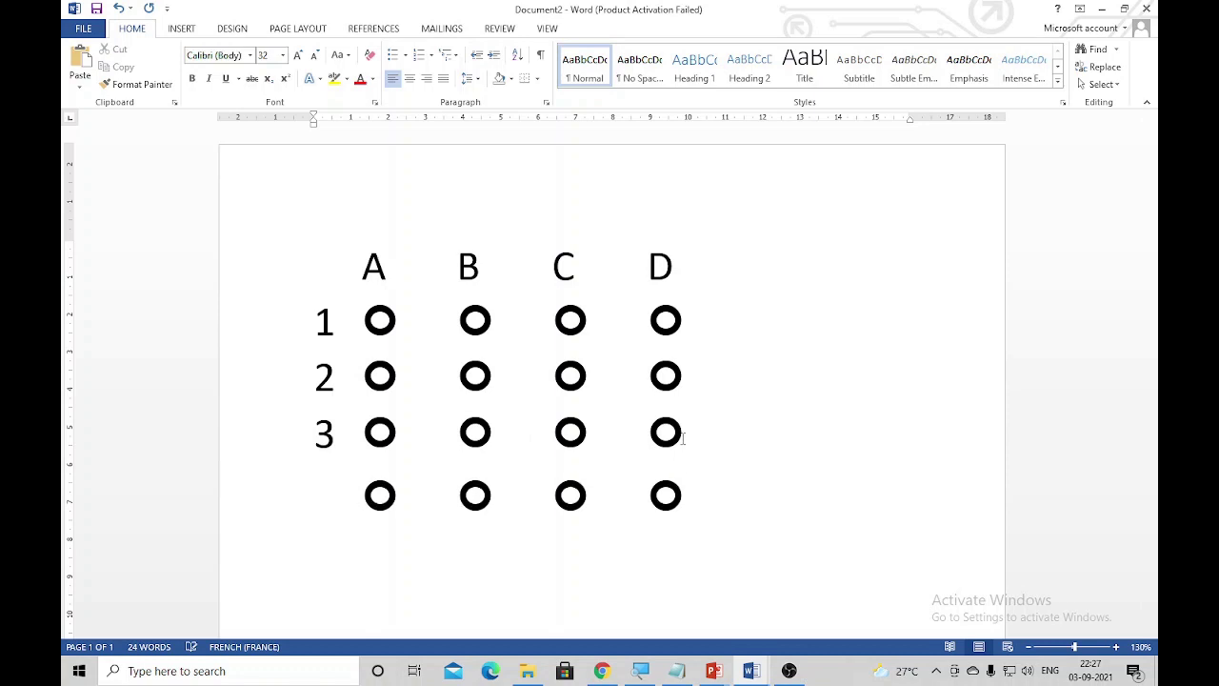
pyautogui.press('Delete')
pyautogui.write('4')
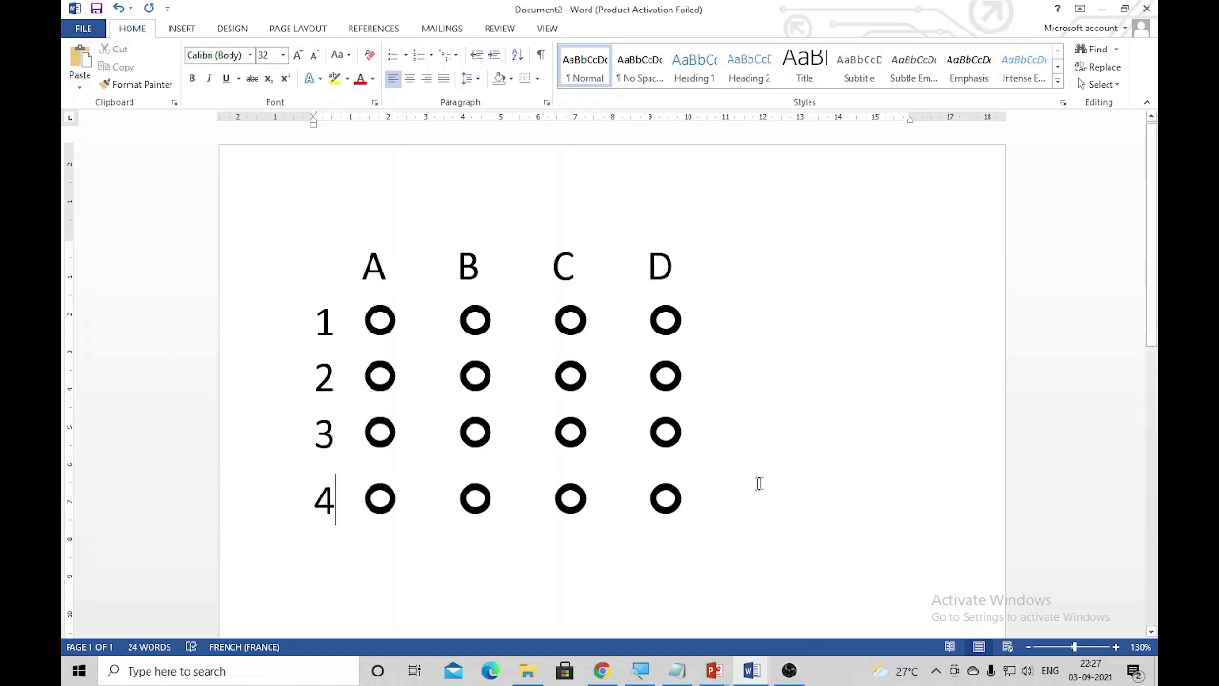
pyautogui.keyDown('ctrl'); pyautogui.scroll(-1, 723, 481); pyautogui.keyUp('ctrl')
pyautogui.keyDown('ctrl'); pyautogui.scroll(-4, 723, 481); pyautogui.keyUp('ctrl')
pyautogui.keyDown('ctrl'); pyautogui.scroll(-2, 721, 479); pyautogui.keyUp('ctrl')
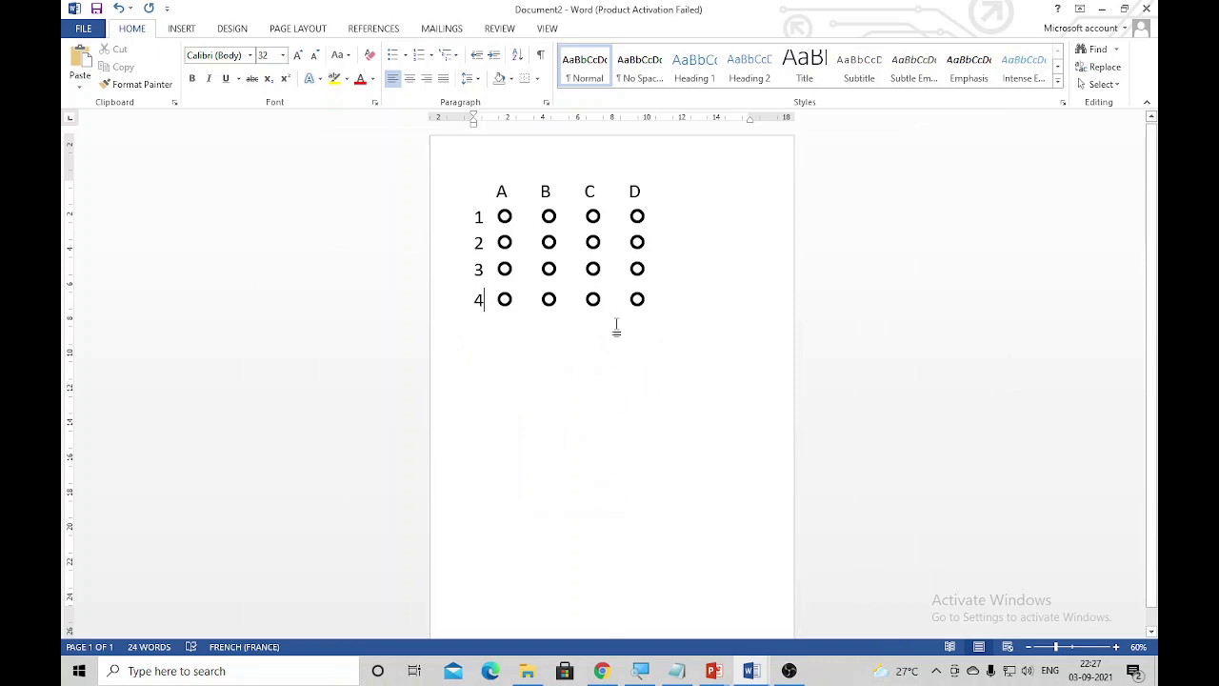
# Step: Fill the B circle in row 1, C in row 3 and B in row 4 with the Wingdings 'l' glyph
pyautogui.moveTo(666, 302); pyautogui.dragTo(373, 182)
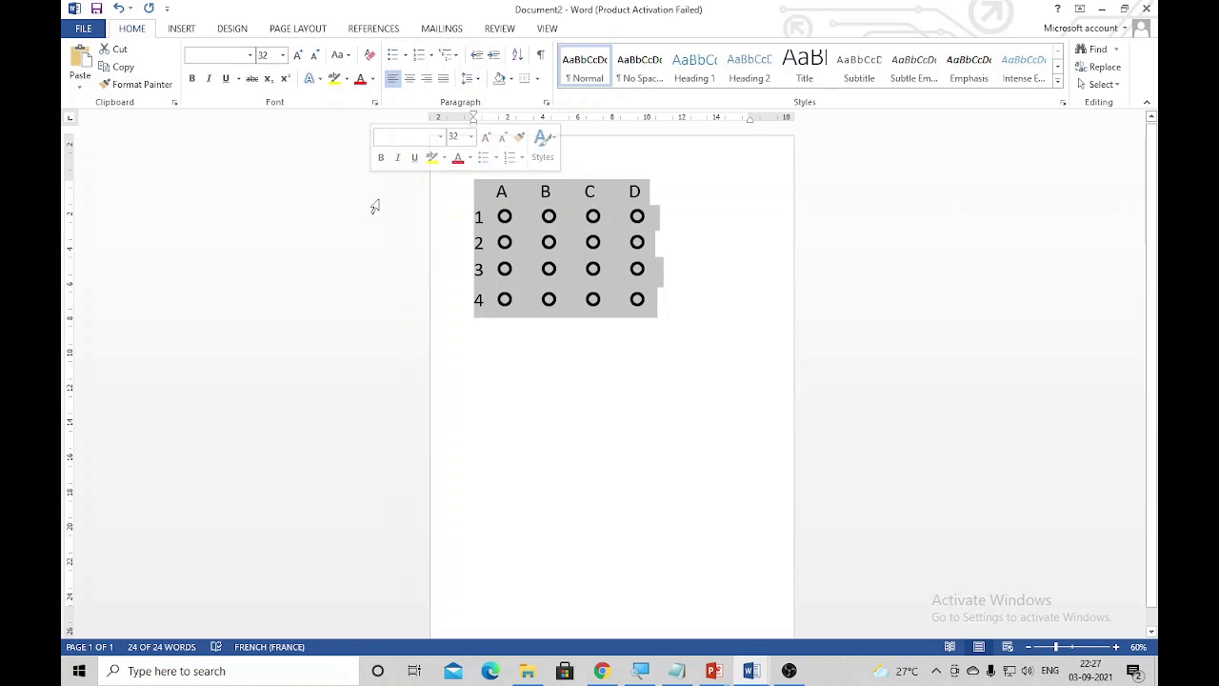
pyautogui.click(401, 251)
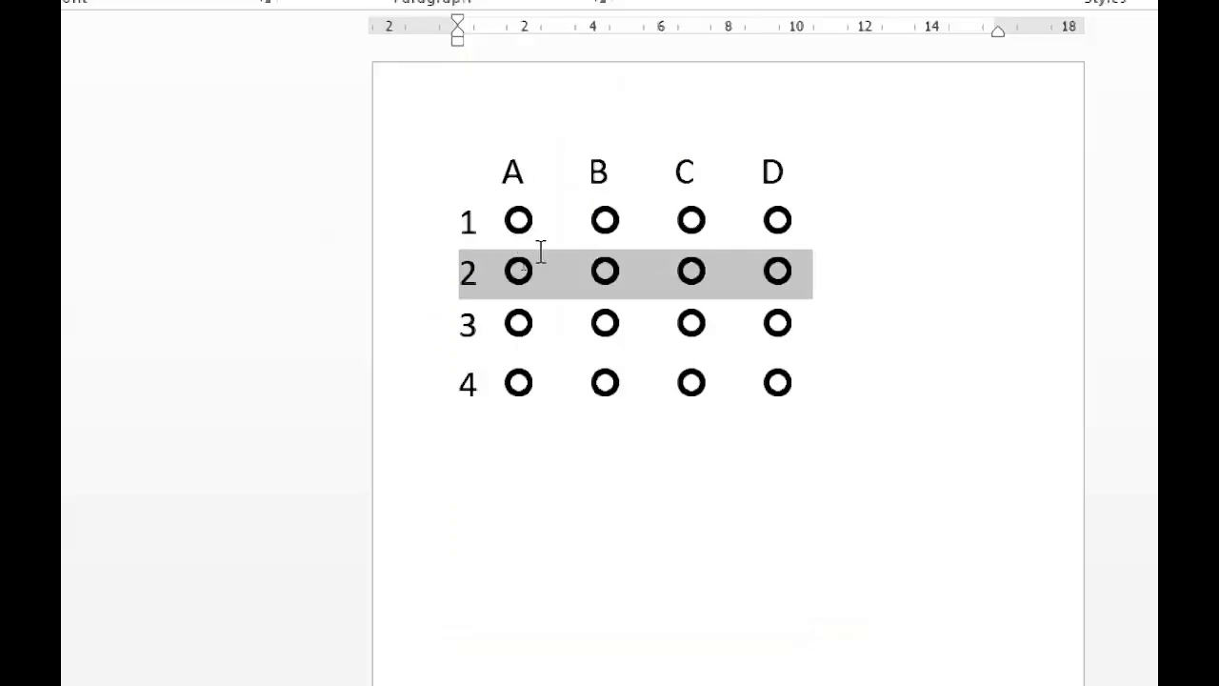
pyautogui.click(526, 261)
pyautogui.moveTo(674, 214)
pyautogui.mouseDown()
pyautogui.moveTo(587, 206)
pyautogui.moveTo(619, 206)
pyautogui.mouseUp()
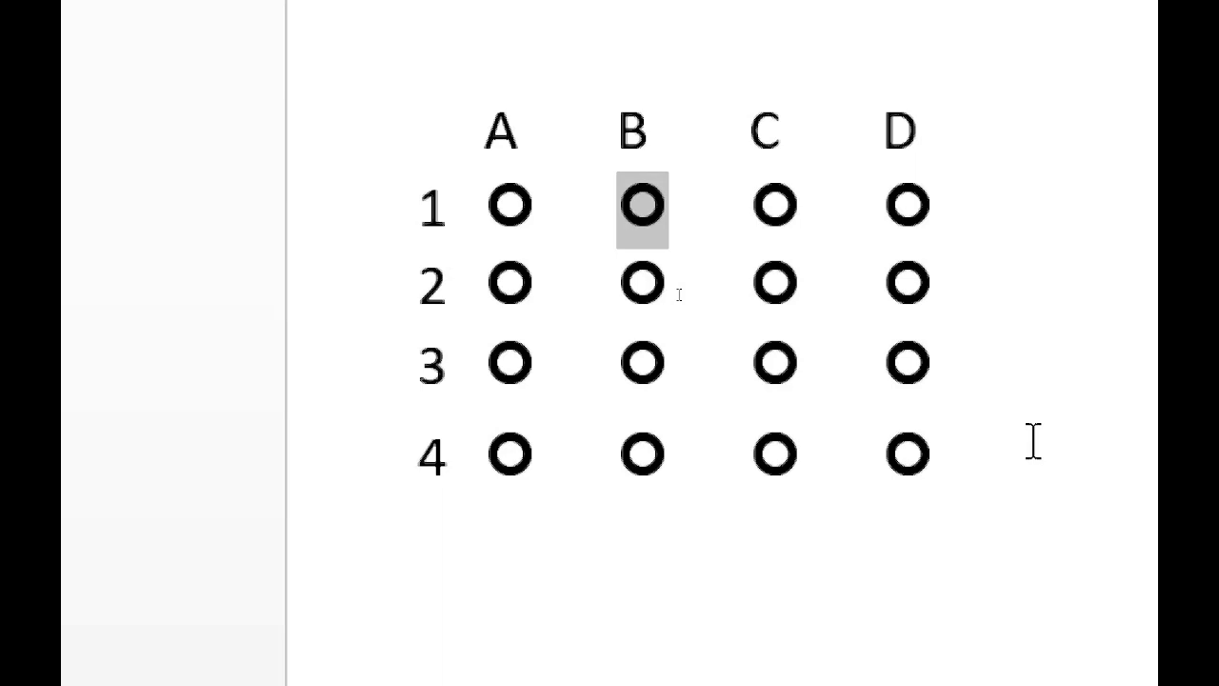
pyautogui.write('l')
pyautogui.moveTo(752, 430); pyautogui.dragTo(713, 429)
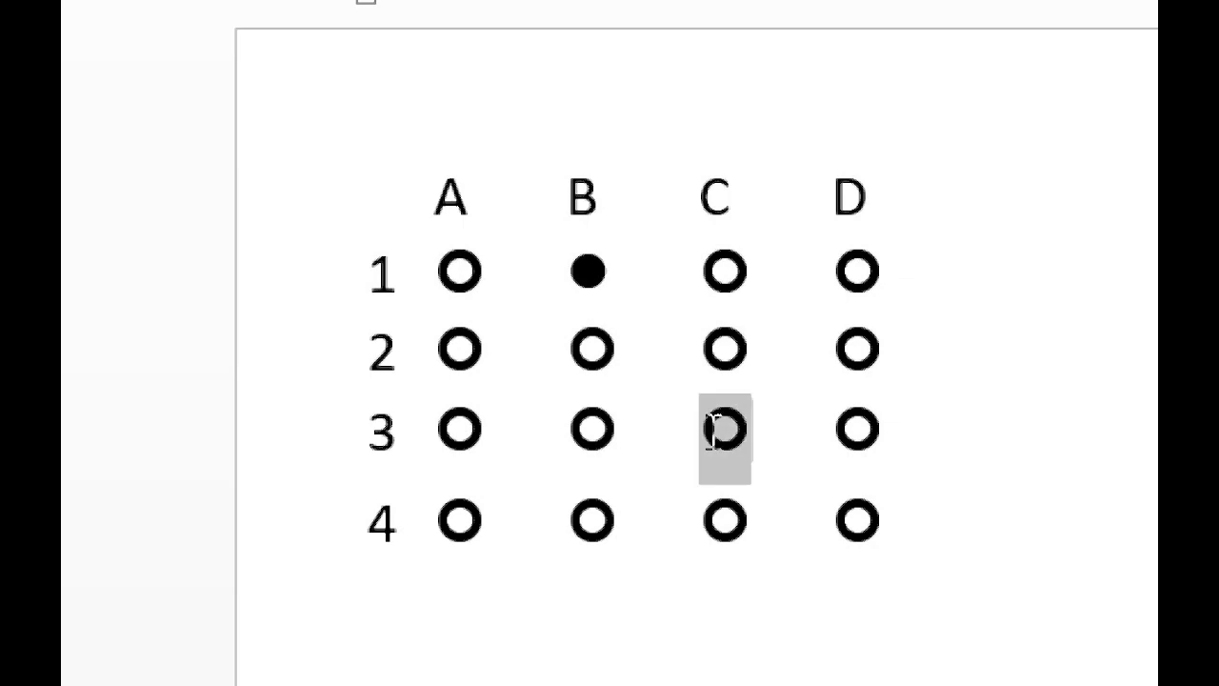
pyautogui.write('l')
pyautogui.moveTo(489, 452); pyautogui.dragTo(428, 440)
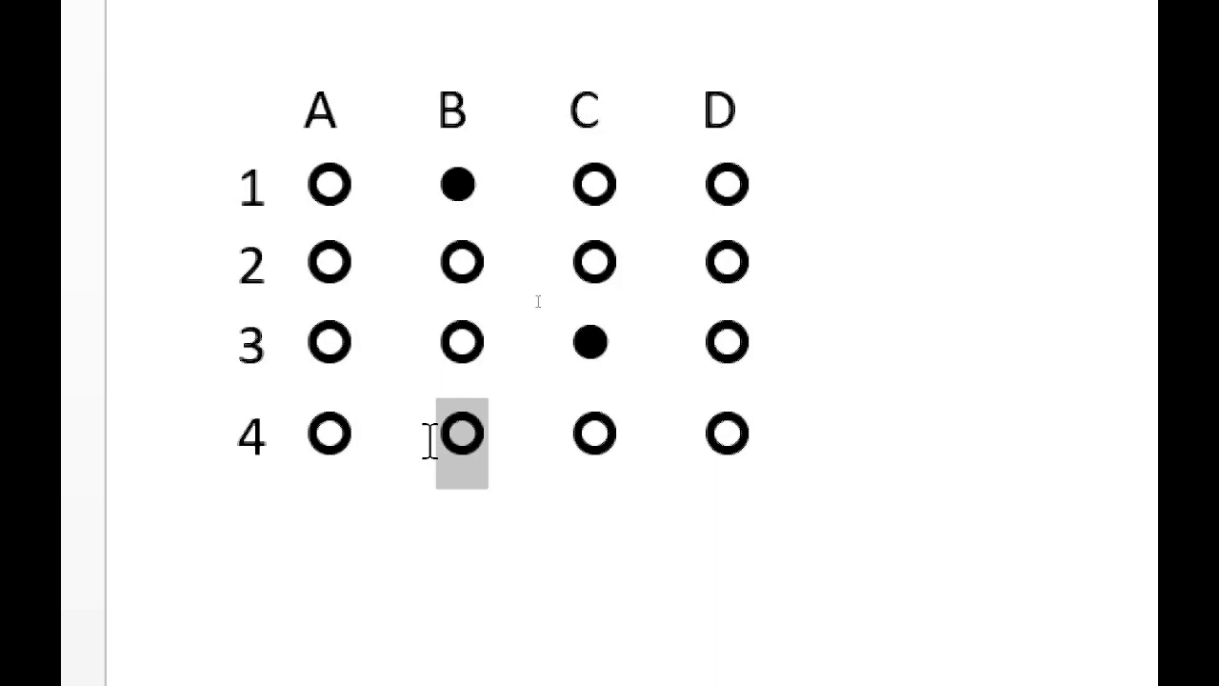
pyautogui.write('l')
# Step: Check each filled circle, then switch to the closing font-sample slide
pyautogui.moveTo(654, 343); pyautogui.dragTo(595, 327)
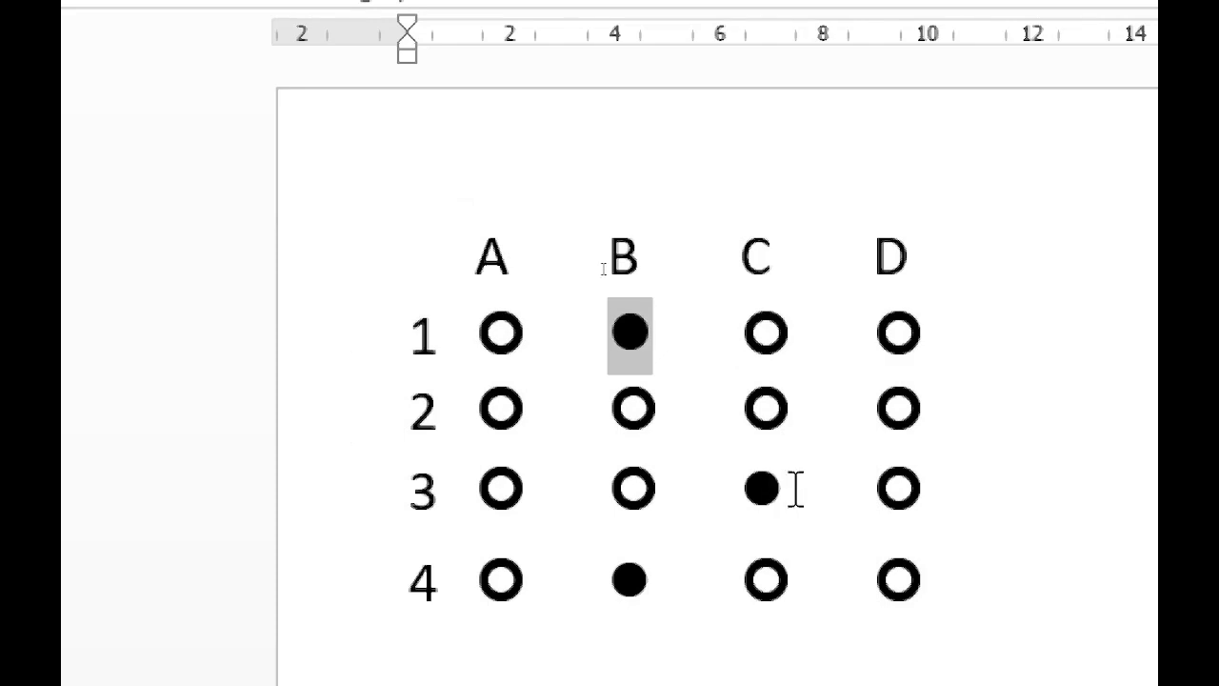
pyautogui.moveTo(796, 490); pyautogui.dragTo(749, 491)
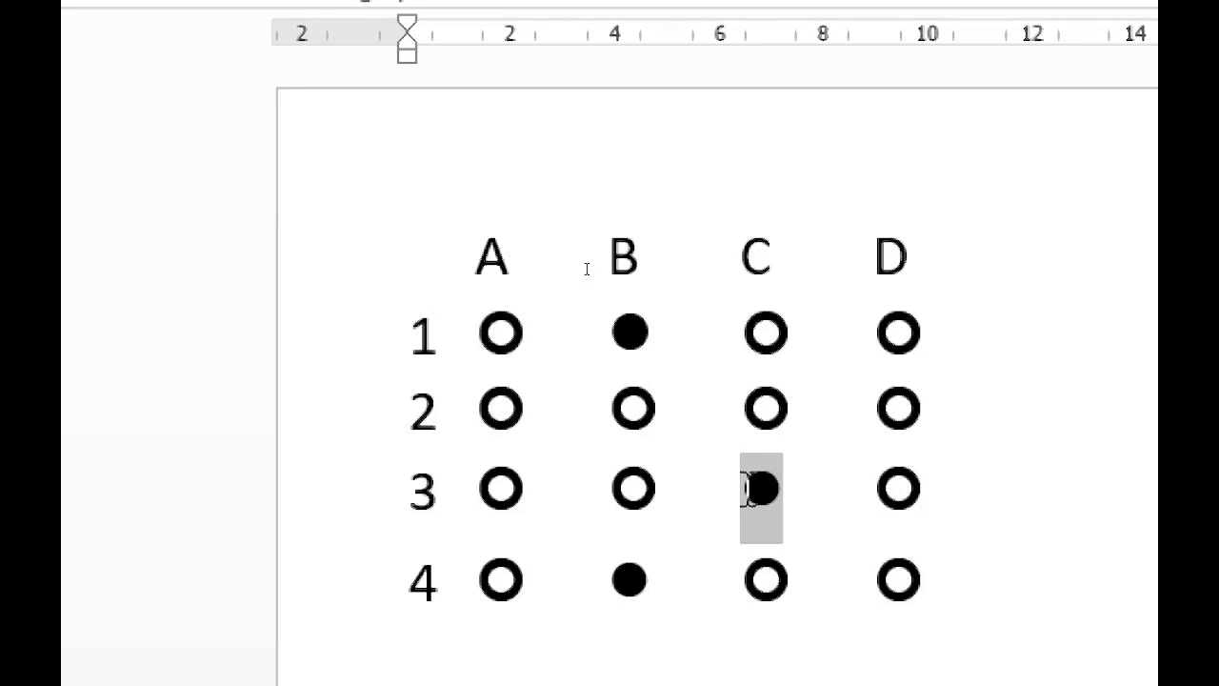
pyautogui.moveTo(607, 581); pyautogui.dragTo(661, 631)
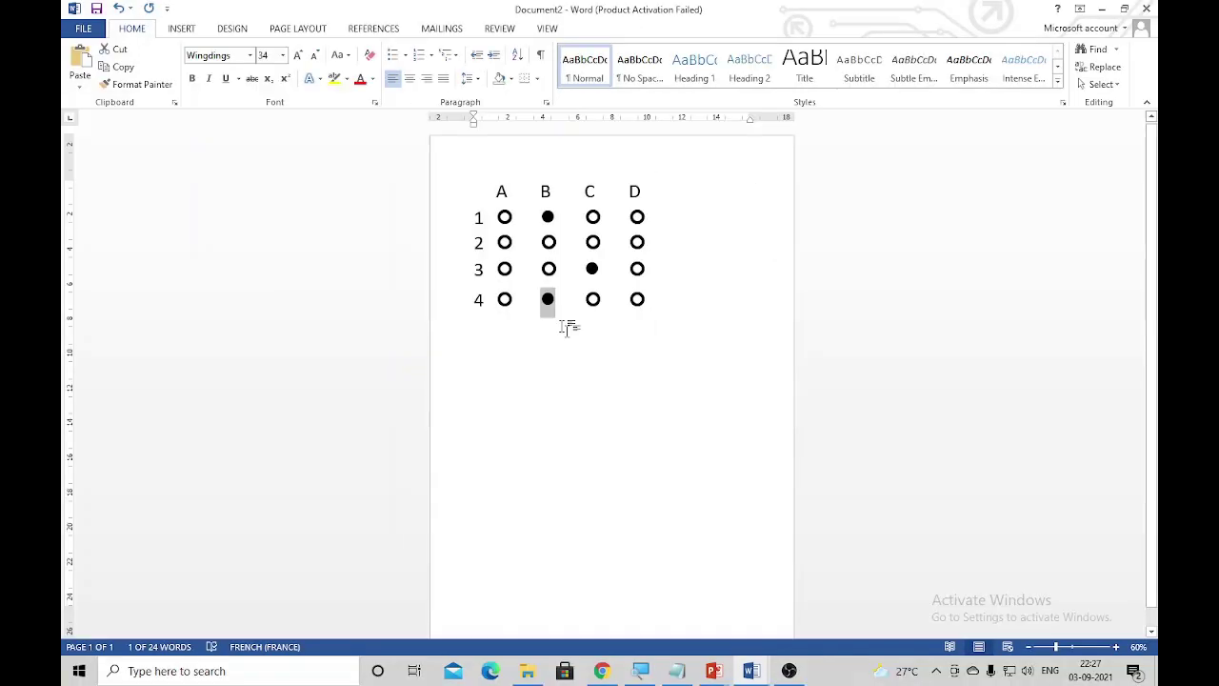
pyautogui.click(680, 397)
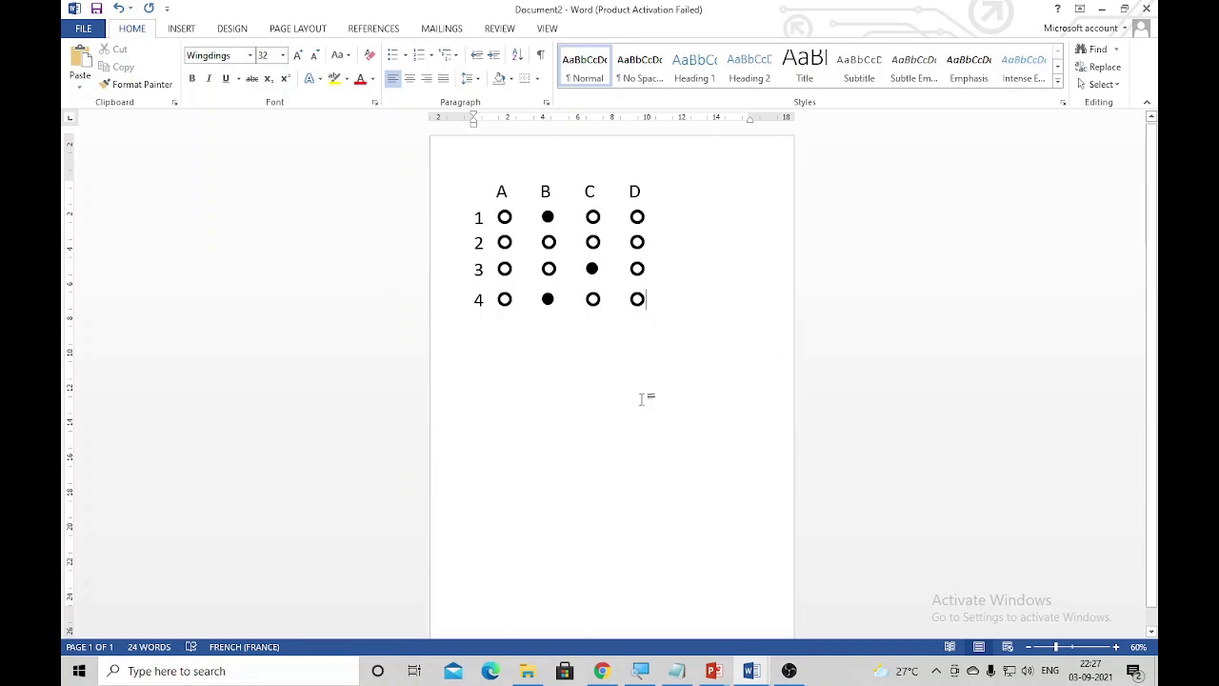
pyautogui.hotkey('alt', 'Tab')
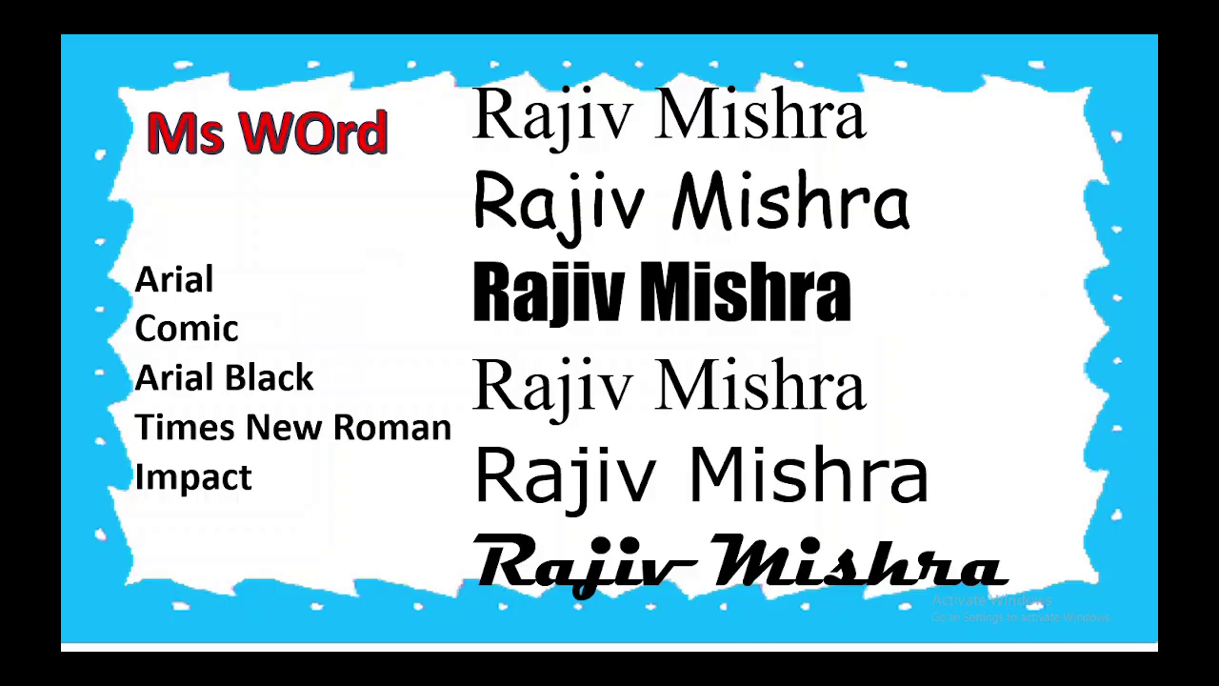